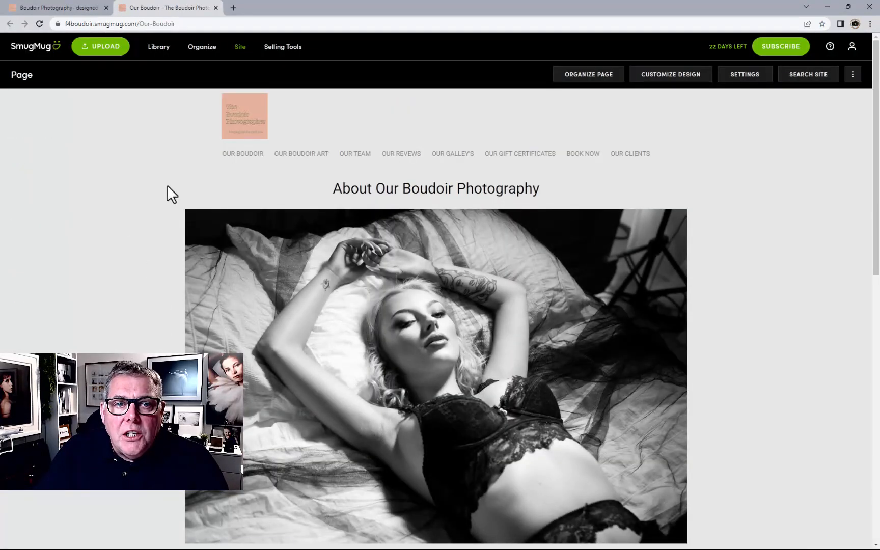
pyautogui.click(626, 154)
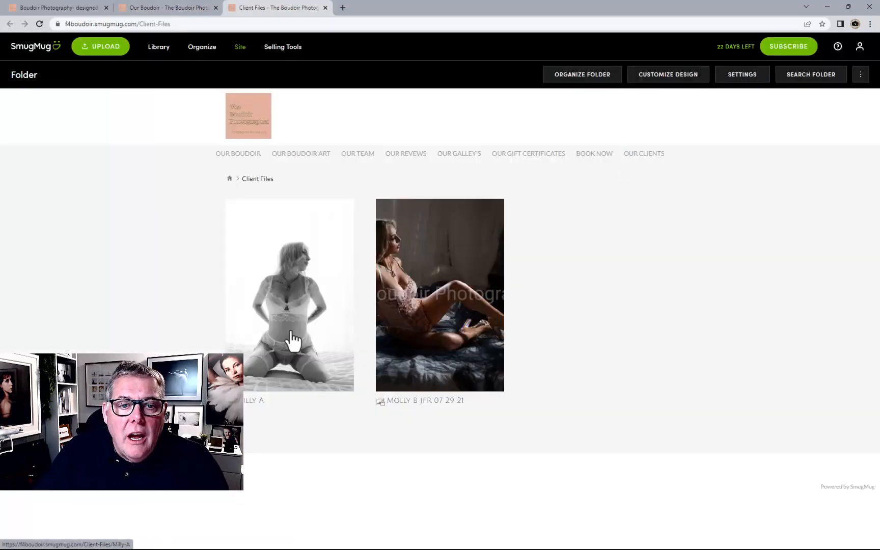
pyautogui.click(294, 313)
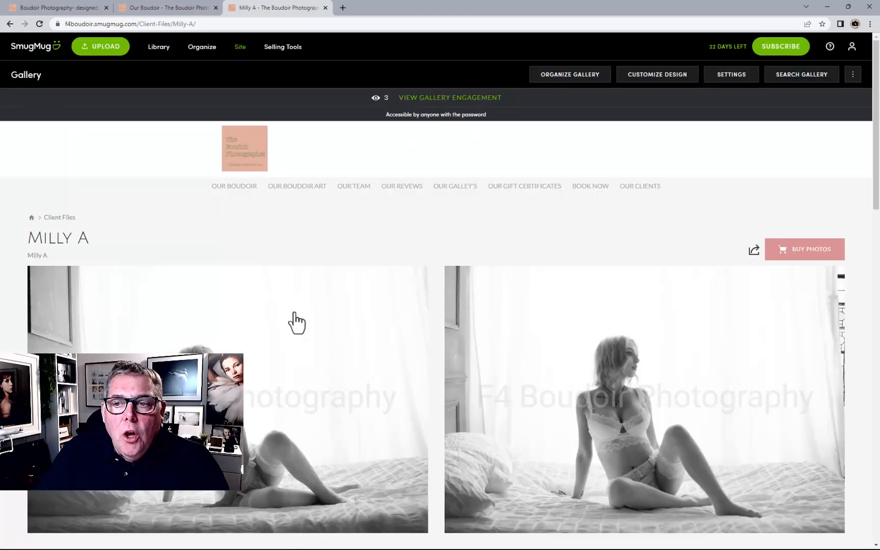
pyautogui.scroll(-2, 296, 320)
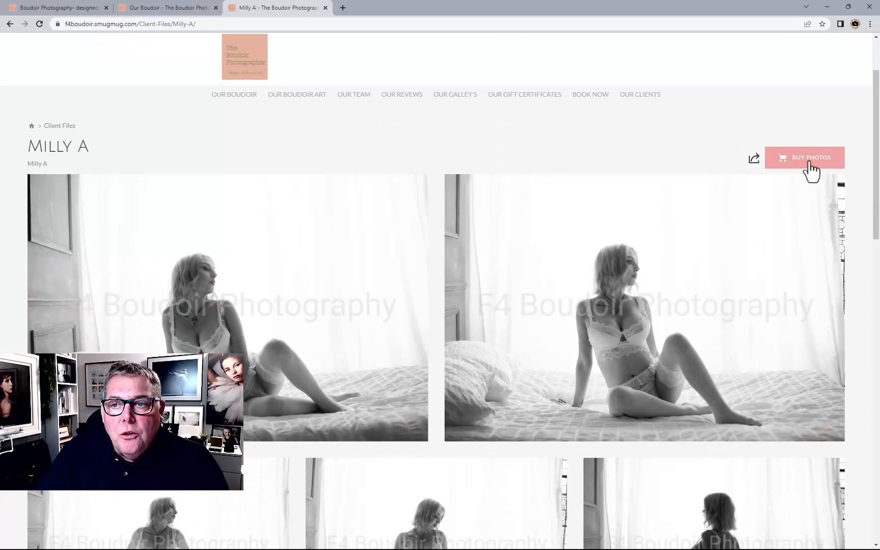
pyautogui.moveTo(682, 241)
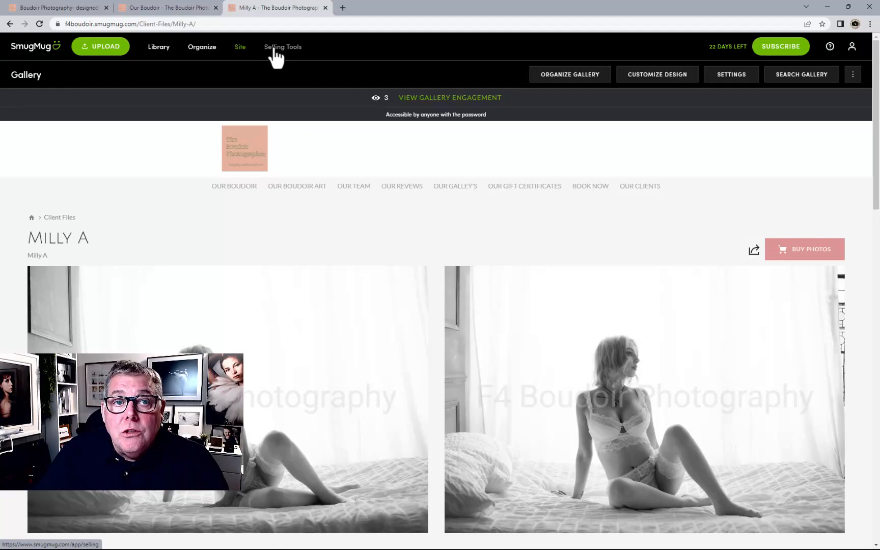
# Open the pricelist manager from Selling Tools, verifying the login when asked
pyautogui.click(260, 153)
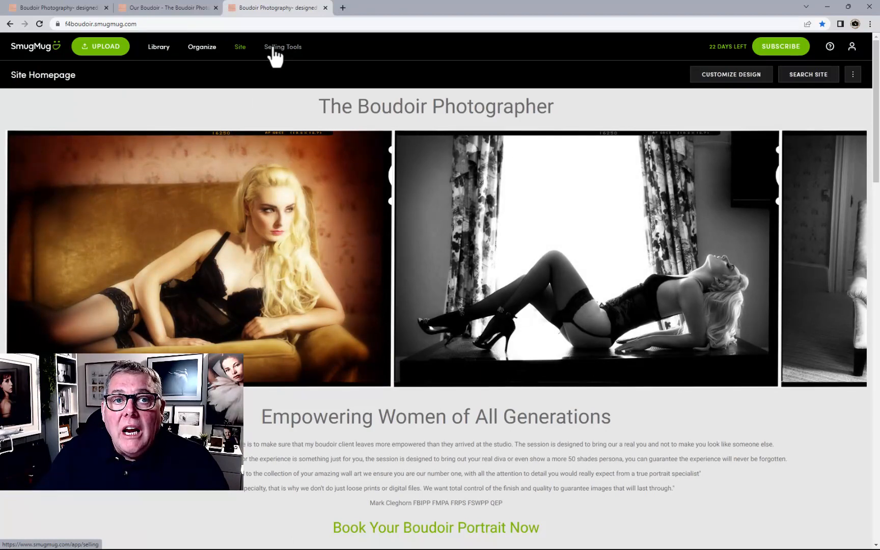
pyautogui.click(273, 49)
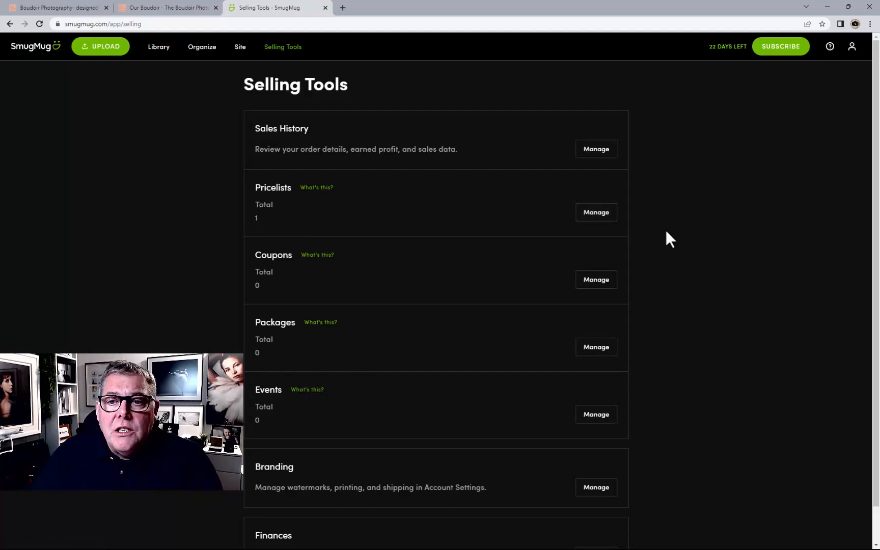
pyautogui.click(601, 219)
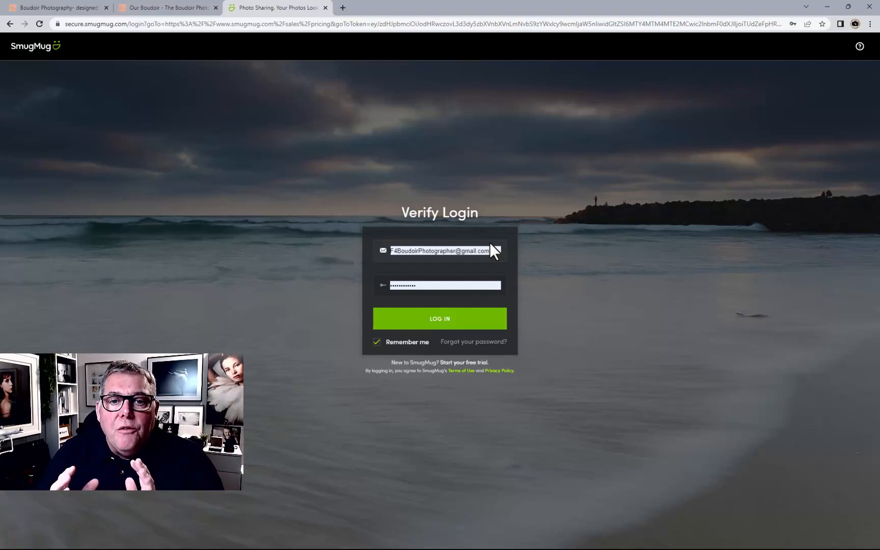
pyautogui.click(439, 321)
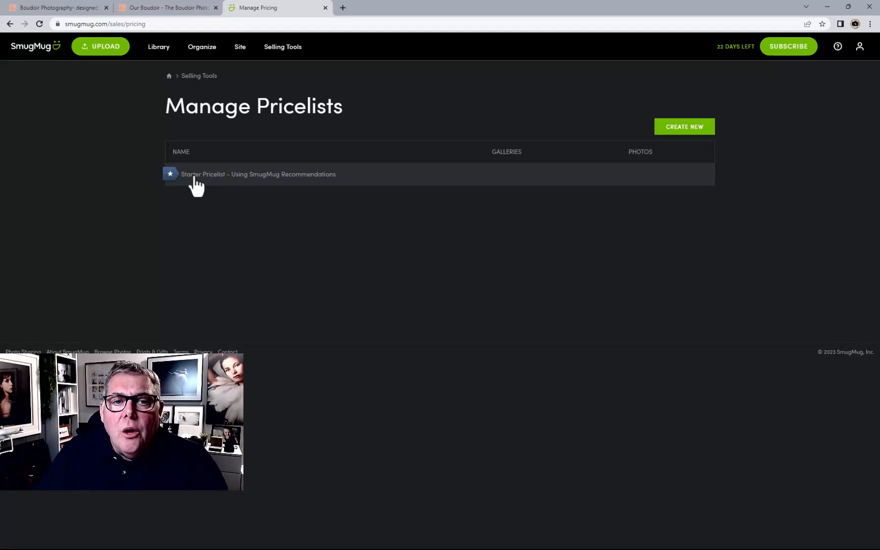
# Start a new pricelist and name it Pro 23 1
pyautogui.click(671, 129)
pyautogui.click(398, 247)
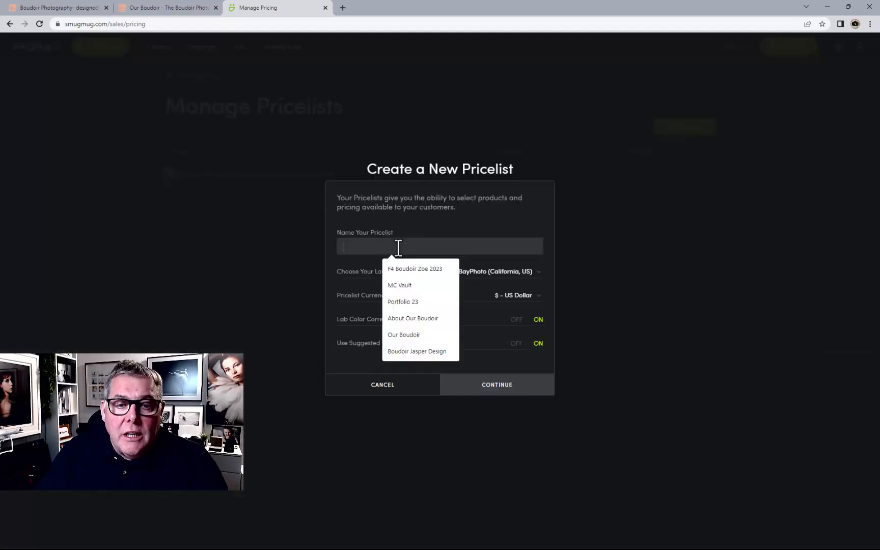
pyautogui.write('Pro ')
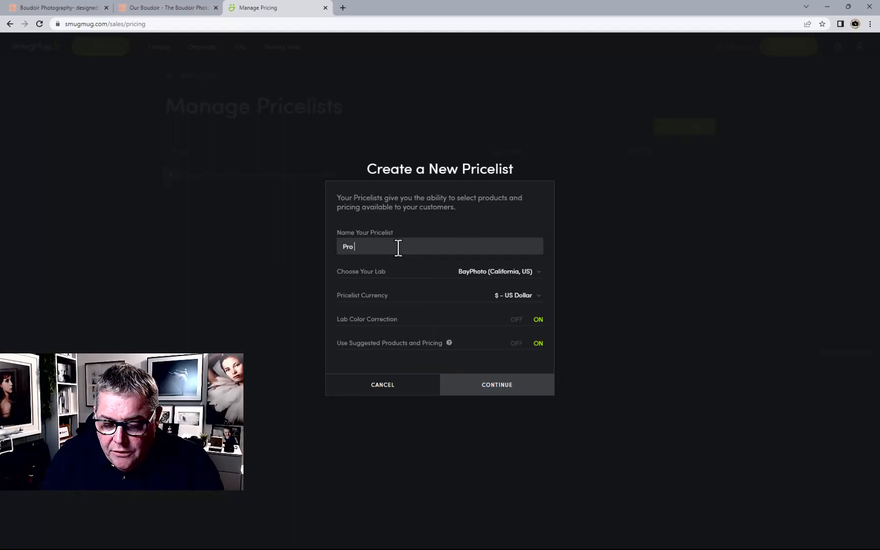
pyautogui.write('23 1')
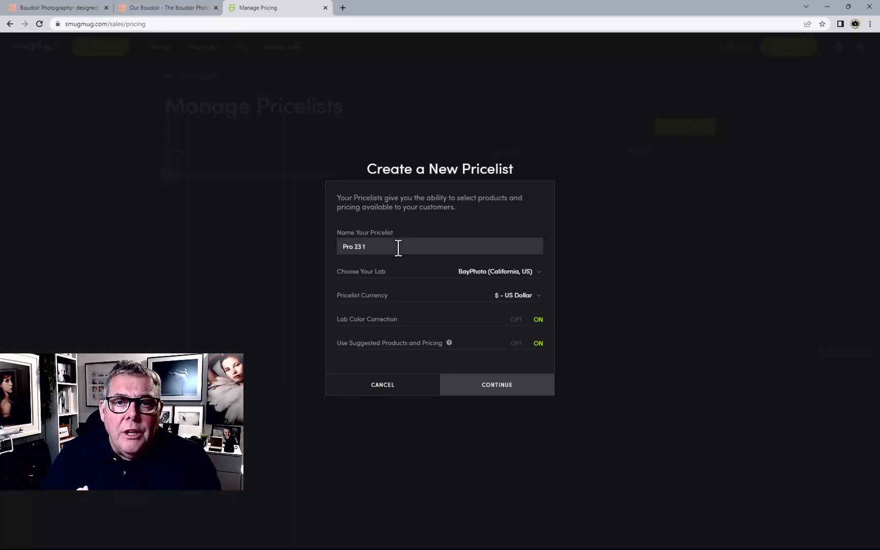
# Choose Loxley Colour (Scotland) as the lab and British Pound Sterling as the pricelist currency
pyautogui.click(480, 275)
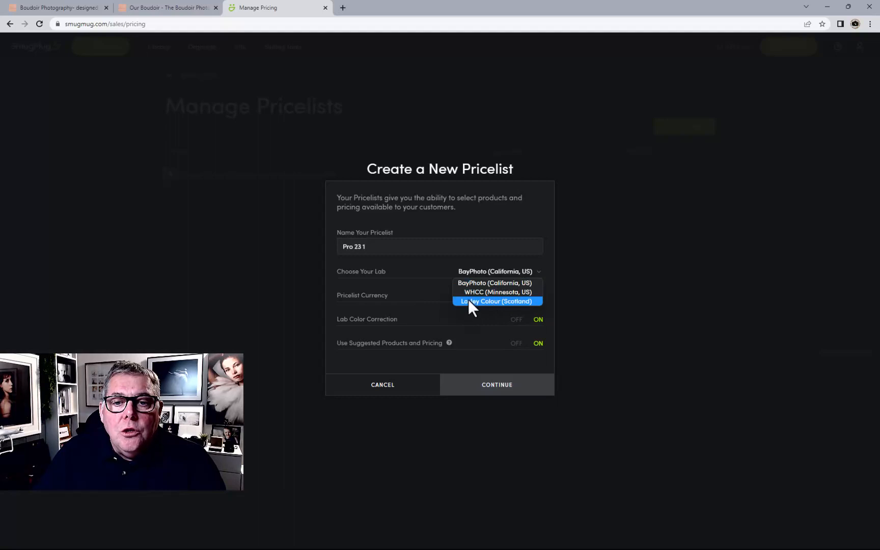
pyautogui.click(469, 301)
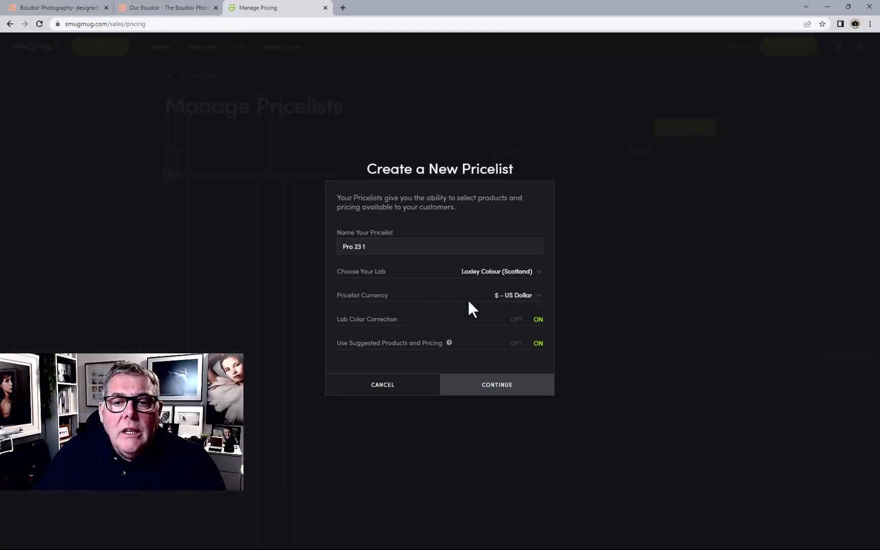
pyautogui.click(510, 297)
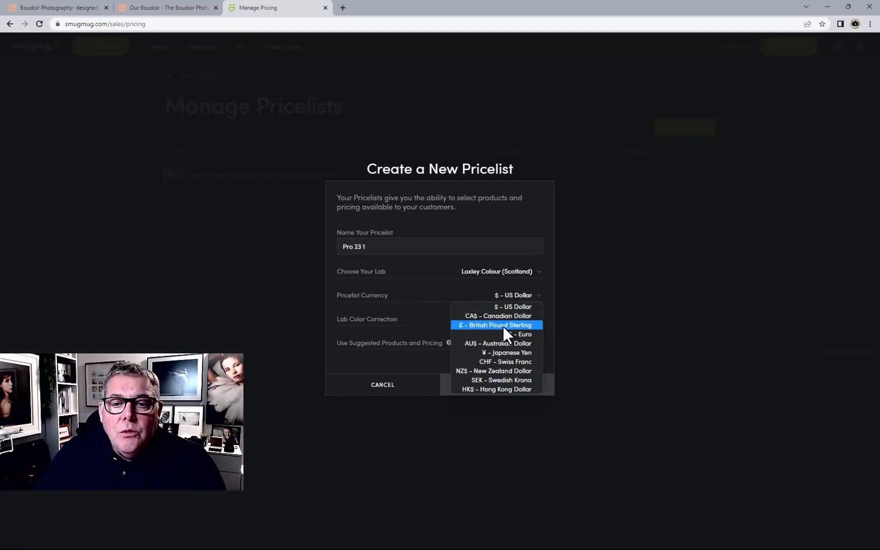
pyautogui.click(502, 325)
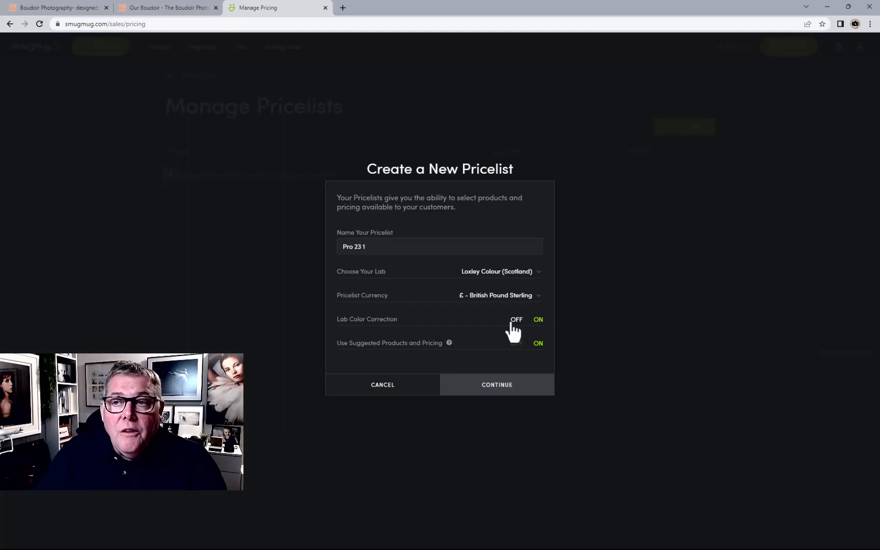
# Turn off Lab Color Correction and Use Suggested Products and Pricing, and continue
pyautogui.click(513, 322)
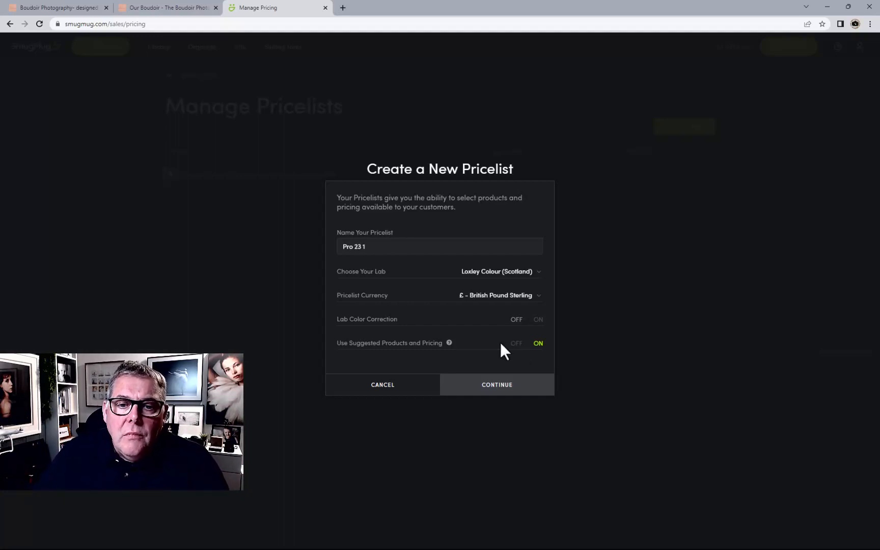
pyautogui.click(515, 343)
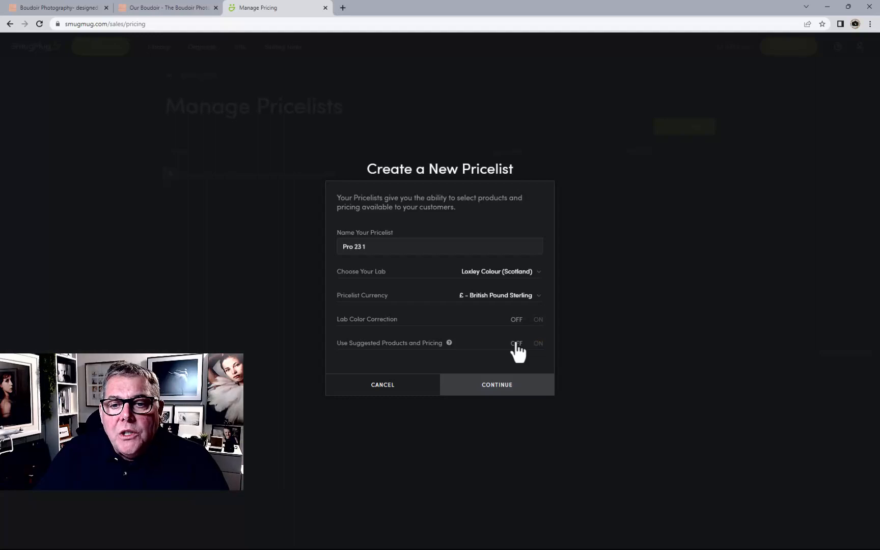
pyautogui.click(504, 388)
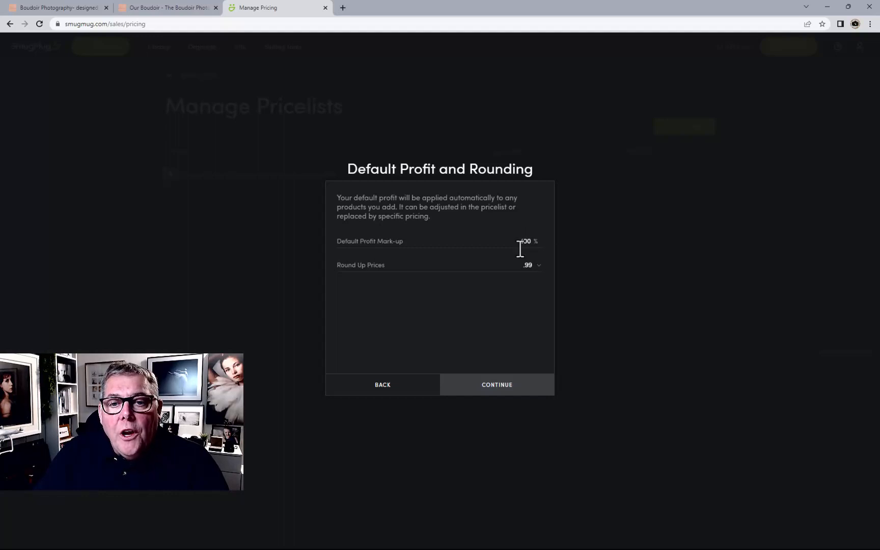
# Set the default profit mark-up to 500% and price rounding to .00, then create the pricelist
pyautogui.write('500')
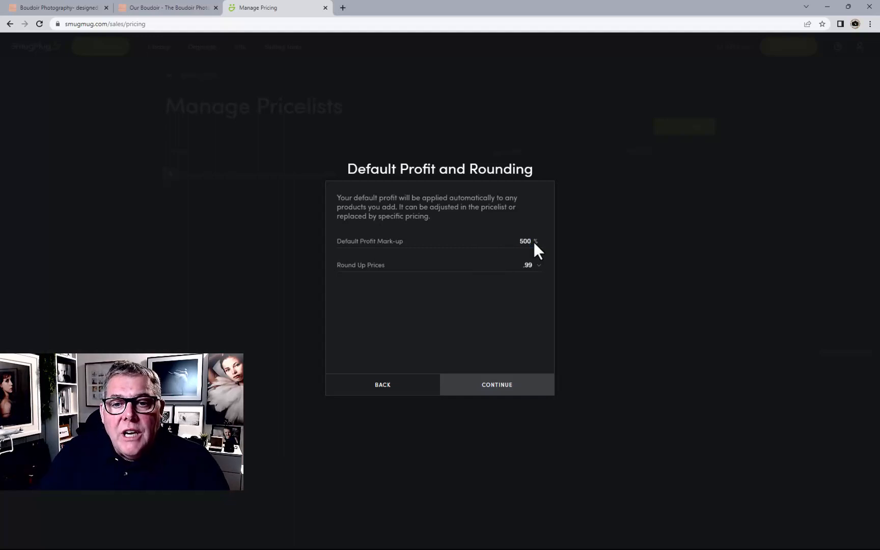
pyautogui.click(524, 266)
pyautogui.click(525, 284)
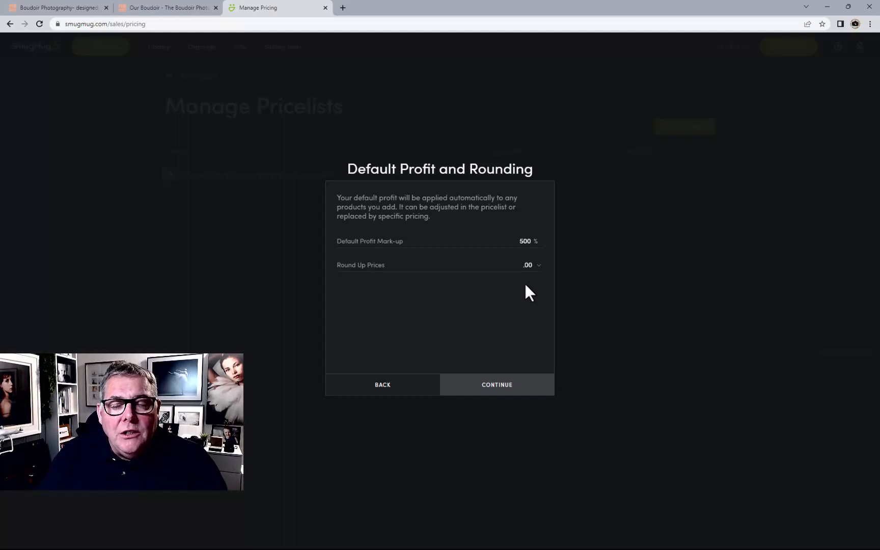
pyautogui.click(510, 388)
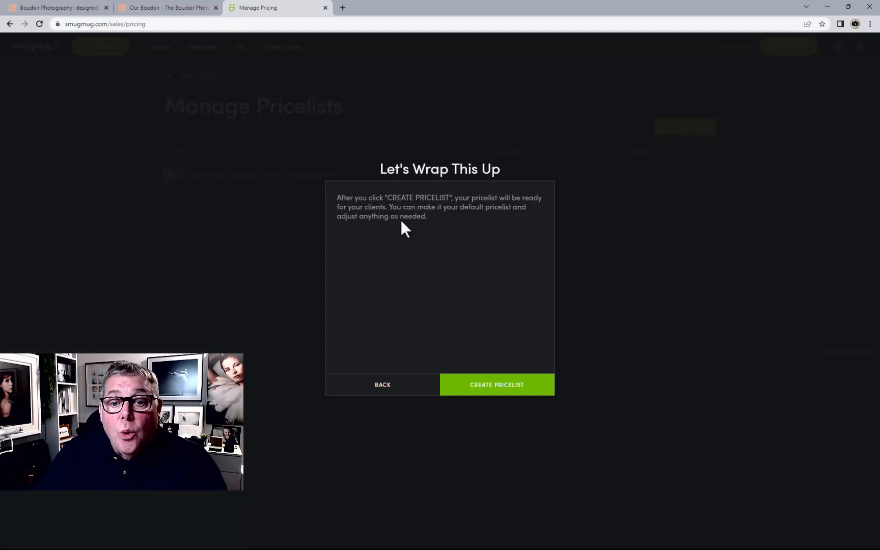
pyautogui.click(486, 386)
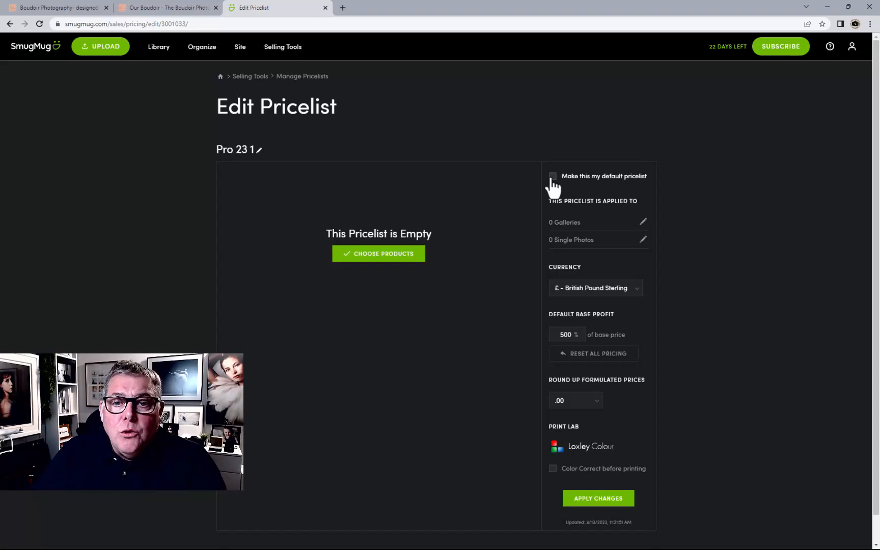
# Tick and untick the option to make this the default pricelist
pyautogui.click(552, 177)
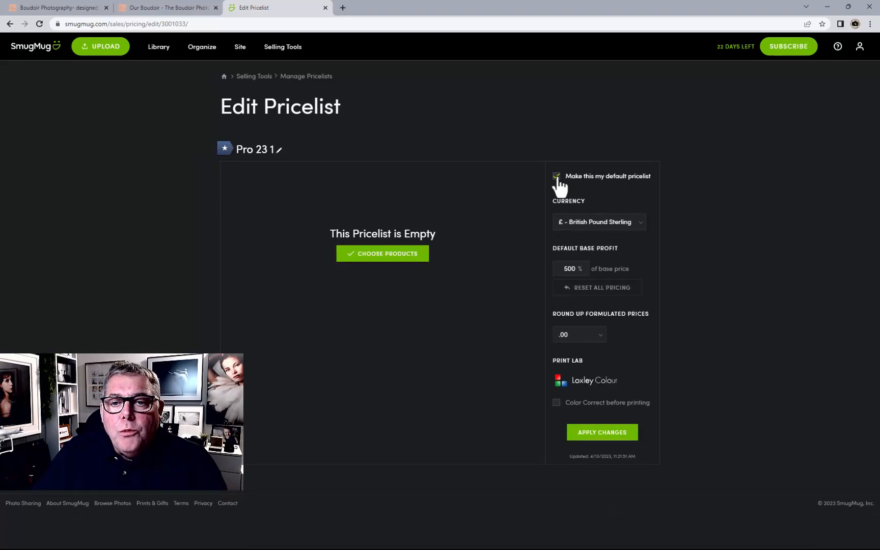
pyautogui.click(556, 176)
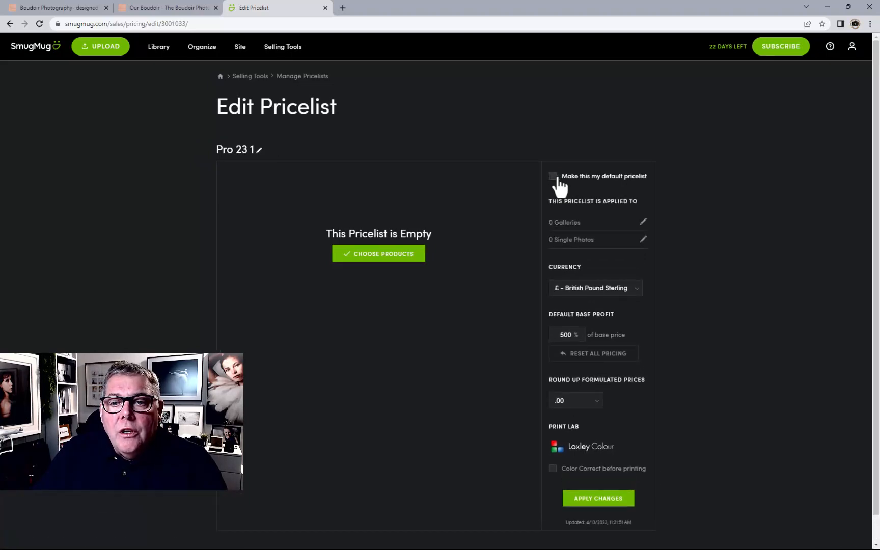
# Apply the pricelist to the Milly A and Molly B JFR 07 29 21 galleries, and make it the default pricelist
pyautogui.click(564, 225)
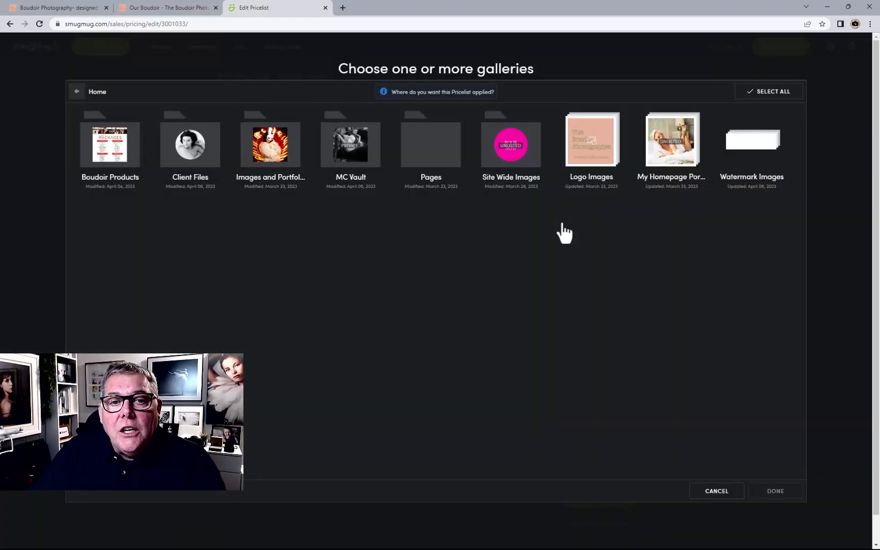
pyautogui.click(198, 152)
pyautogui.click(102, 160)
pyautogui.click(191, 152)
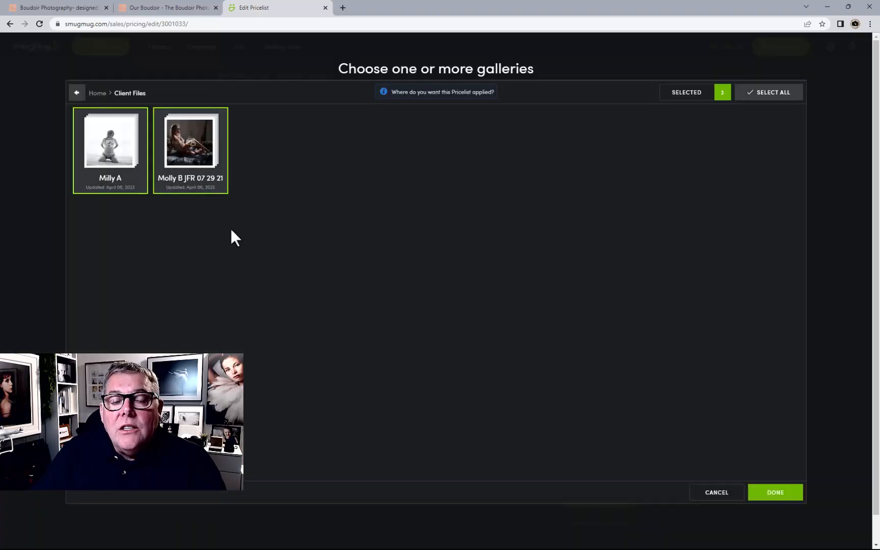
pyautogui.click(770, 490)
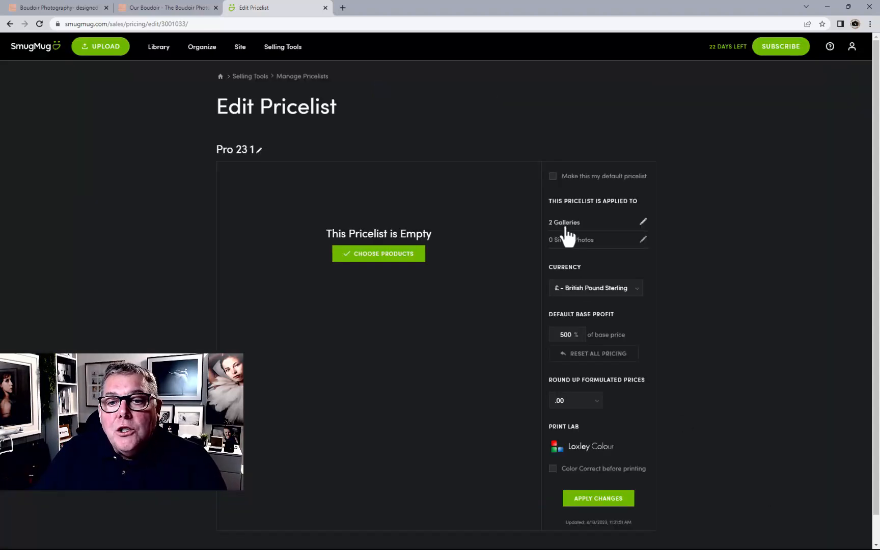
pyautogui.click(553, 177)
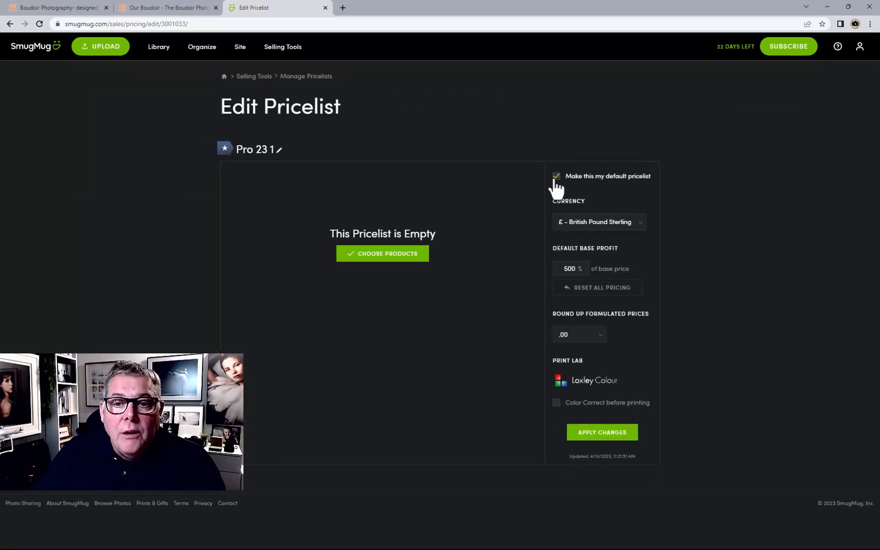
# Choose products, enabling Original-size downloads under Downloads - Personal Photo License
pyautogui.click(380, 260)
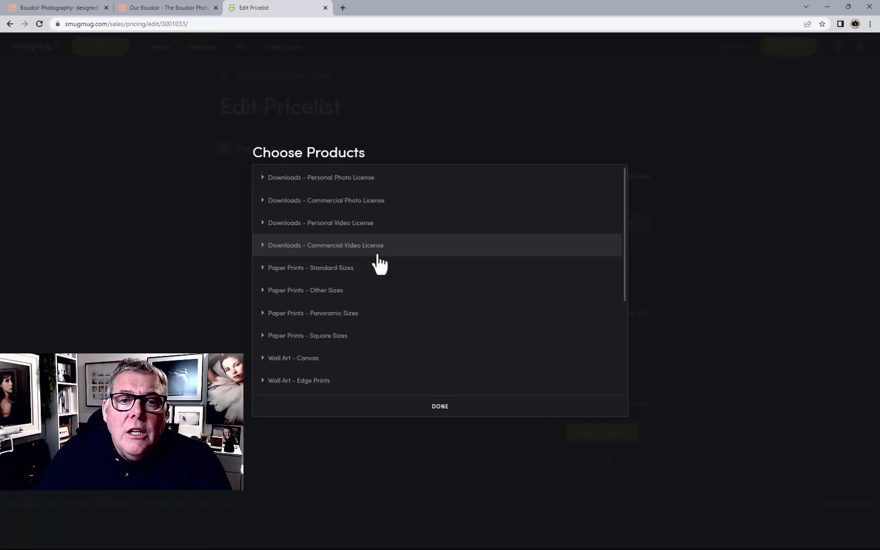
pyautogui.click(420, 181)
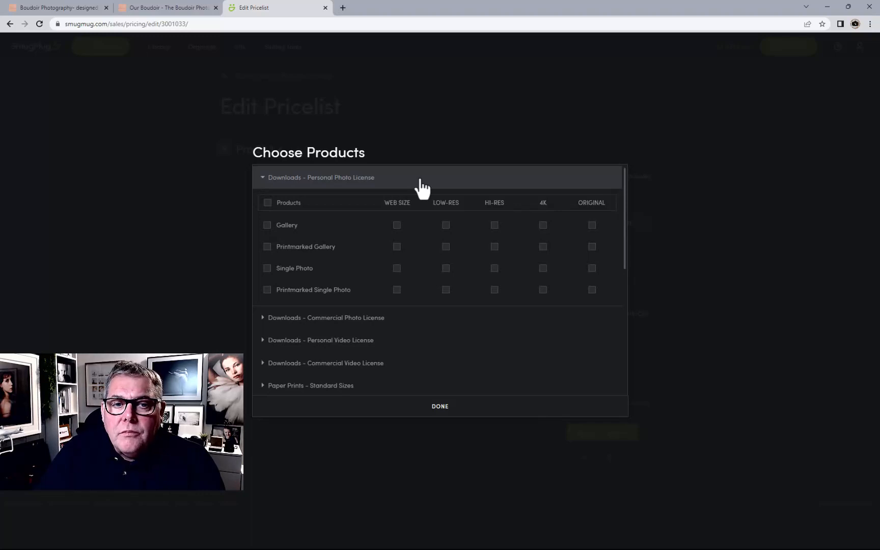
pyautogui.click(592, 225)
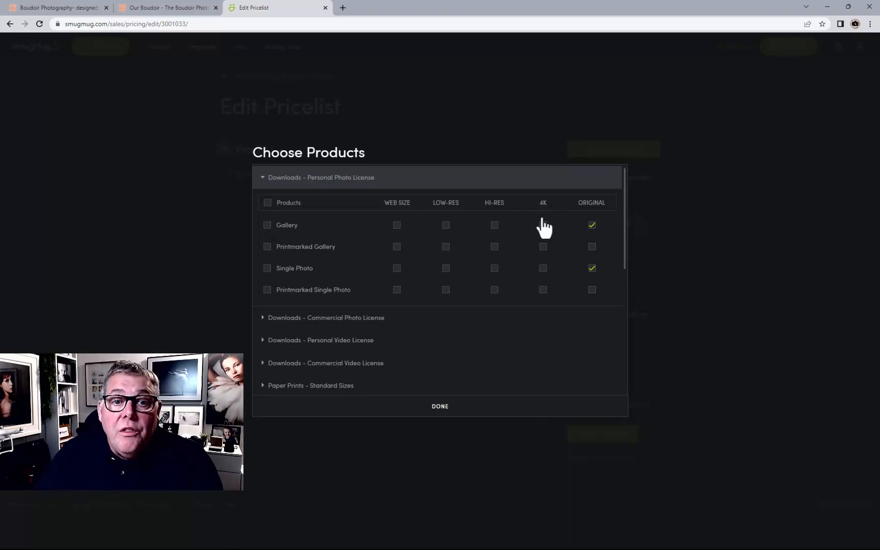
# Enable the 1080 HD single video download under Downloads - Personal Video License
pyautogui.scroll(-2, 527, 298)
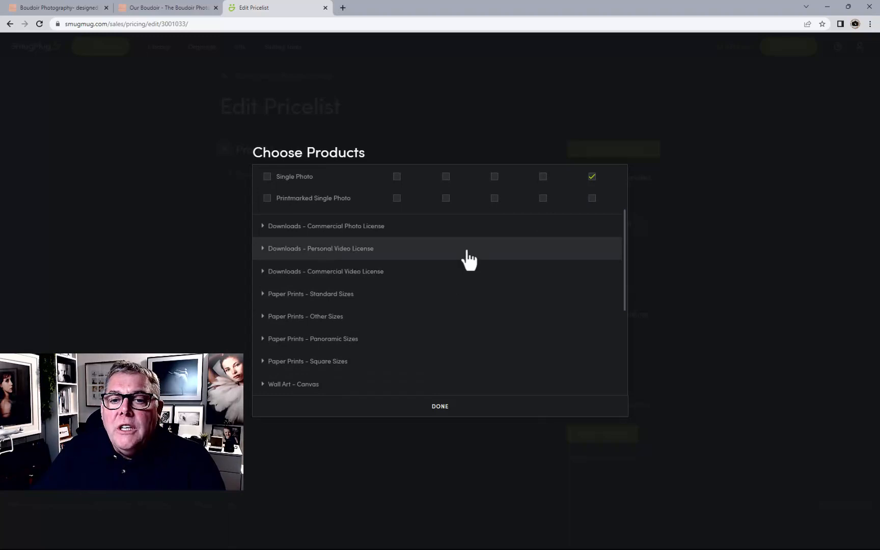
pyautogui.click(467, 259)
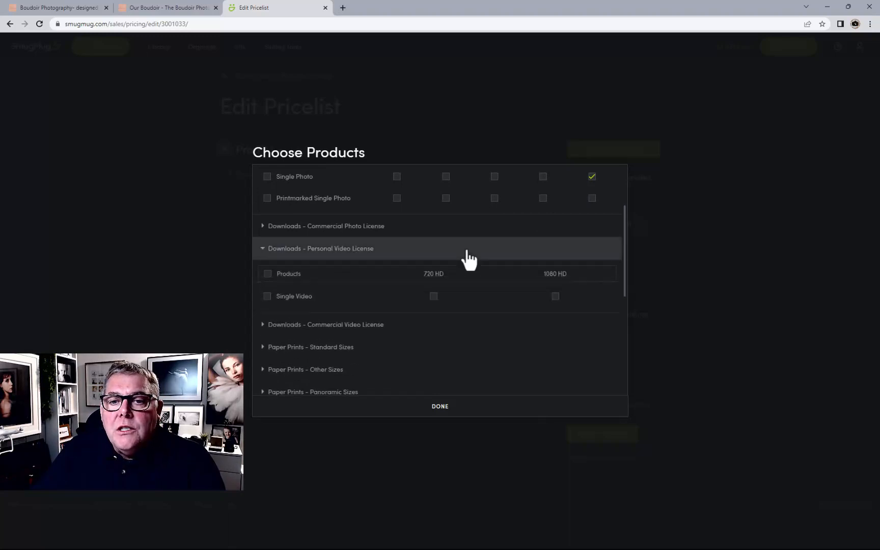
pyautogui.click(555, 296)
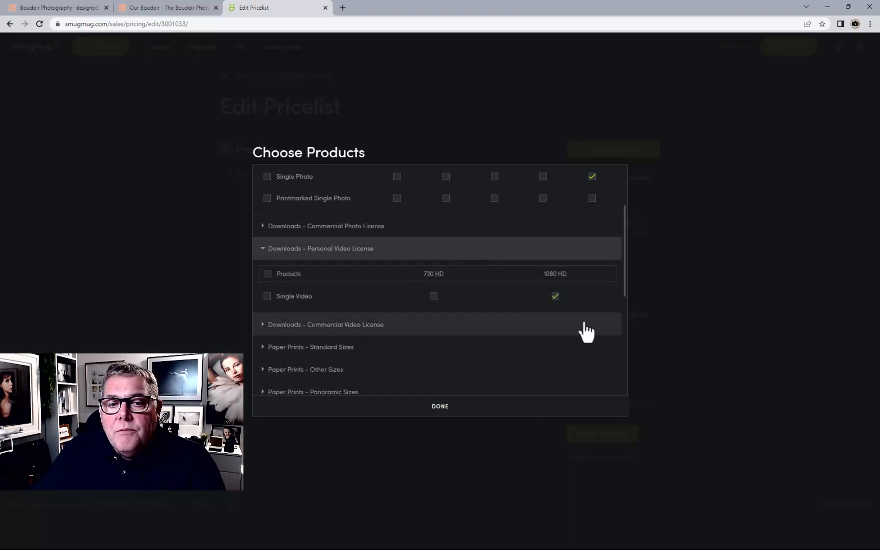
pyautogui.scroll(-2, 583, 330)
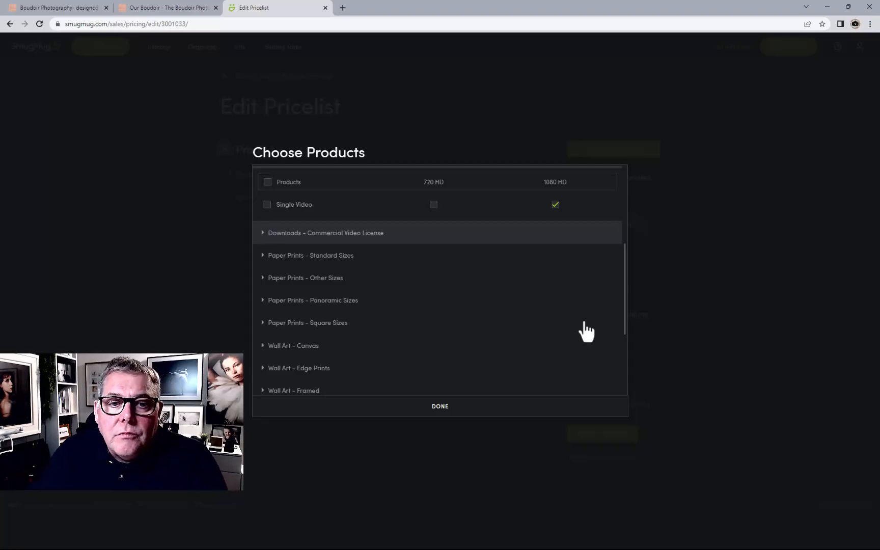
# Enable Lustre prints at 6" x 4", 7" x 5" and 10" x 8" under Paper Prints - Standard Sizes
pyautogui.click(457, 260)
pyautogui.scroll(-2, 519, 326)
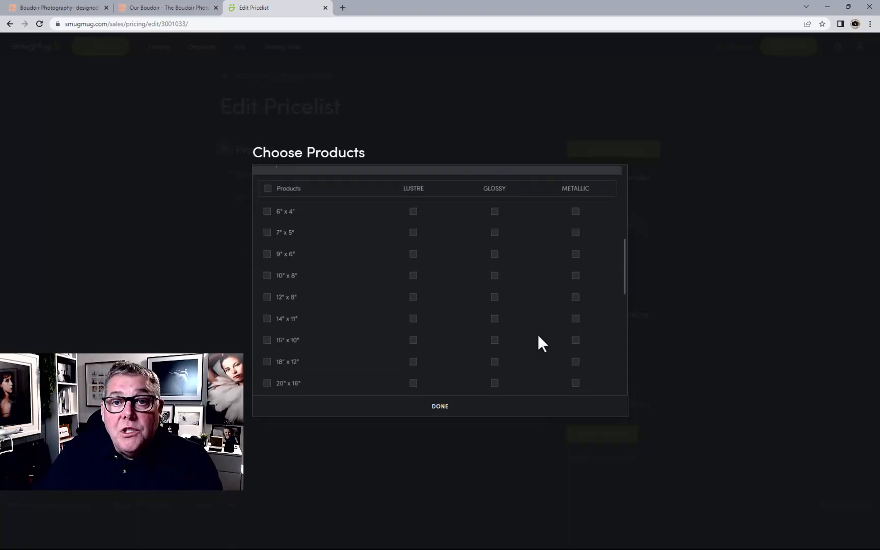
pyautogui.click(413, 212)
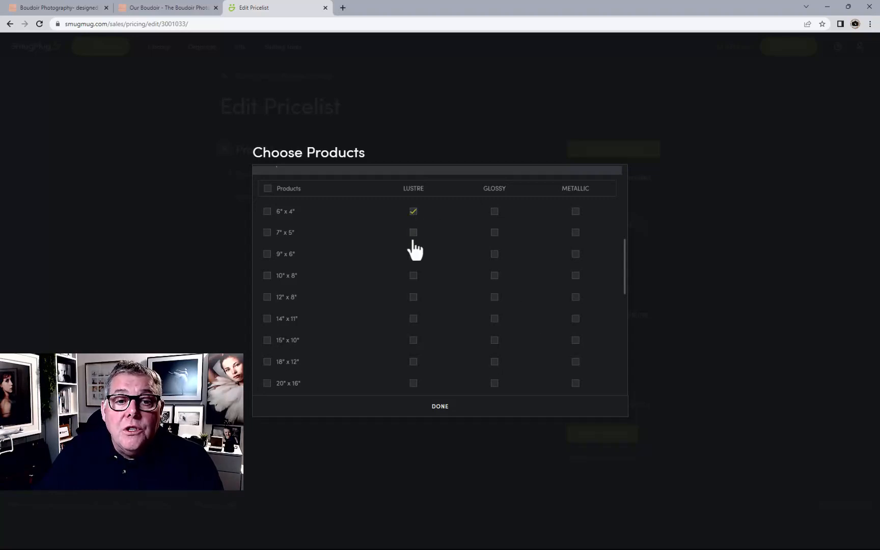
pyautogui.click(413, 232)
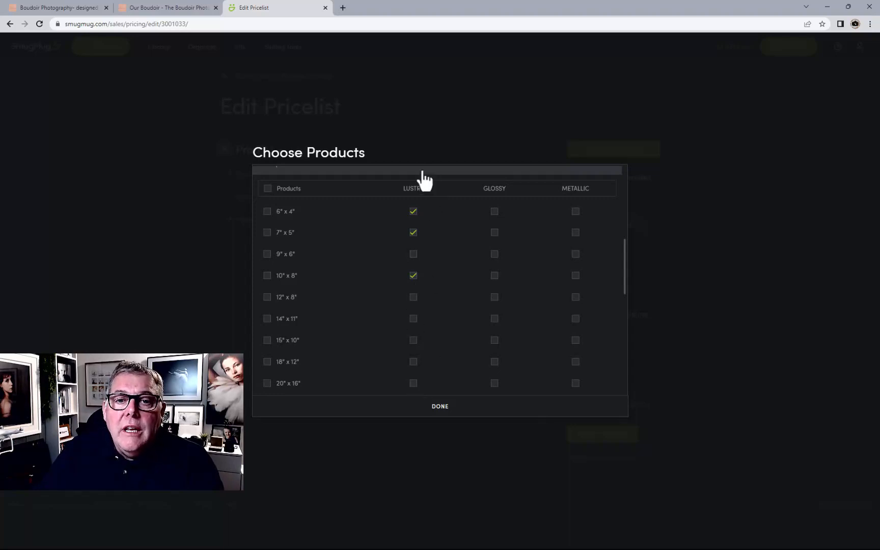
pyautogui.scroll(3, 422, 180)
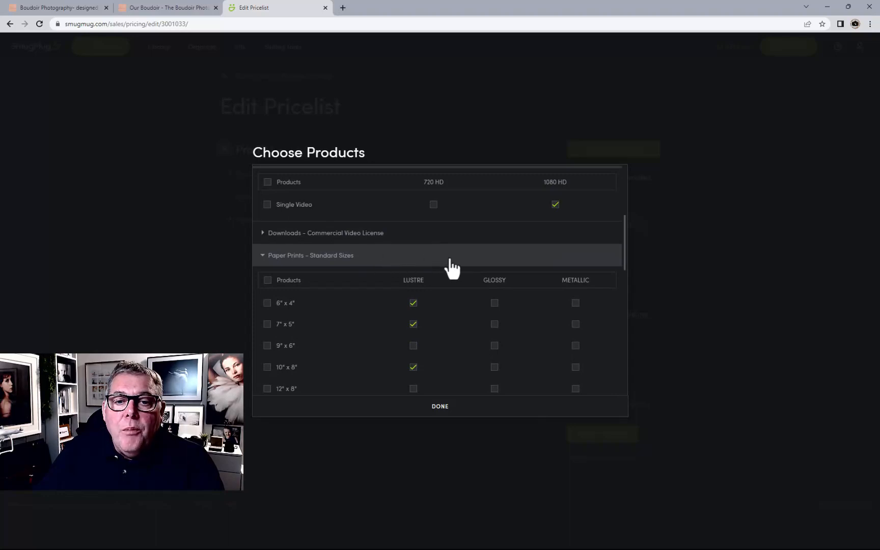
pyautogui.click(451, 268)
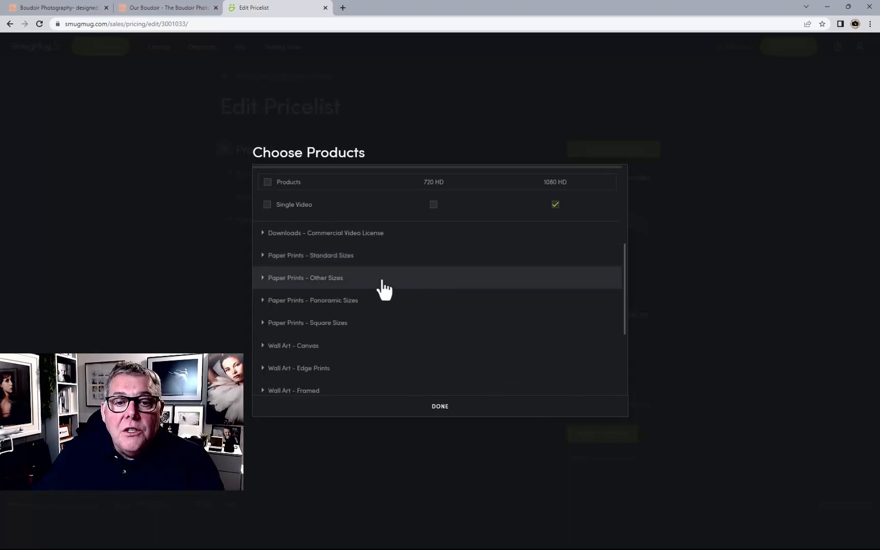
# Enable Lustre prints at 5" x 5", 8" x 8" and 10" x 10" under Paper Prints - Square Sizes
pyautogui.click(434, 326)
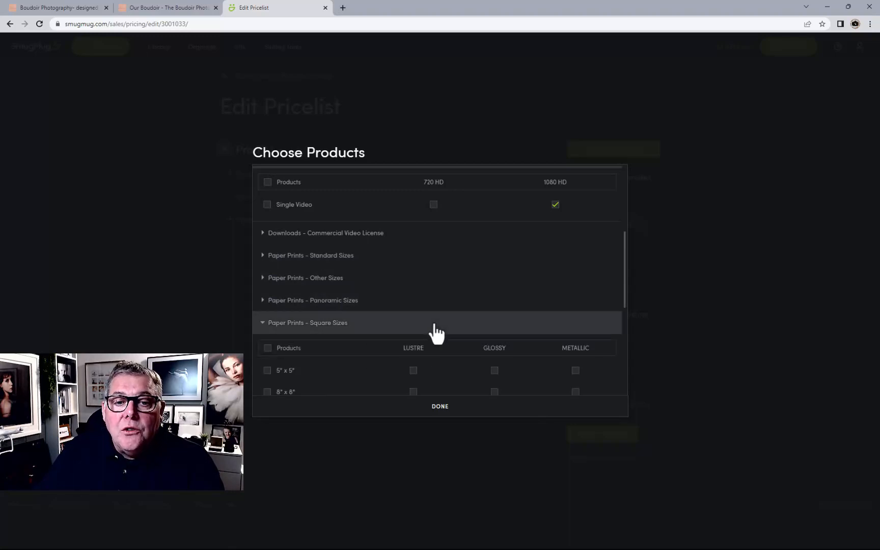
pyautogui.scroll(-3, 432, 331)
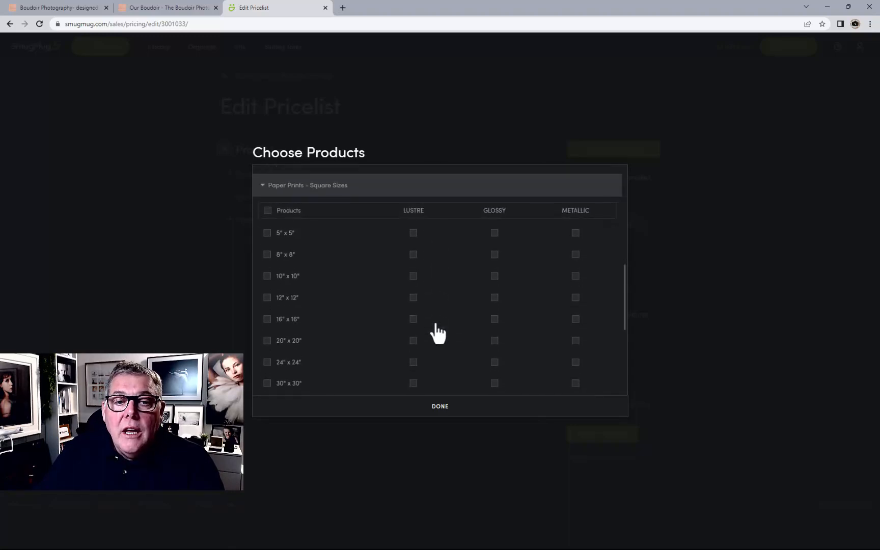
pyautogui.click(413, 235)
pyautogui.click(413, 255)
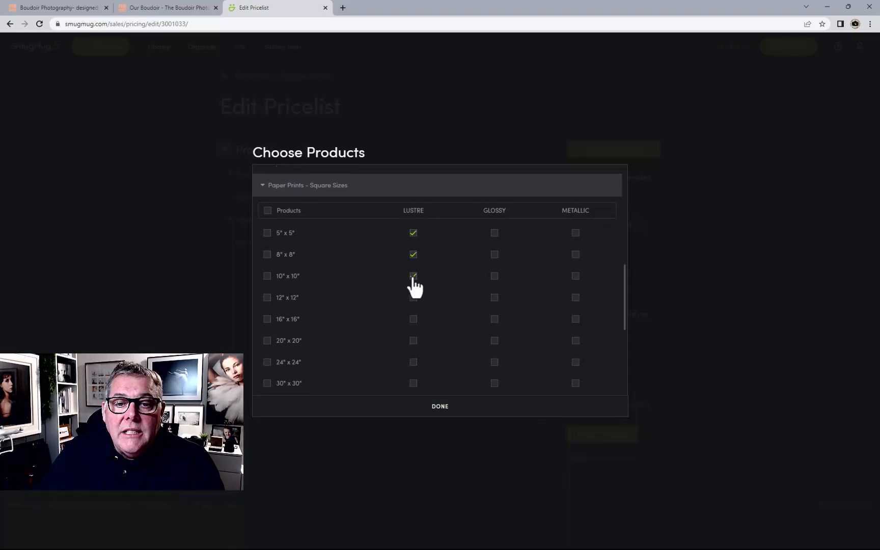
pyautogui.click(413, 276)
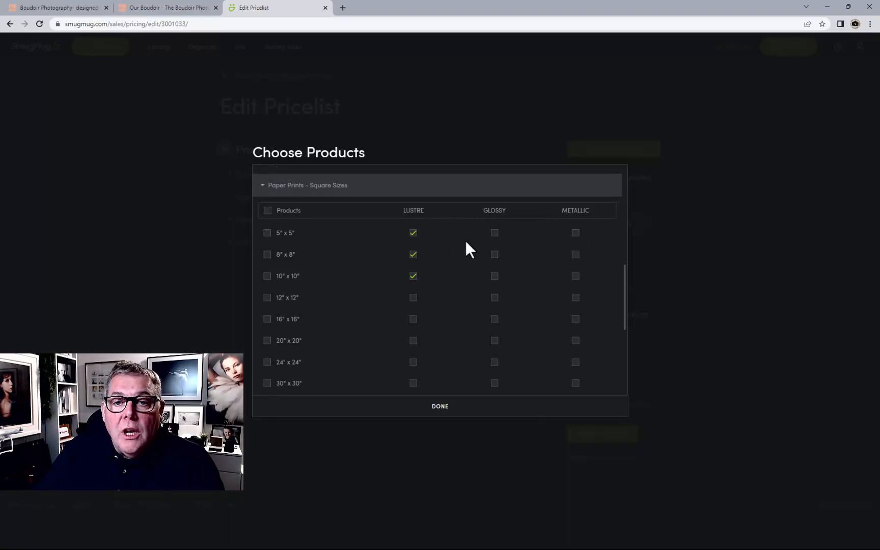
pyautogui.click(267, 233)
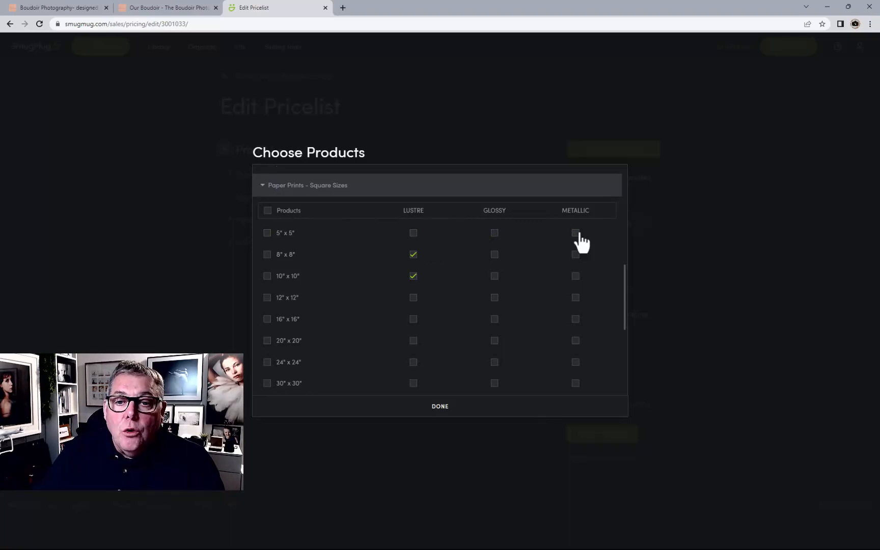
pyautogui.click(413, 233)
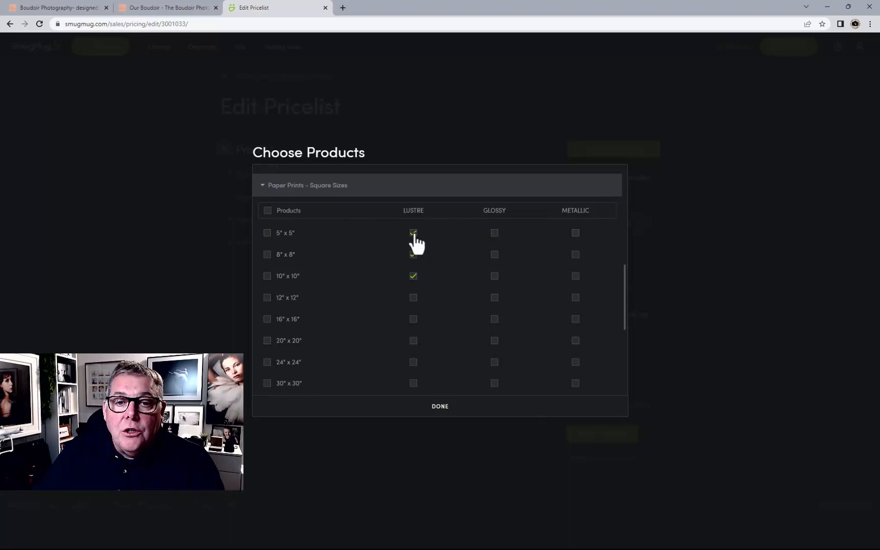
pyautogui.click(413, 254)
pyautogui.click(409, 186)
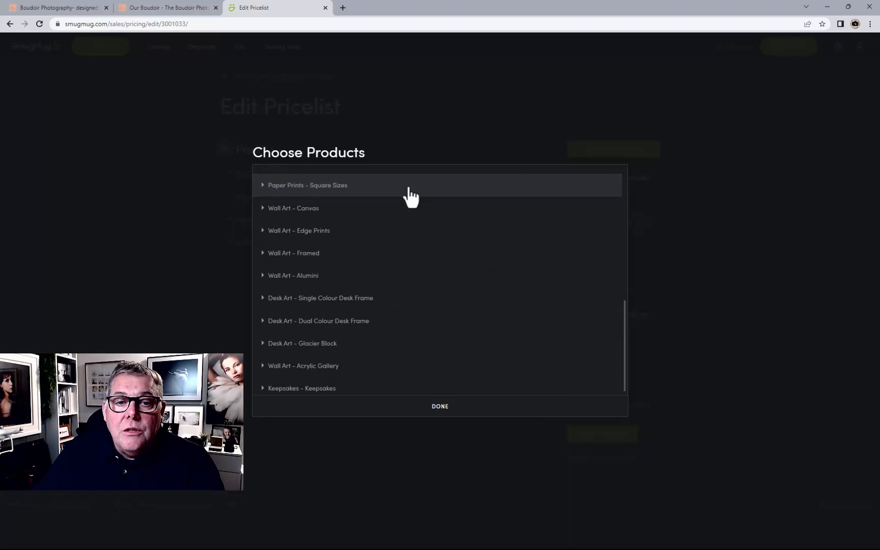
# Enable Wall Art - Canvas sizes 40" x 30", 30" x 30", 30" x 20", 24" x 24", 24" x 20" and 20" x 20" Fine Art
pyautogui.click(389, 214)
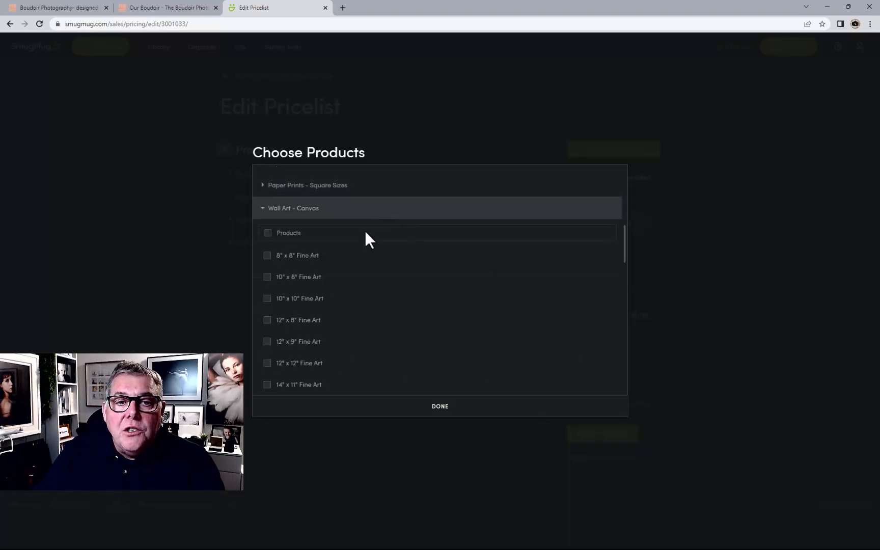
pyautogui.scroll(-10, 364, 236)
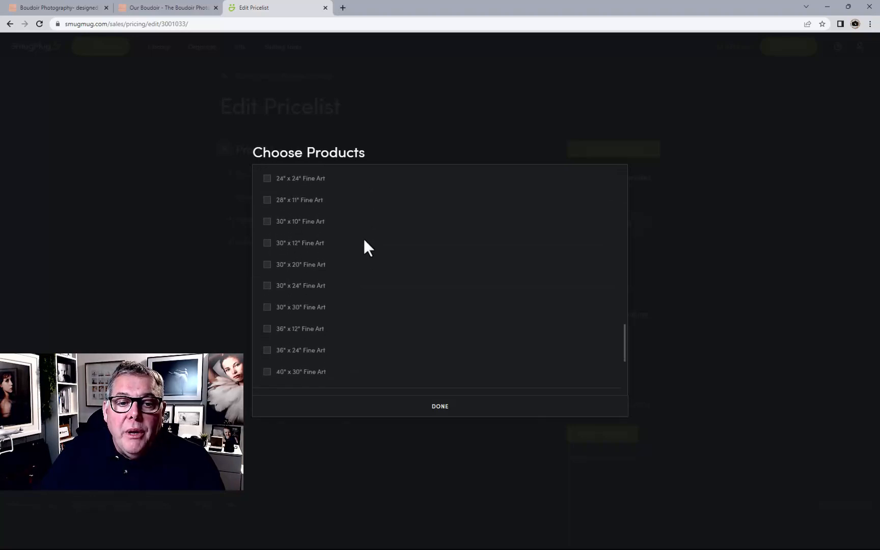
pyautogui.click(267, 372)
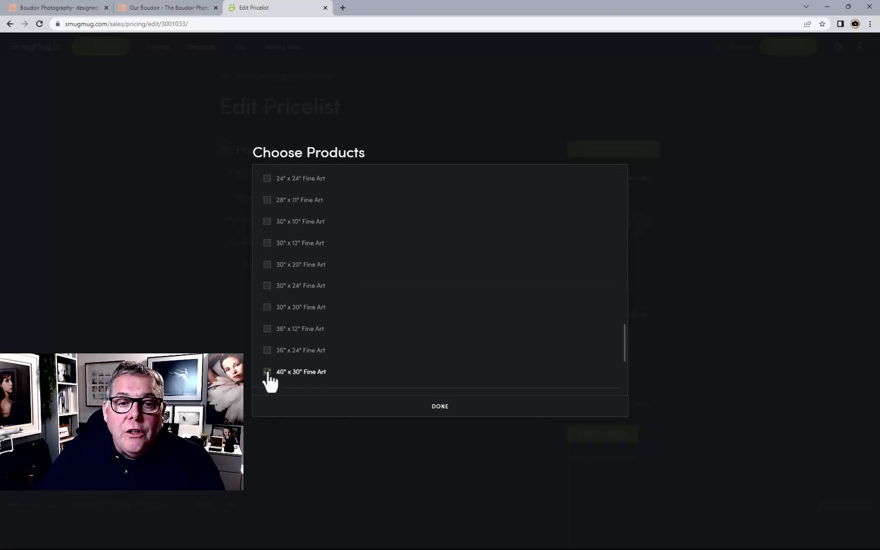
pyautogui.click(267, 307)
pyautogui.click(267, 270)
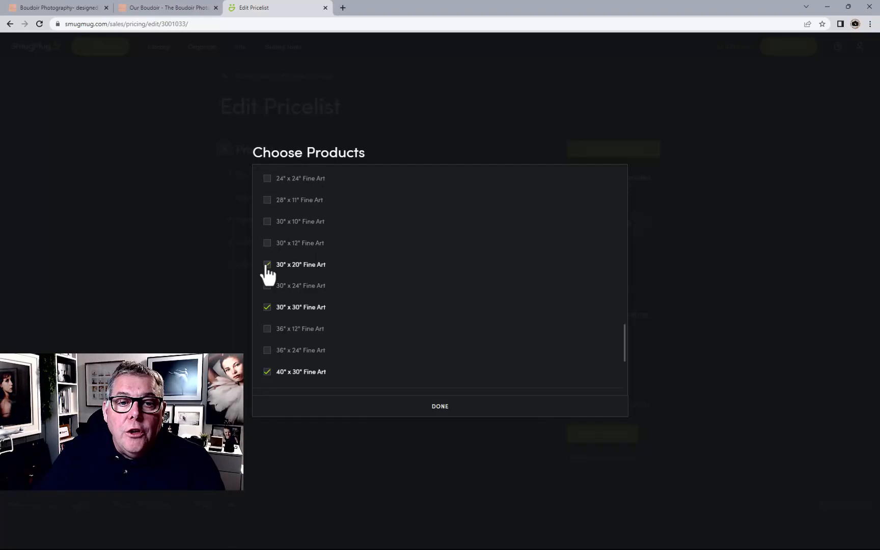
pyautogui.scroll(1, 264, 255)
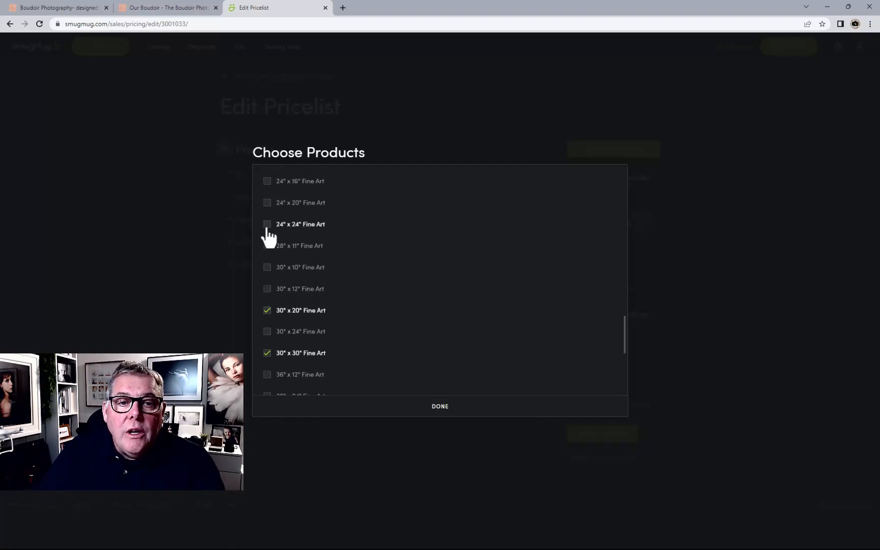
pyautogui.click(267, 225)
pyautogui.scroll(2, 266, 214)
pyautogui.click(267, 294)
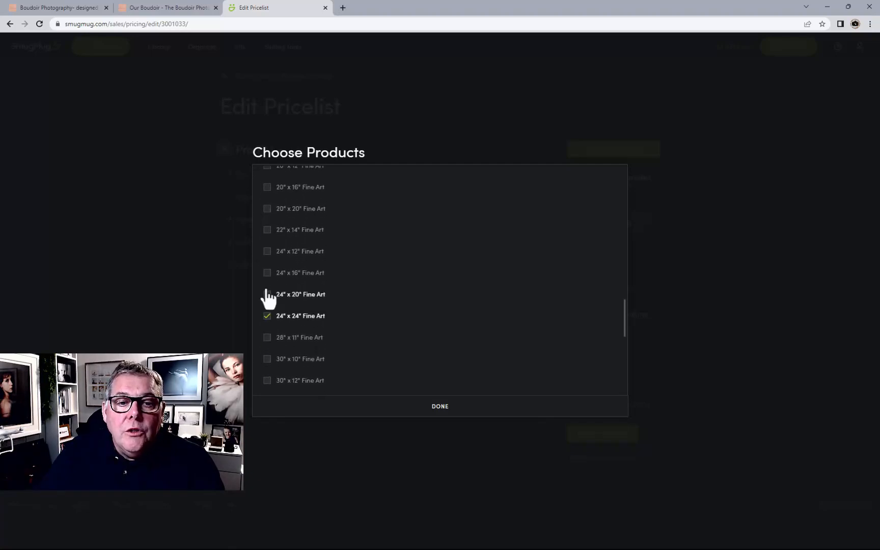
pyautogui.click(267, 209)
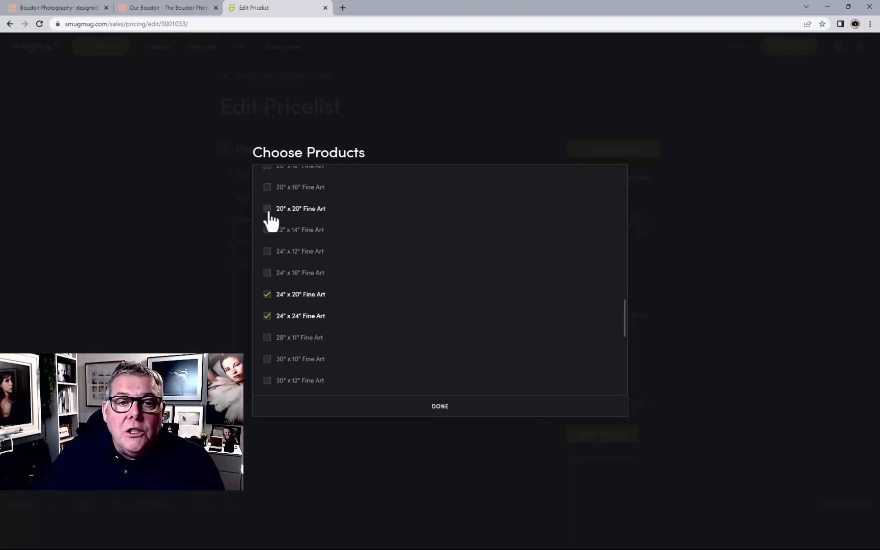
pyautogui.scroll(10, 420, 288)
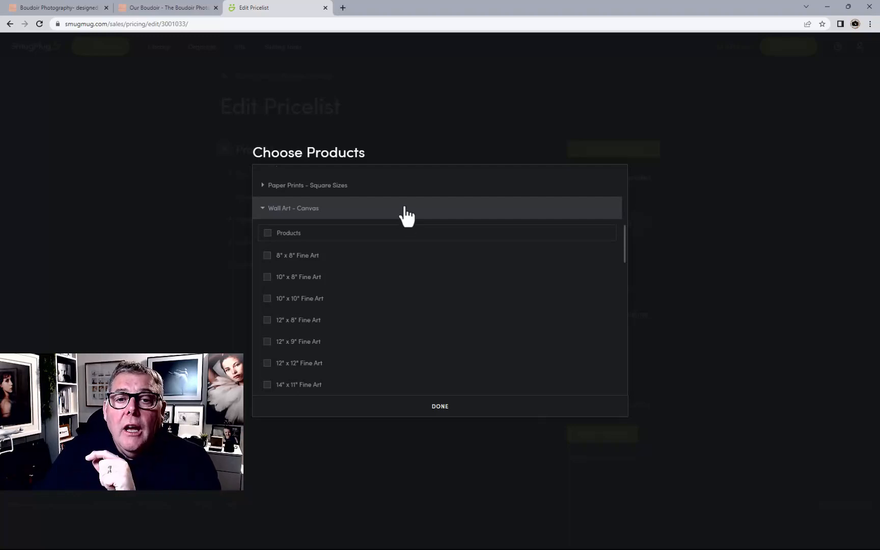
pyautogui.click(405, 213)
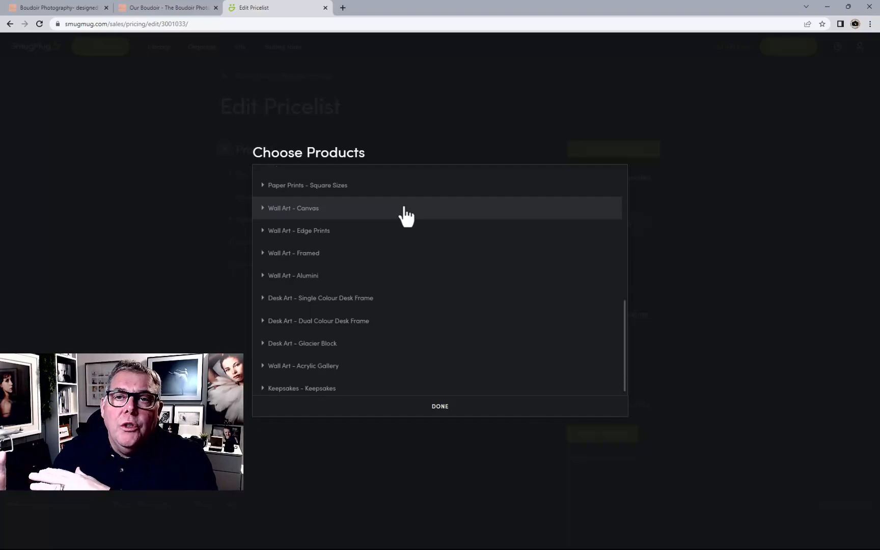
# Enable Wall Art - Framed box frames 16" x 16", 20" x 16", 20" x 20", 24" x 20" and 24" x 24" in both finishes
pyautogui.click(392, 255)
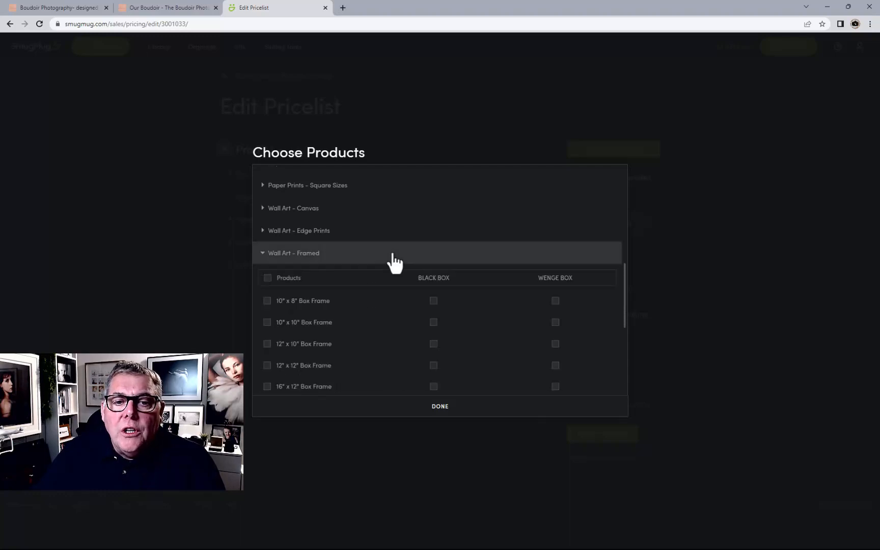
pyautogui.scroll(-5, 385, 313)
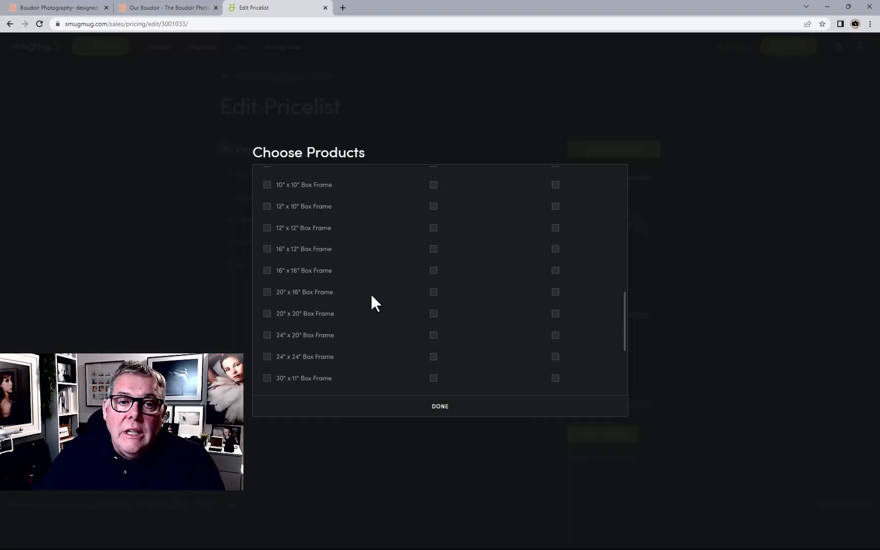
pyautogui.click(267, 271)
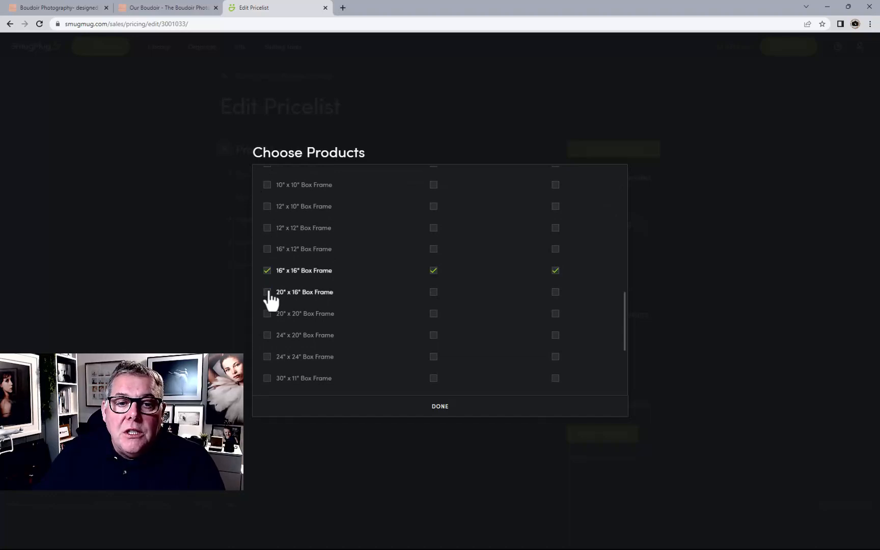
pyautogui.click(266, 292)
pyautogui.click(266, 314)
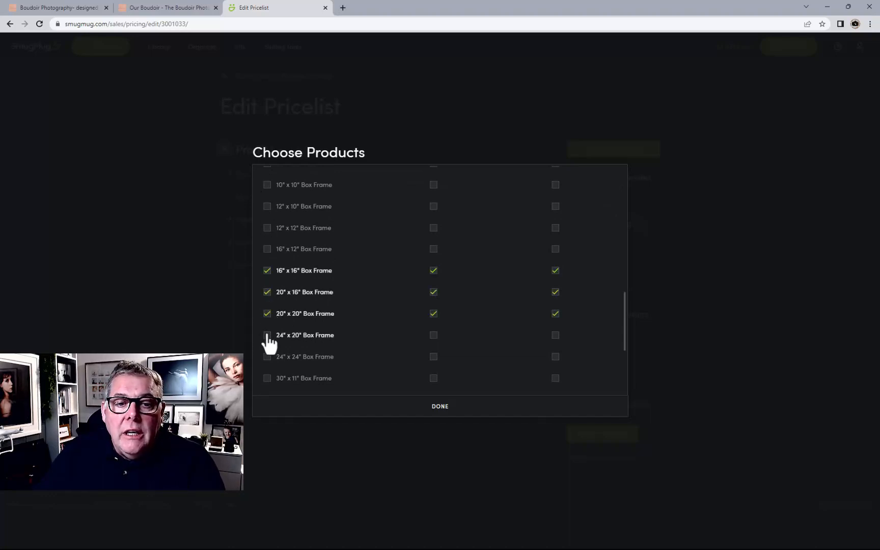
pyautogui.scroll(-1, 287, 370)
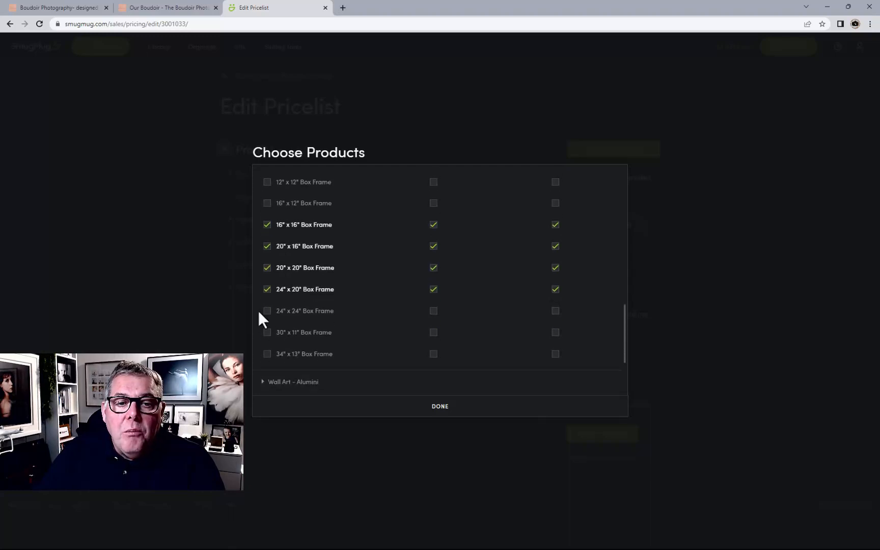
pyautogui.click(267, 311)
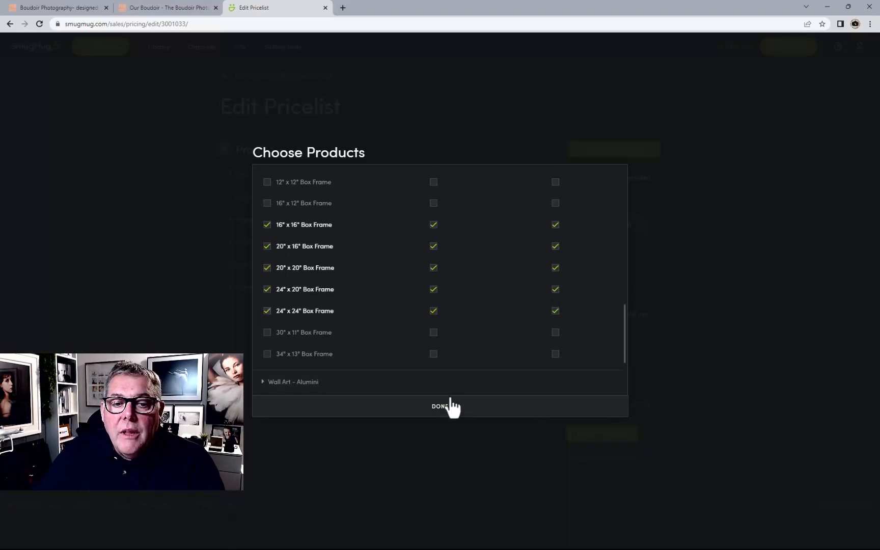
pyautogui.scroll(5, 456, 234)
pyautogui.click(429, 300)
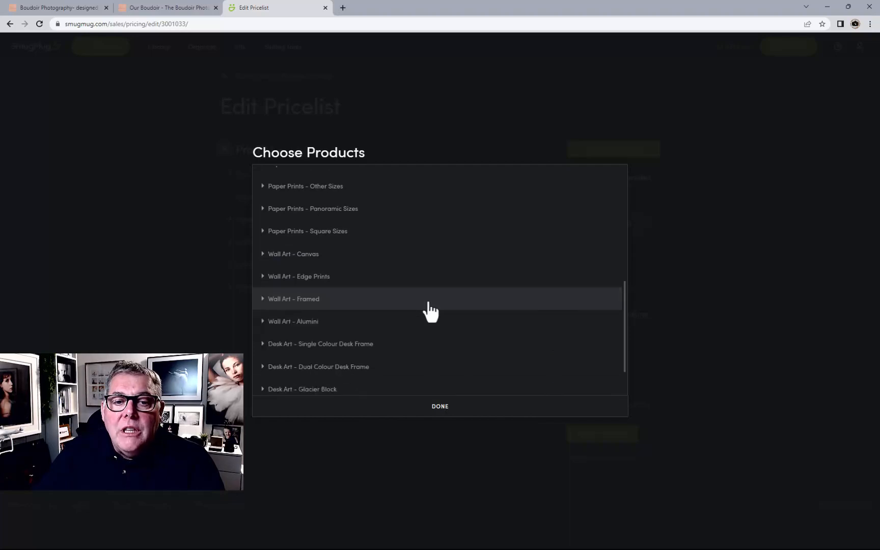
# Enable 8" x 6" and 10" x 8" Single Colour Desk Frames in black and silver, and finish choosing products
pyautogui.scroll(-1, 484, 347)
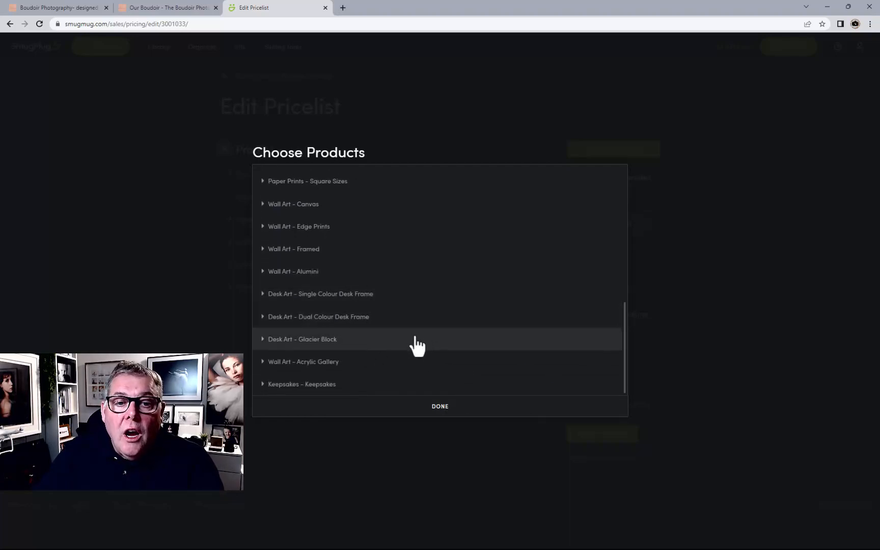
pyautogui.click(383, 305)
pyautogui.scroll(-2, 383, 361)
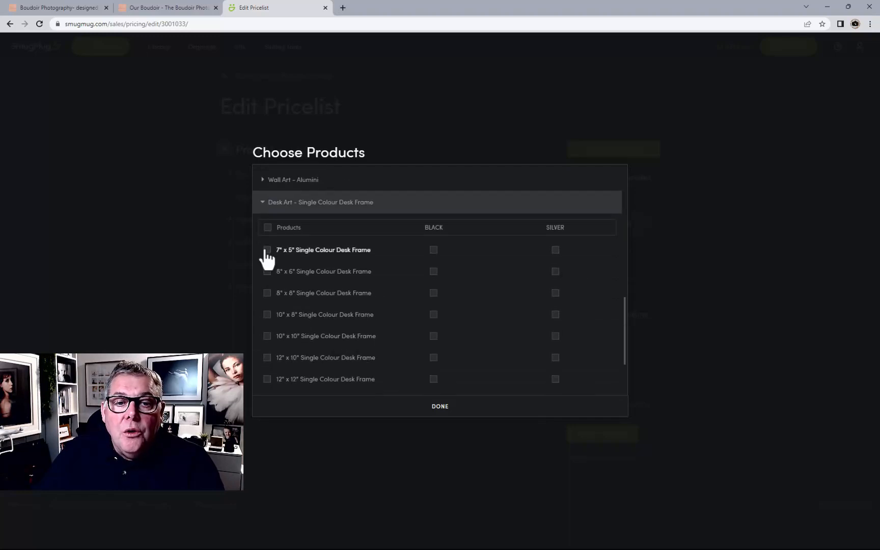
pyautogui.scroll(-2, 304, 360)
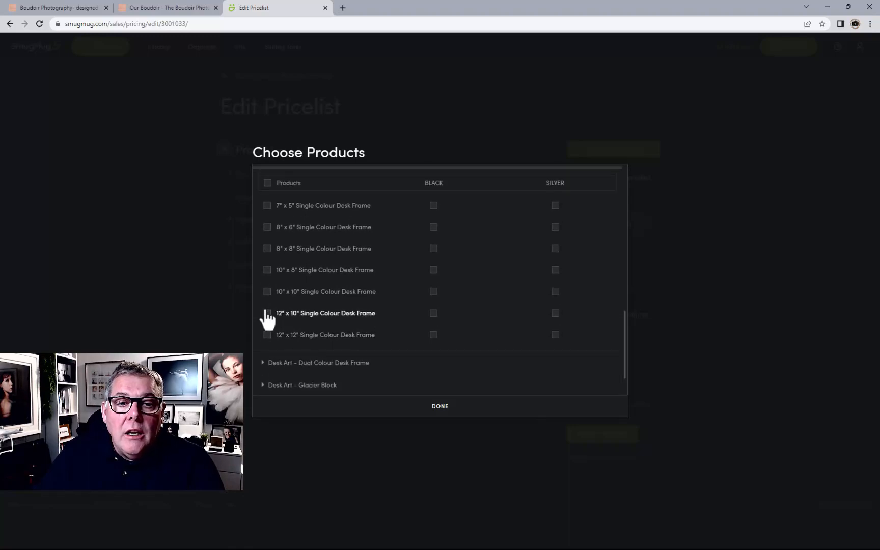
pyautogui.click(266, 273)
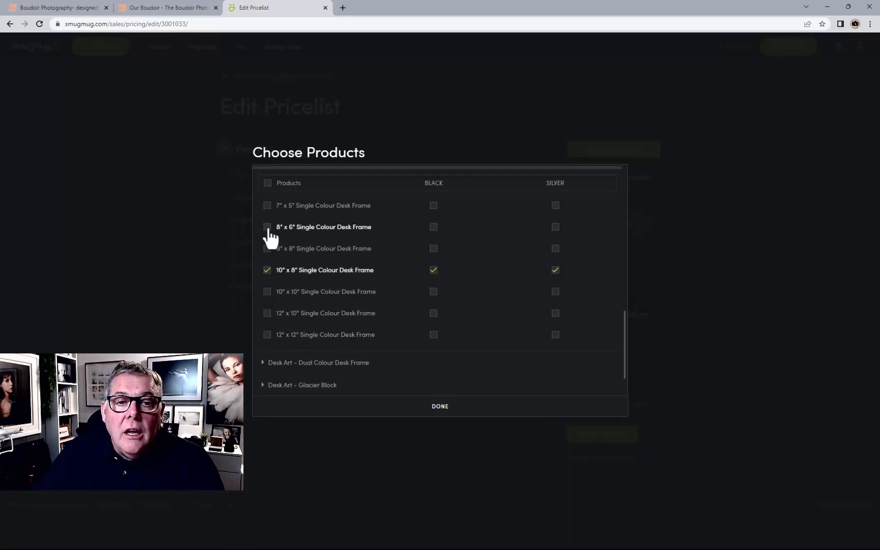
pyautogui.click(464, 414)
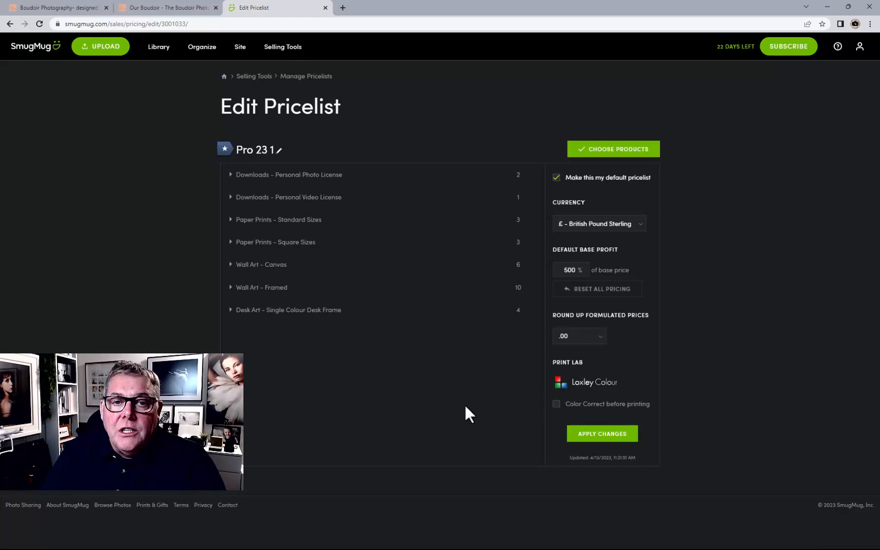
# Expand the Downloads - Personal Photo License group and its product pricing rows to review them
pyautogui.click(419, 178)
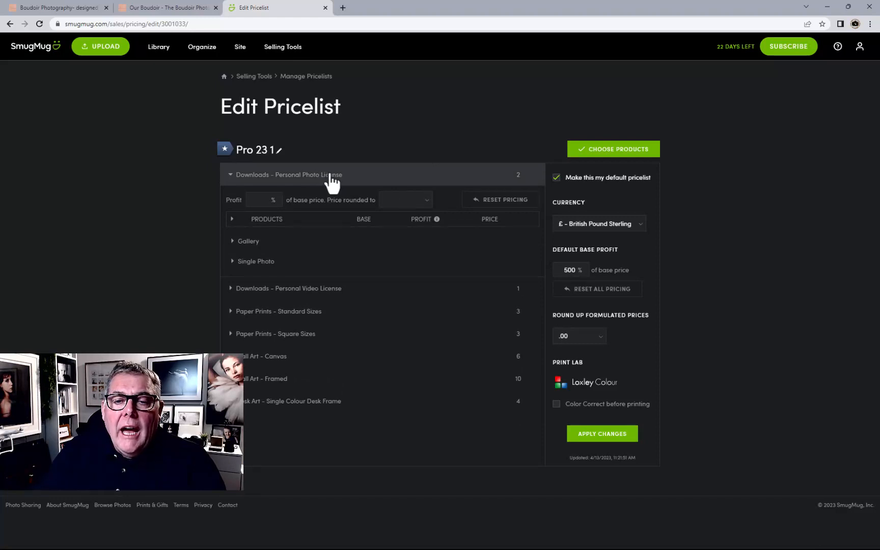
pyautogui.click(492, 221)
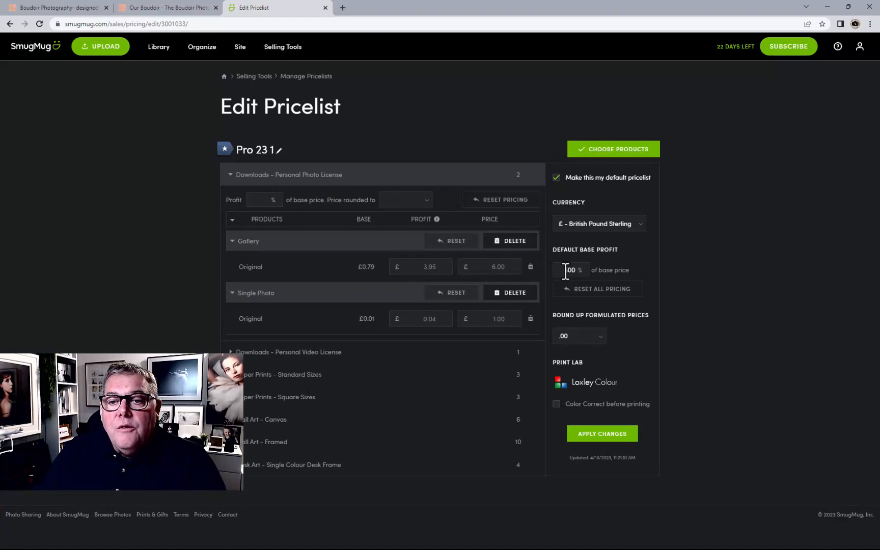
# Set the Gallery download's Original price to £350.00
pyautogui.doubleClick(489, 266)
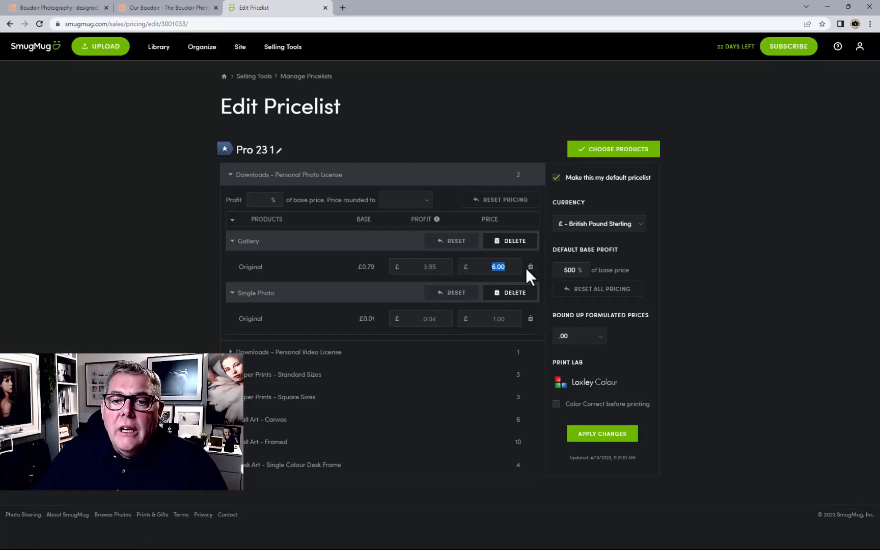
pyautogui.write('350')
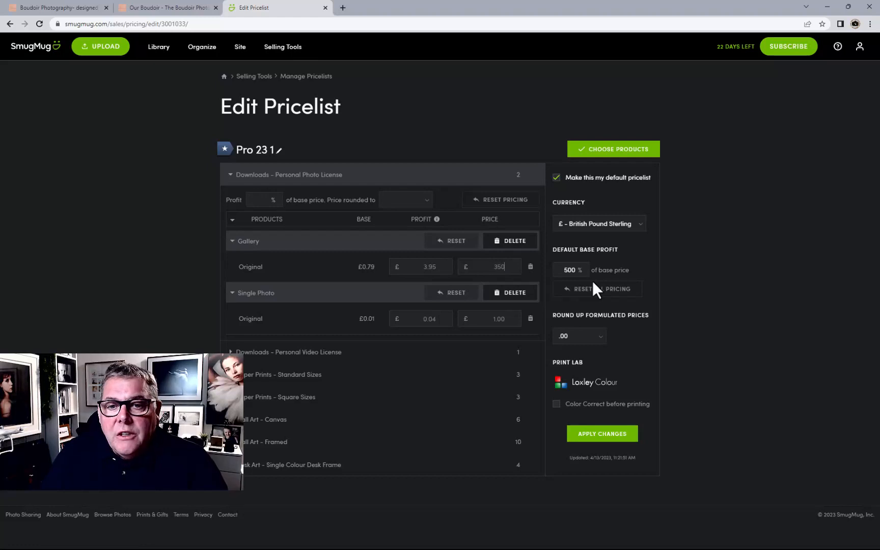
pyautogui.press('Return')
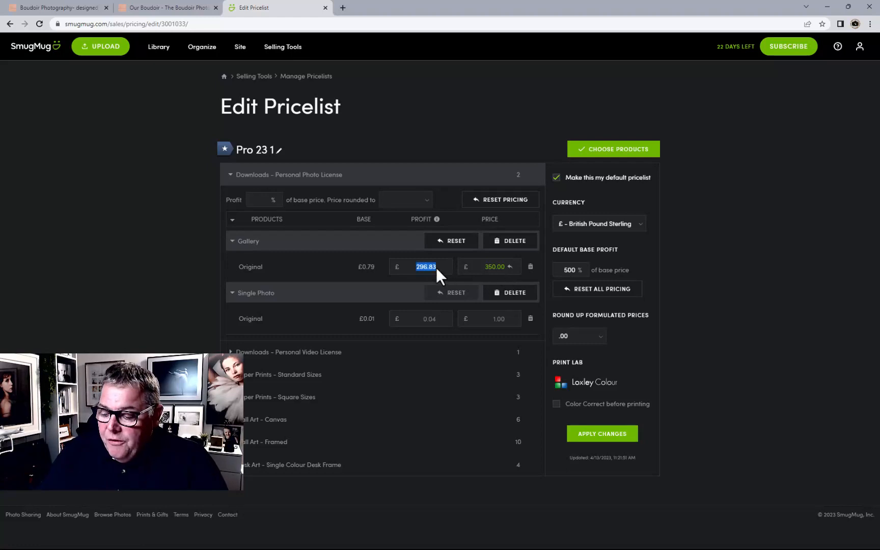
pyautogui.write('50')
pyautogui.press('Return')
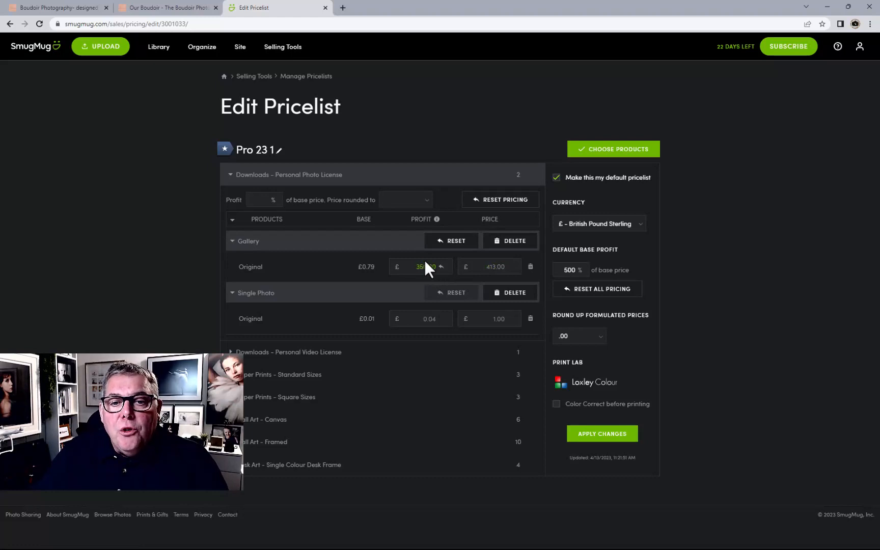
pyautogui.doubleClick(504, 266)
pyautogui.write('3')
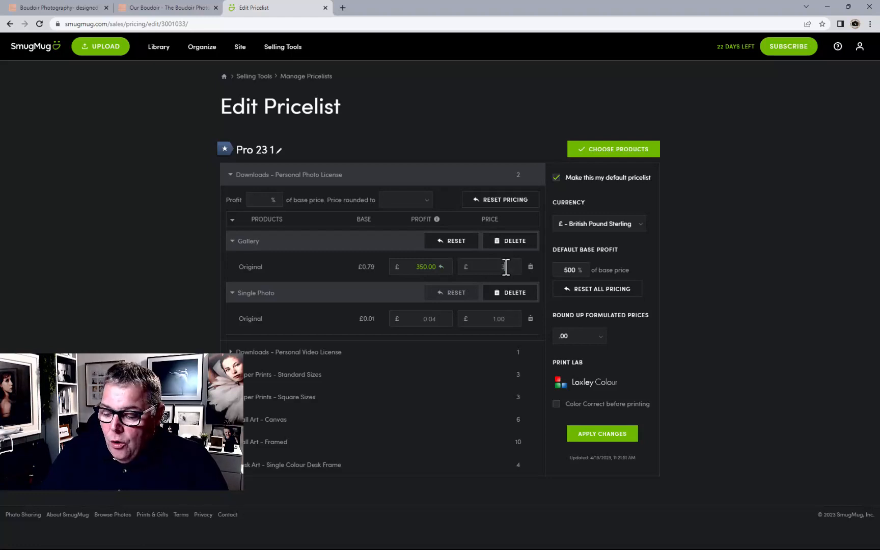
pyautogui.write('50.00')
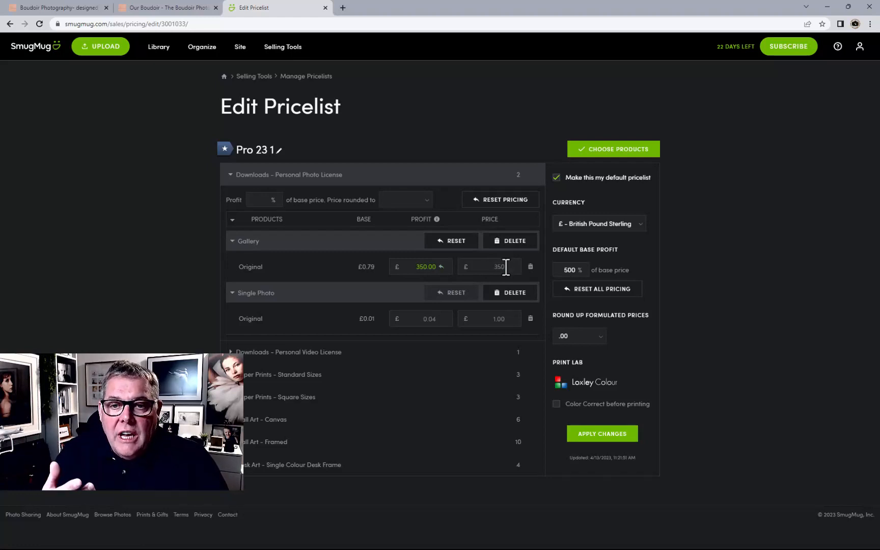
# Set the Single Photo download's Original price to £35.00
pyautogui.doubleClick(498, 319)
pyautogui.write('35')
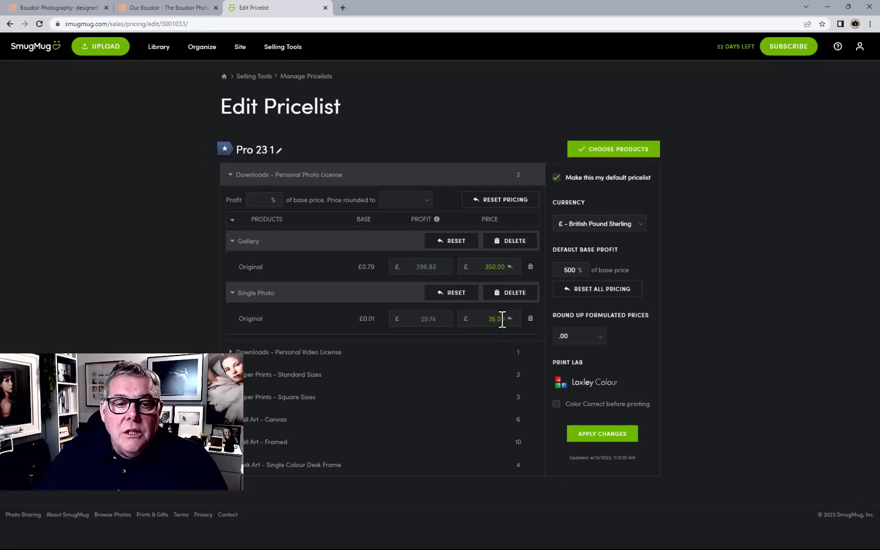
# Expand the Downloads - Personal Video License group and set the FullHD up to 1920x1080 price to £150.00
pyautogui.click(481, 353)
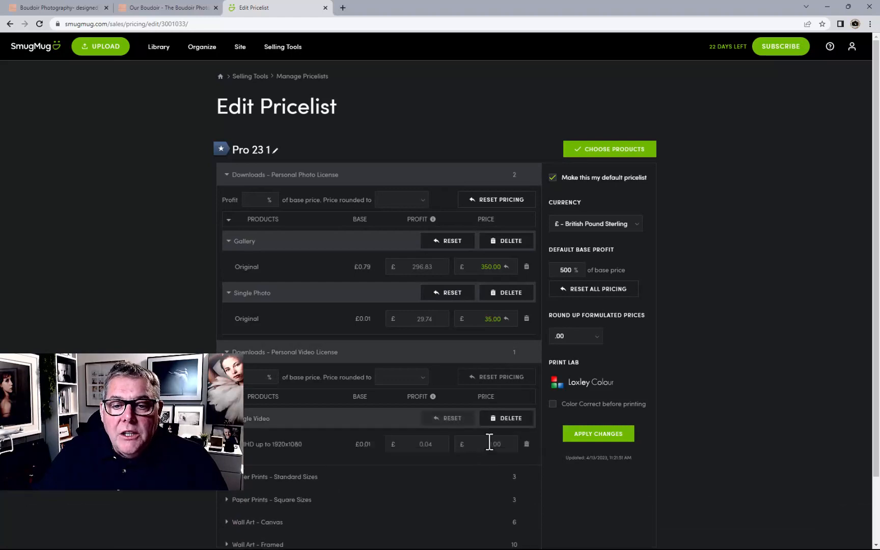
pyautogui.click(489, 440)
pyautogui.write('150')
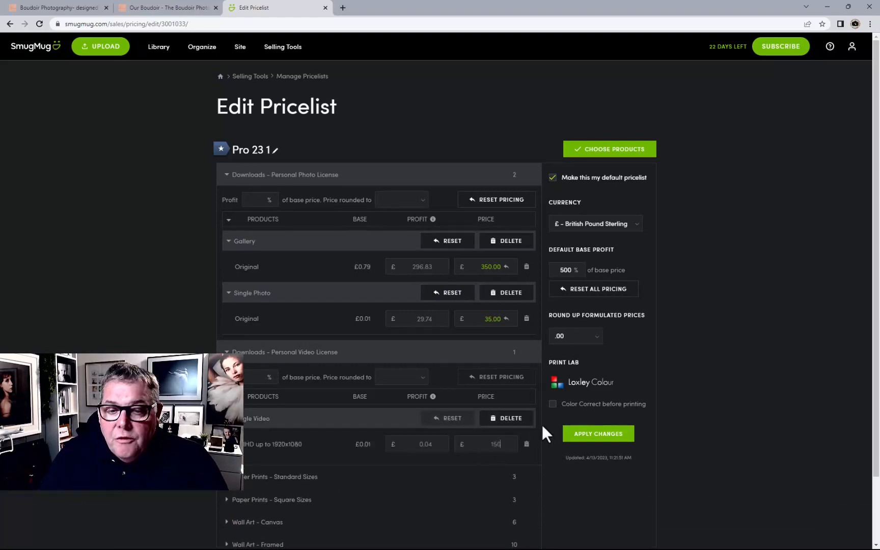
pyautogui.click(542, 424)
# Expand Paper Prints - Standard Sizes and its product rows, and set the 6" x 4" Lustre price to £35.00
pyautogui.scroll(-2, 417, 432)
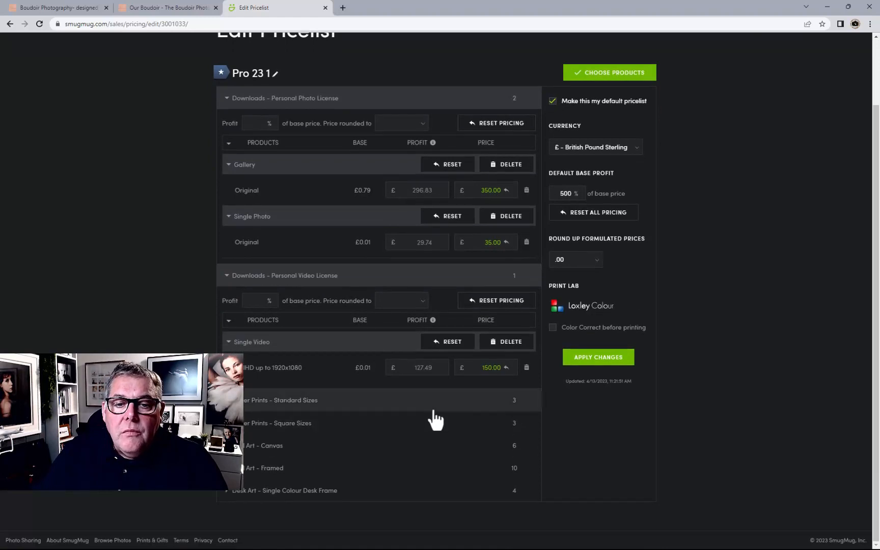
pyautogui.click(427, 410)
pyautogui.scroll(-3, 428, 417)
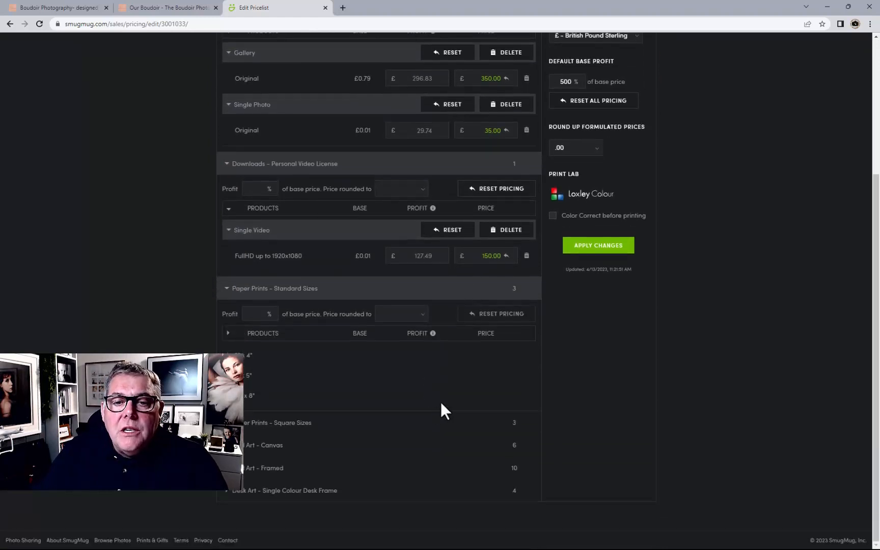
pyautogui.click(486, 336)
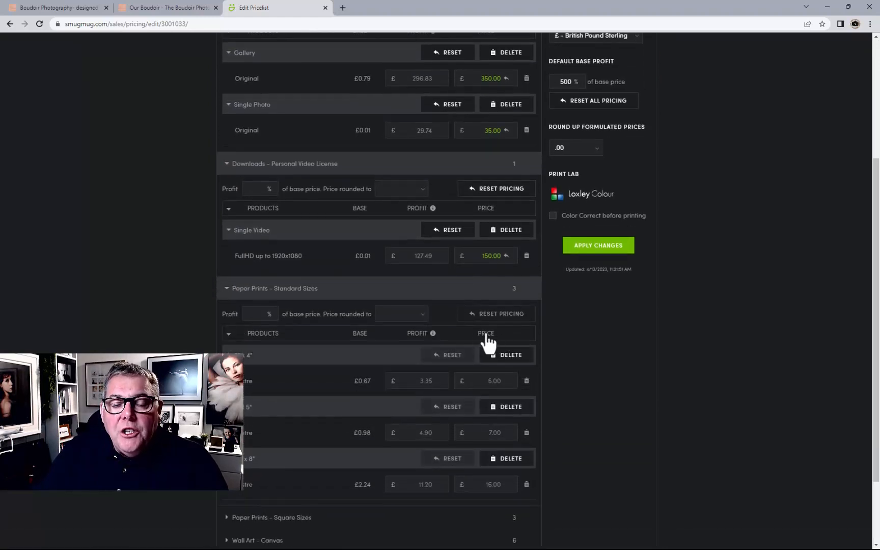
pyautogui.click(484, 335)
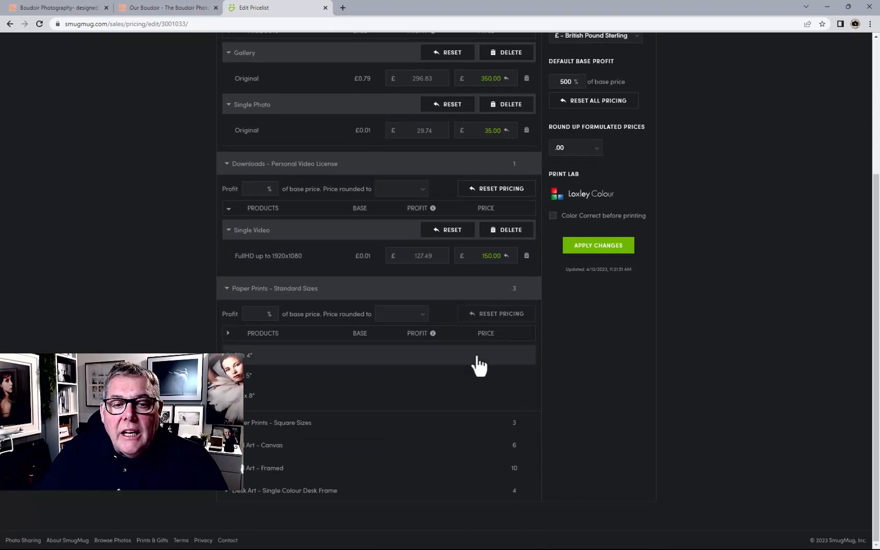
pyautogui.click(478, 365)
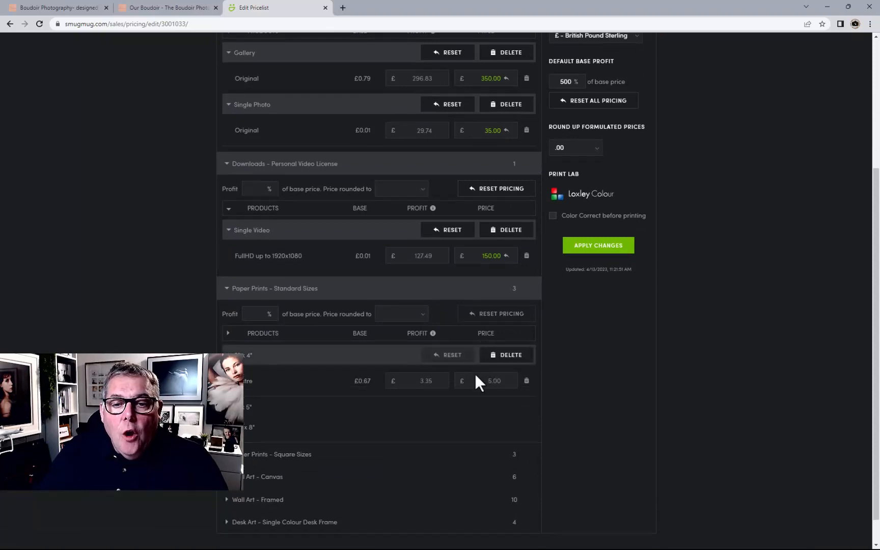
pyautogui.doubleClick(491, 380)
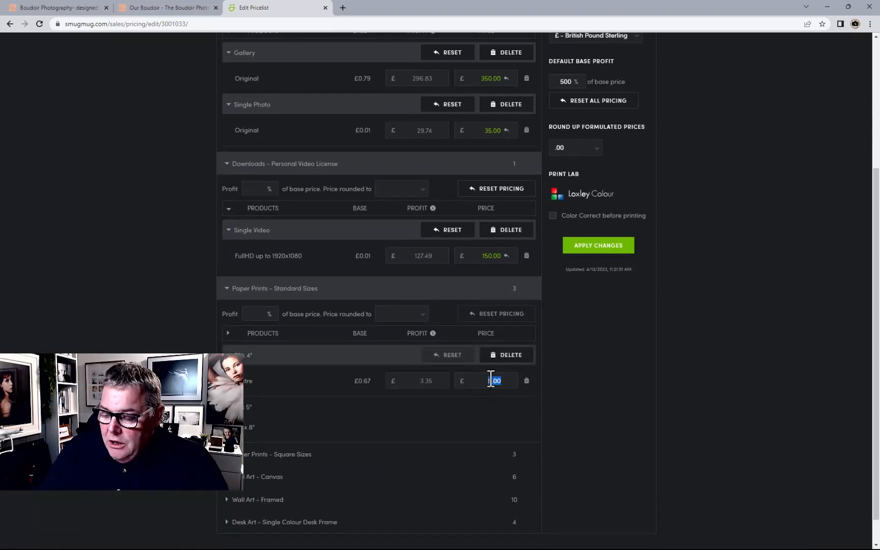
pyautogui.write('3')
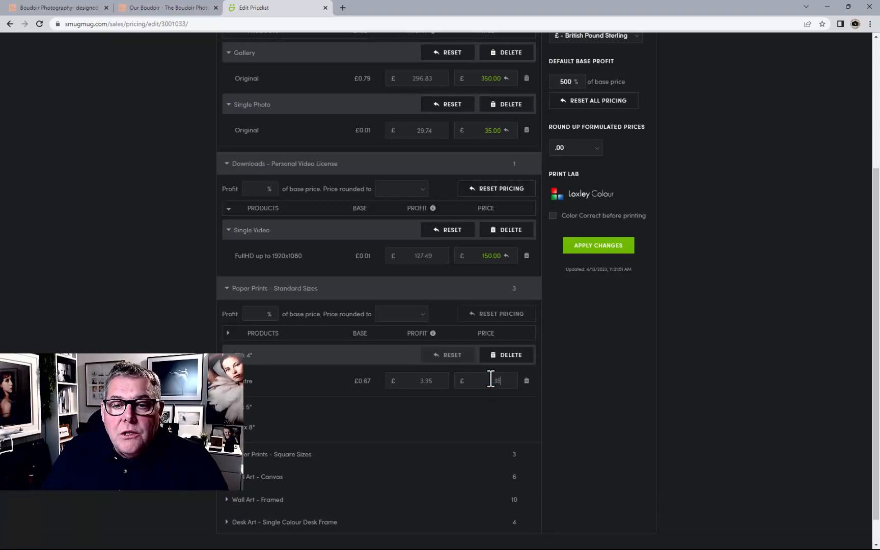
pyautogui.write('5')
# Set the 7" x 5" Lustre price to £45.00 and the 10" x 8" Lustre price to £55.00
pyautogui.click(505, 411)
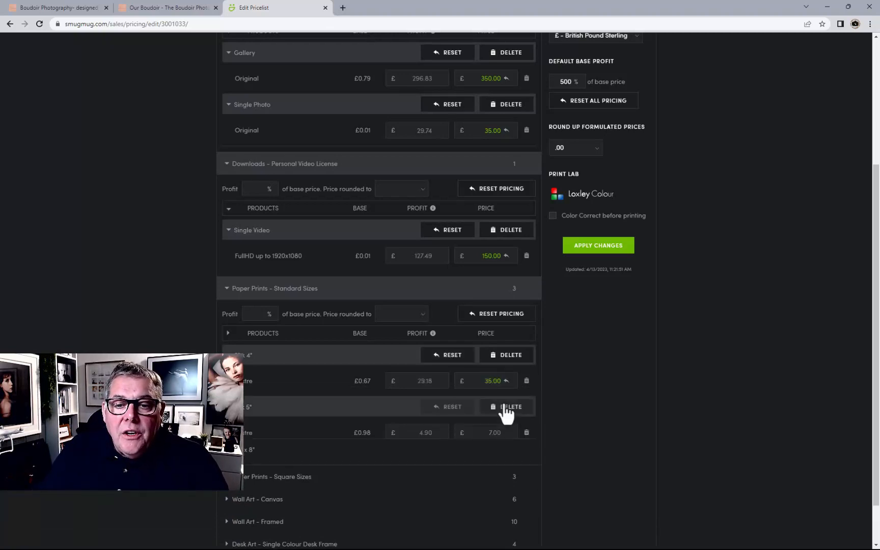
pyautogui.doubleClick(491, 432)
pyautogui.write('45')
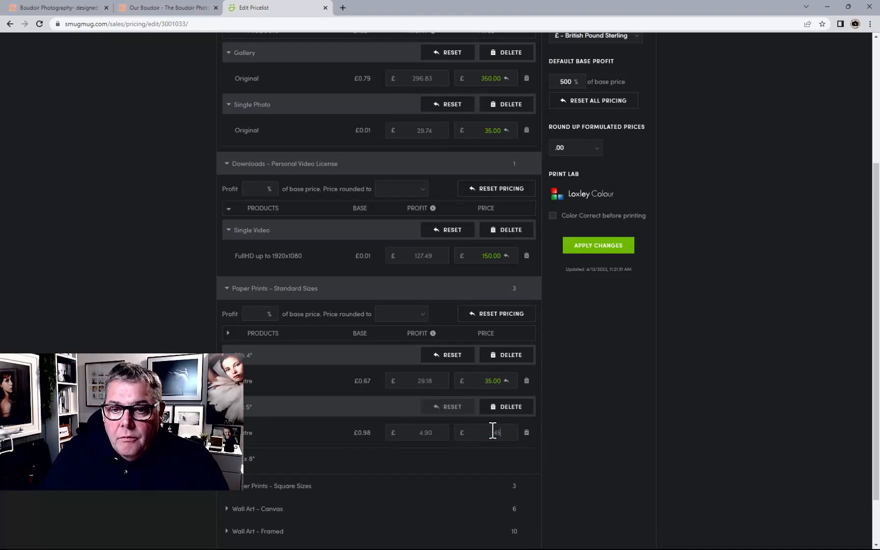
pyautogui.click(482, 461)
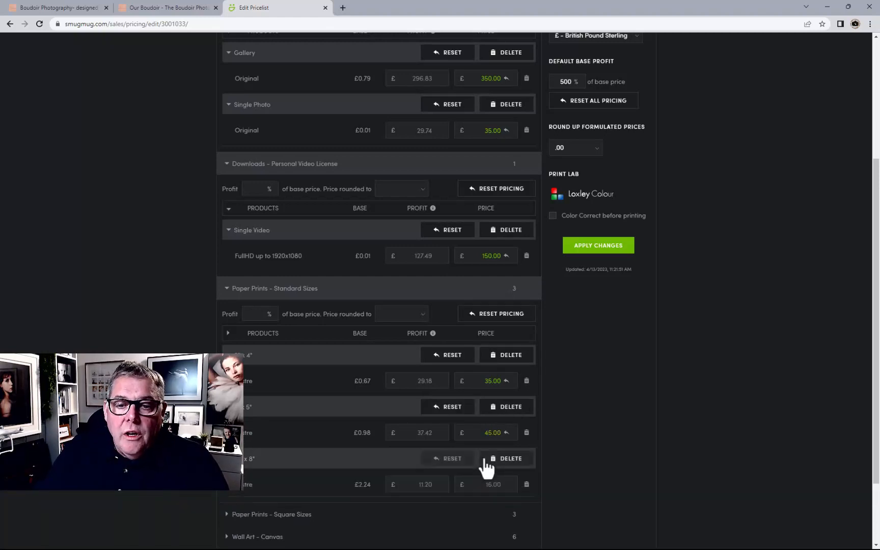
pyautogui.doubleClick(493, 485)
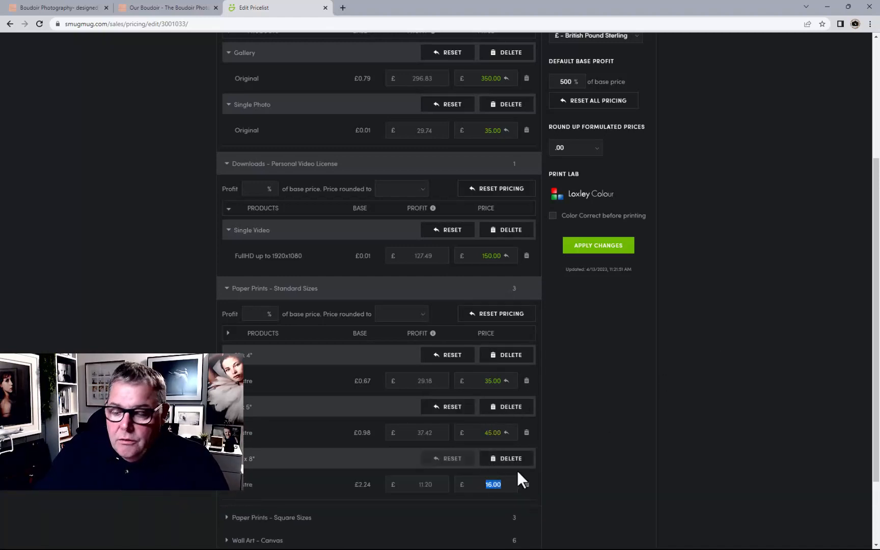
pyautogui.write('55')
pyautogui.press('Return')
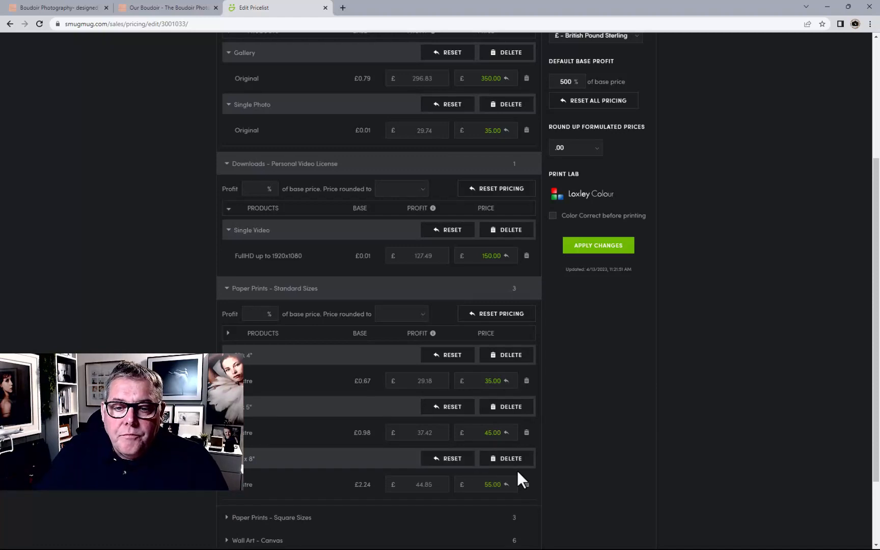
# Expand Paper Prints - Square Sizes and its product rows, and set the 5" x 5" Lustre price to £35.00
pyautogui.scroll(-2, 517, 470)
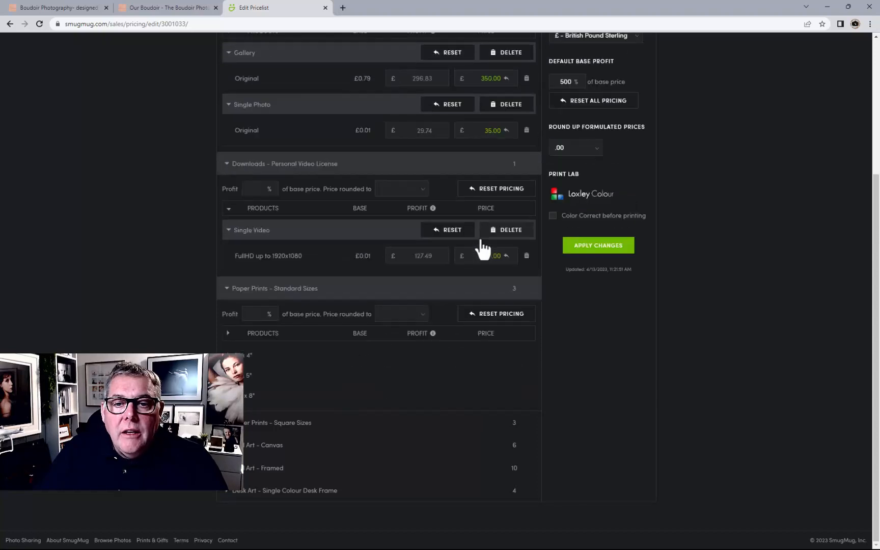
pyautogui.click(481, 340)
pyautogui.scroll(-2, 482, 337)
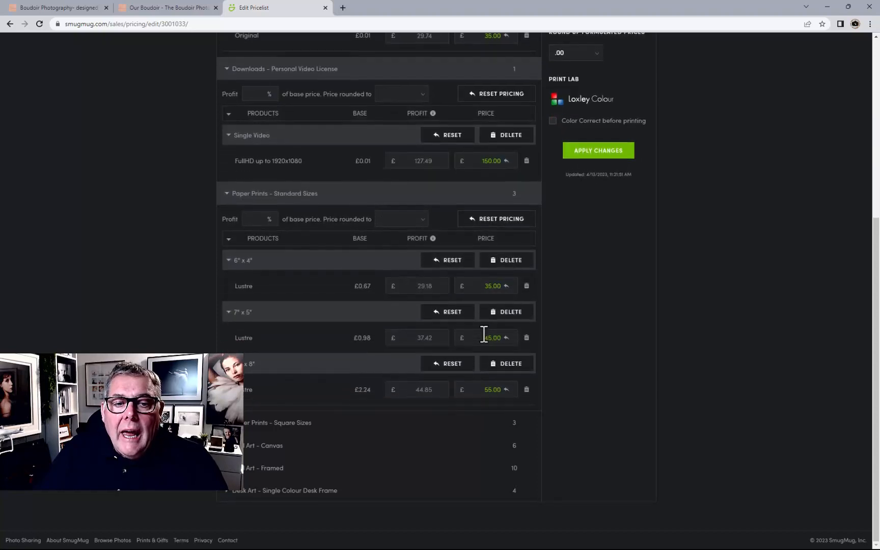
pyautogui.click(480, 238)
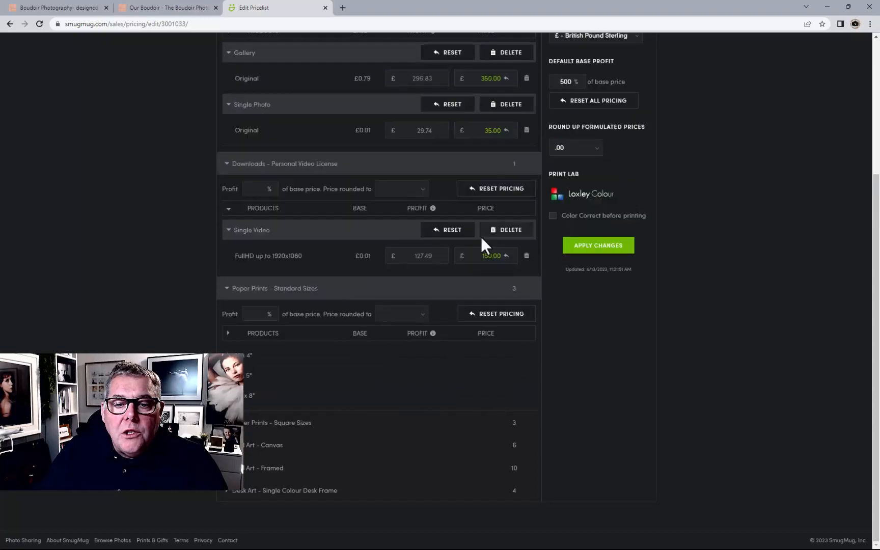
pyautogui.click(478, 432)
pyautogui.scroll(-2, 479, 433)
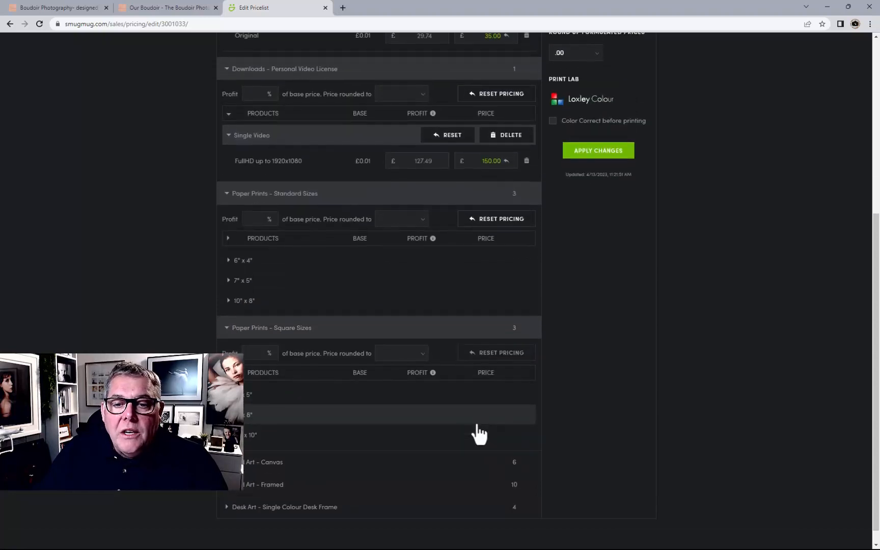
pyautogui.click(486, 377)
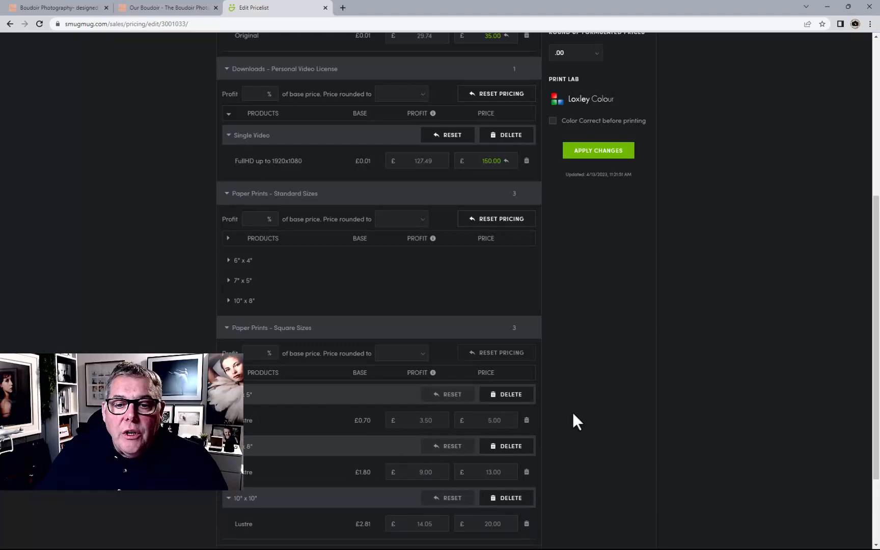
pyautogui.write('35')
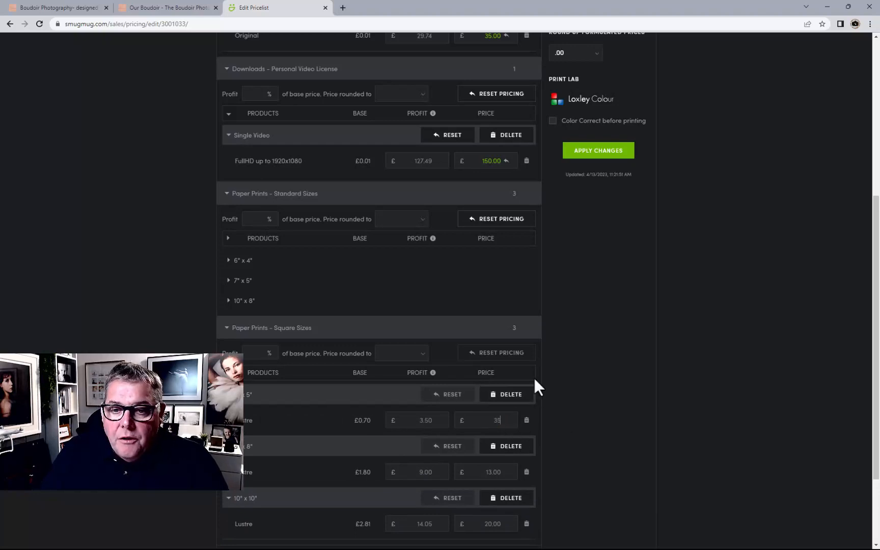
# Set the 8" x 8" Lustre price to £45.00 and the 10" x 10" Lustre price to £55.00
pyautogui.click(490, 471)
pyautogui.write('45')
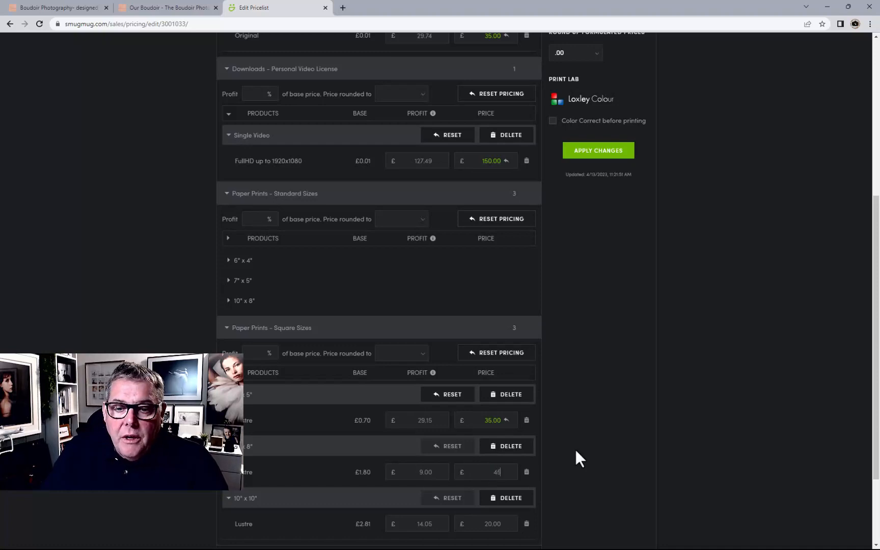
pyautogui.press('Return')
pyautogui.click(488, 522)
pyautogui.write('55')
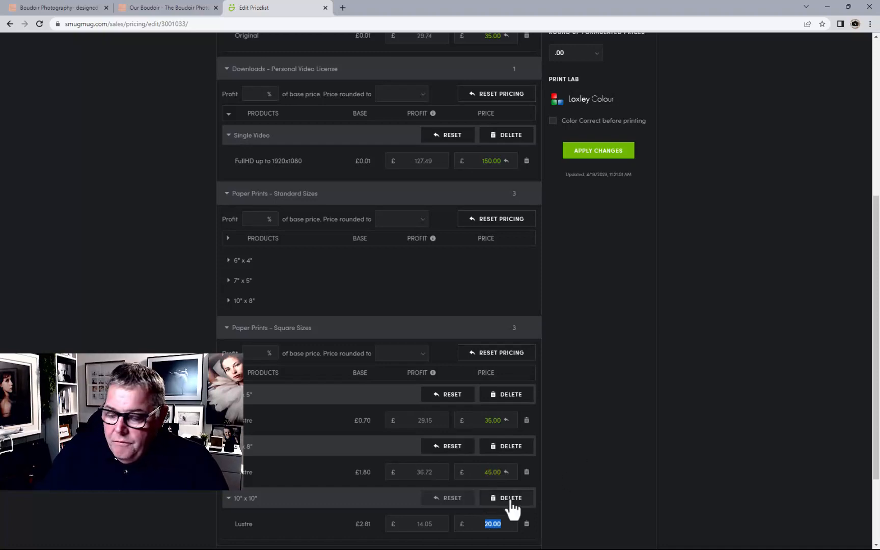
pyautogui.press('Return')
# Expand Wall Art - Canvas and its product rows, and set the 20" x 20" Fine Art Wrapped profit to £175.00
pyautogui.scroll(-3, 485, 481)
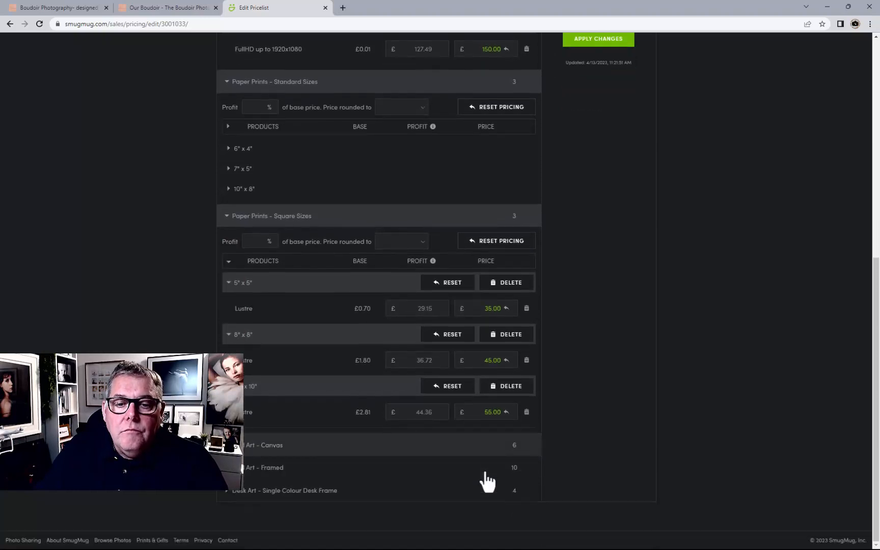
pyautogui.click(438, 451)
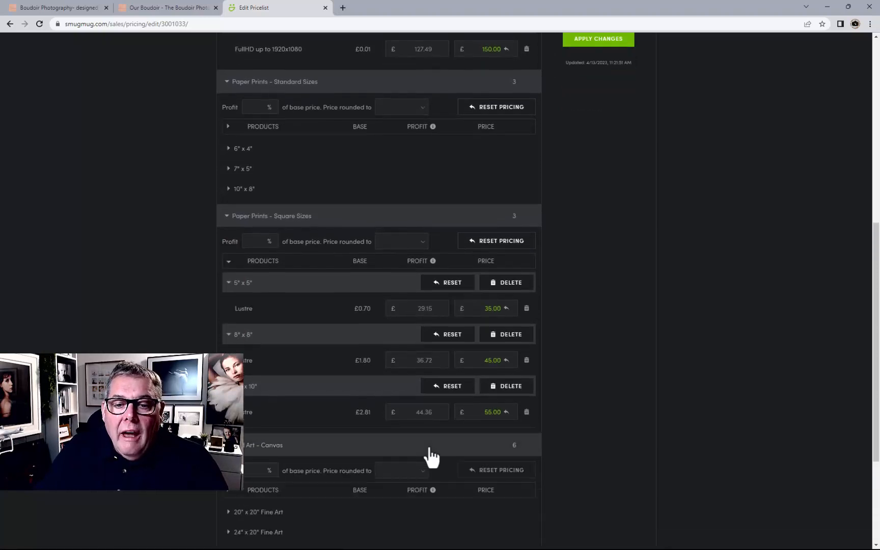
pyautogui.scroll(-3, 440, 452)
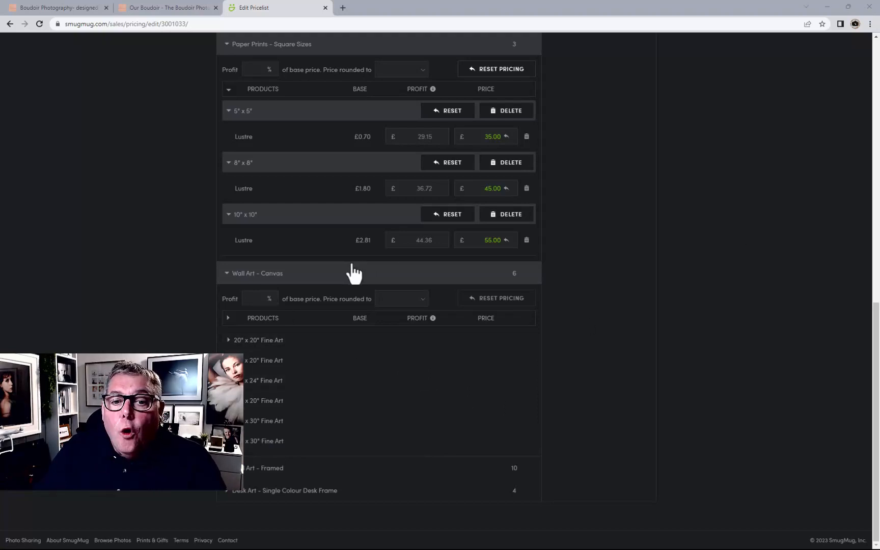
pyautogui.click(484, 320)
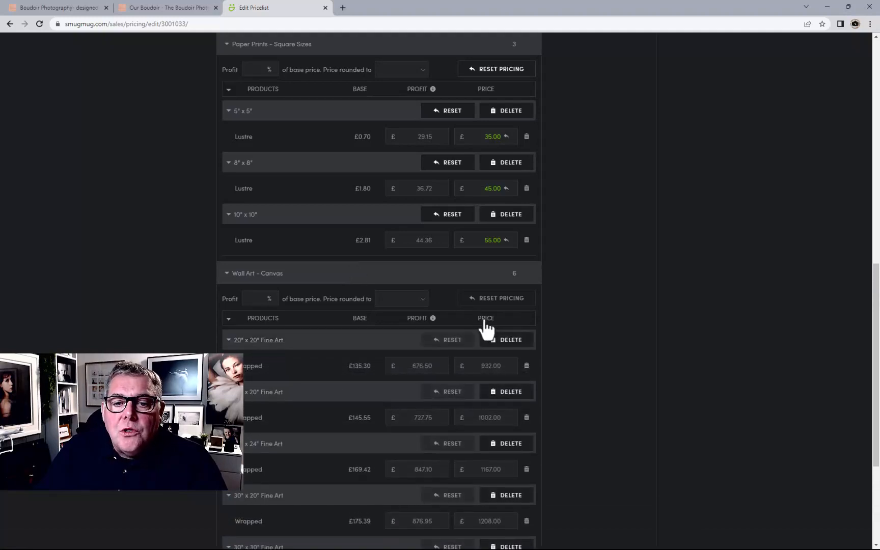
pyautogui.scroll(-2, 484, 320)
pyautogui.scroll(-2, 486, 329)
pyautogui.scroll(1, 487, 327)
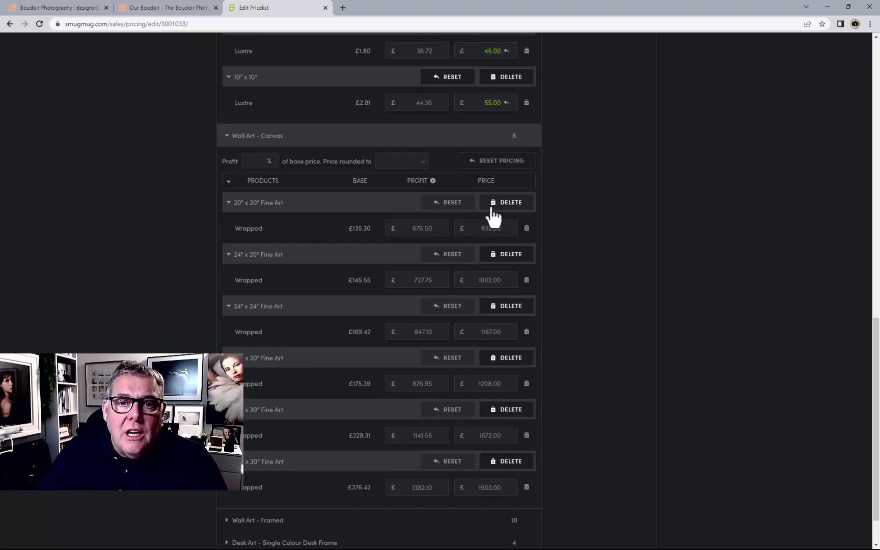
pyautogui.doubleClick(421, 230)
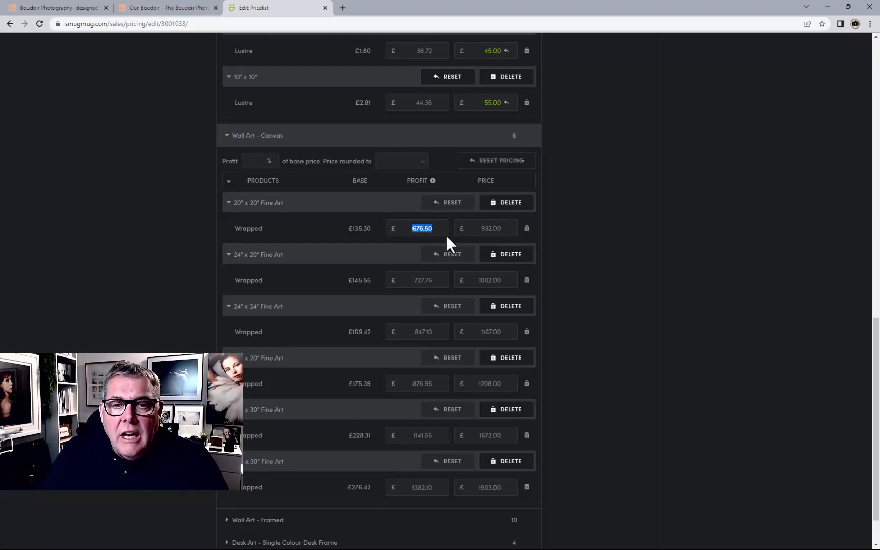
pyautogui.press('BackSpace')
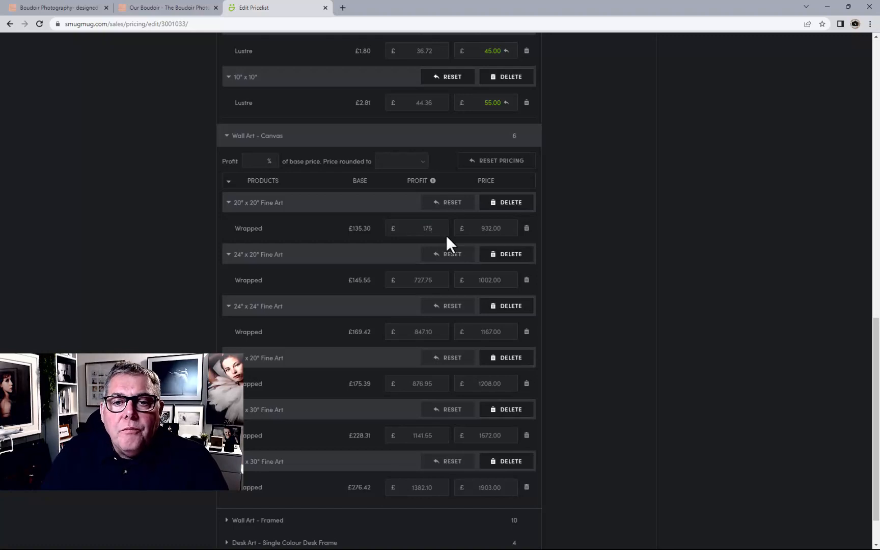
pyautogui.press('Return')
# Set the Wrapped profit for the 24" x 20" and 24" x 24" Fine Art canvases to £175.00
pyautogui.doubleClick(425, 279)
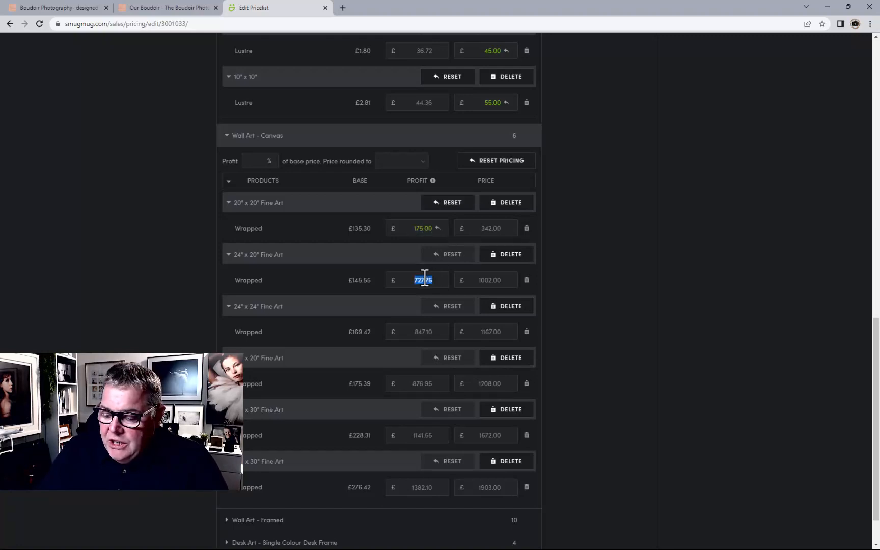
pyautogui.press('BackSpace')
pyautogui.write('175')
pyautogui.press('Return')
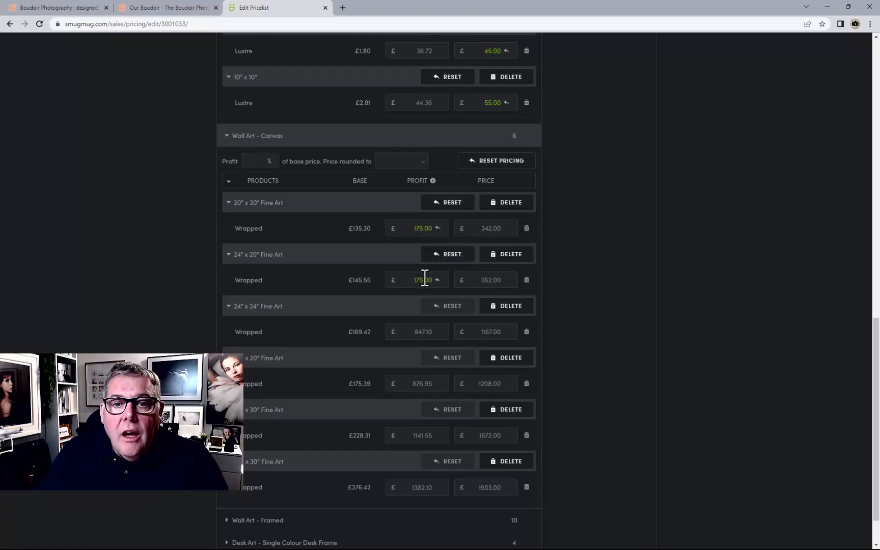
pyautogui.doubleClick(432, 330)
pyautogui.press('BackSpace')
pyautogui.write('175')
pyautogui.press('Return')
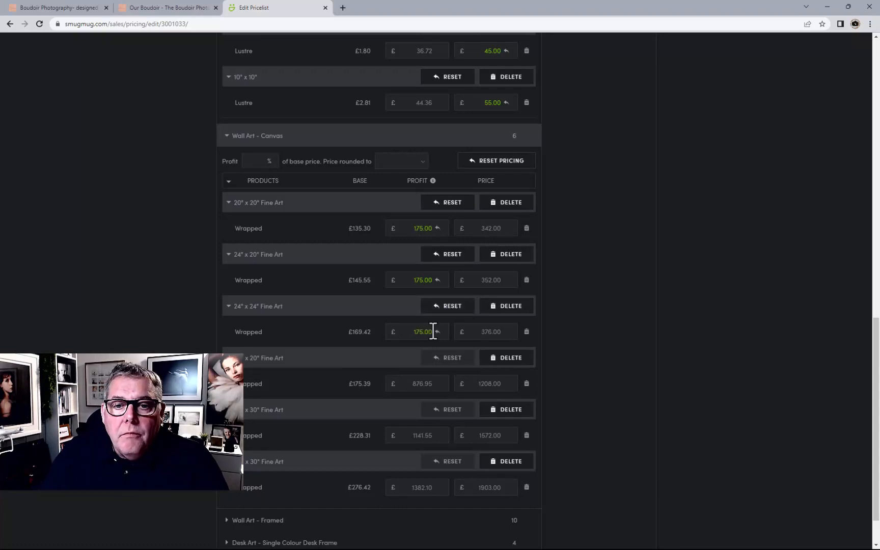
# Set the Wrapped profit for the 30" x 20" and 30" x 30" Fine Art canvases to £175.00
pyautogui.doubleClick(429, 383)
pyautogui.press('BackSpace')
pyautogui.write('17')
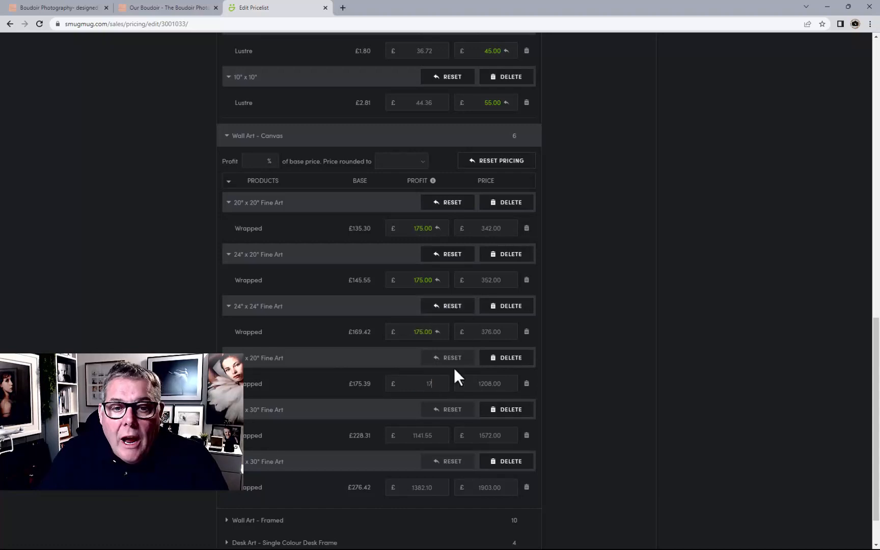
pyautogui.write('5')
pyautogui.press('Return')
pyautogui.doubleClick(431, 435)
pyautogui.press('BackSpace')
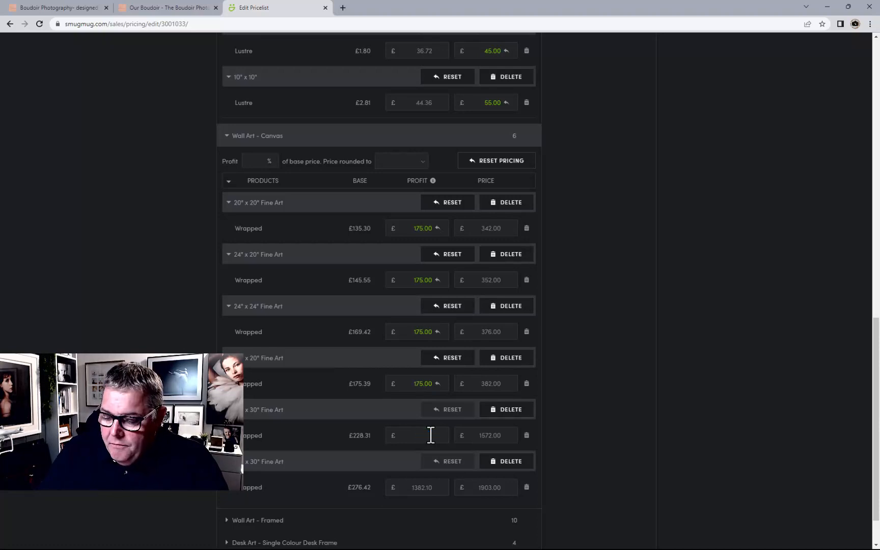
pyautogui.write('175')
pyautogui.press('Return')
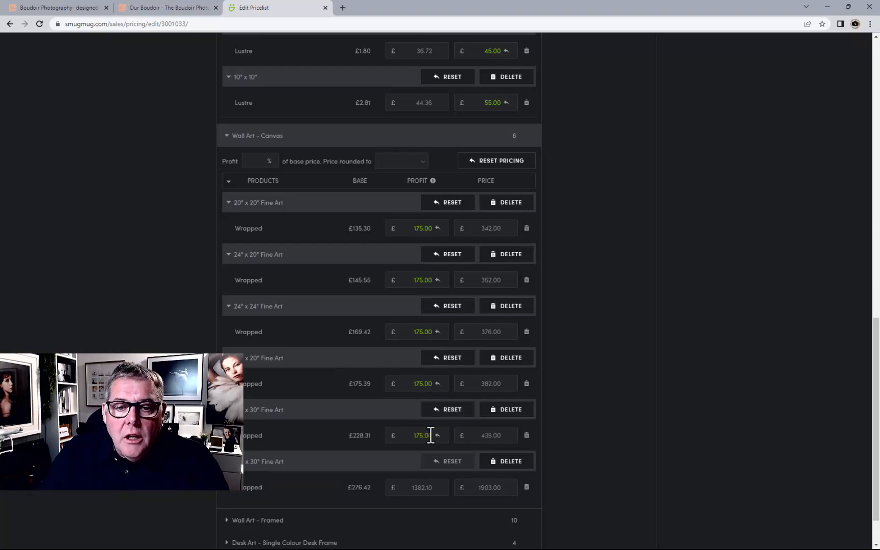
# Set the 40" x 30" Fine Art Wrapped profit to £175.00
pyautogui.doubleClick(420, 487)
pyautogui.press('BackSpace')
pyautogui.write('17')
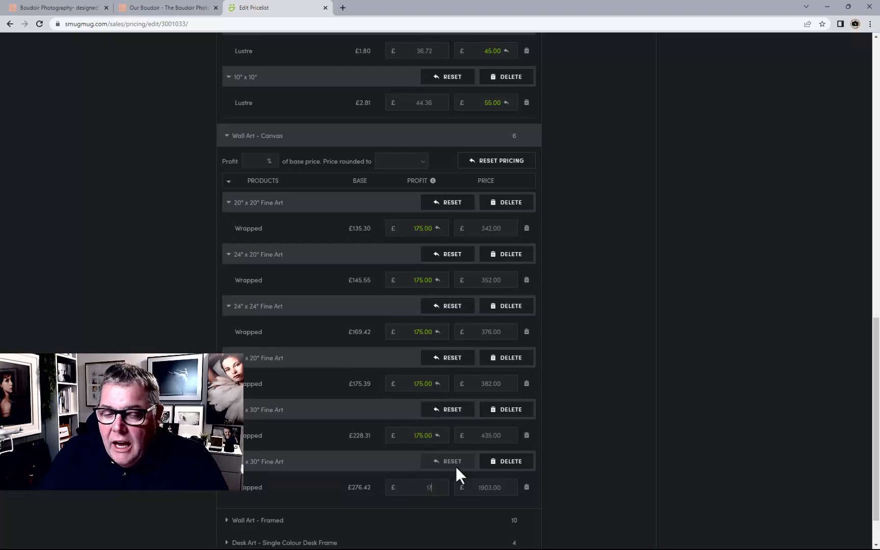
pyautogui.write('5')
pyautogui.press('Return')
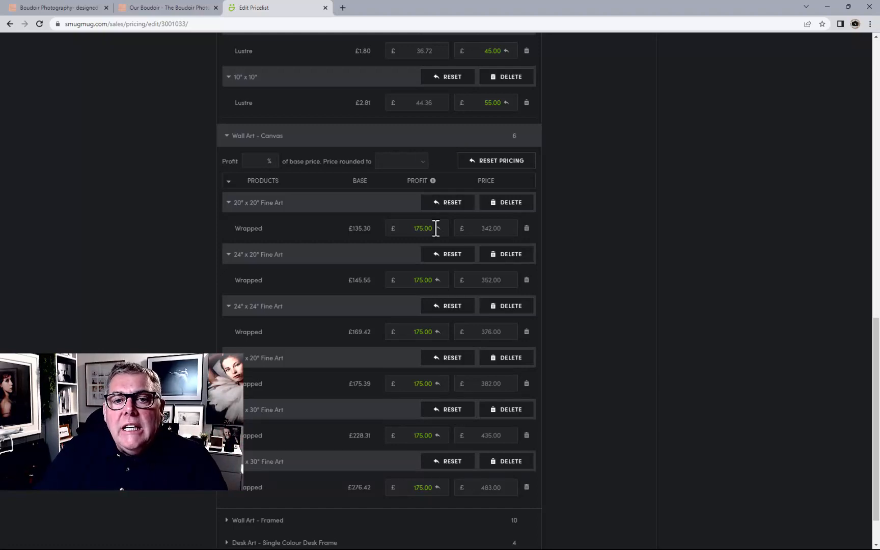
# Expand Wall Art - Framed and its product rows, and set the 16" x 16" Box Frame Black Box price to £450.00 and Wenge Box to £500.00
pyautogui.scroll(-1, 584, 312)
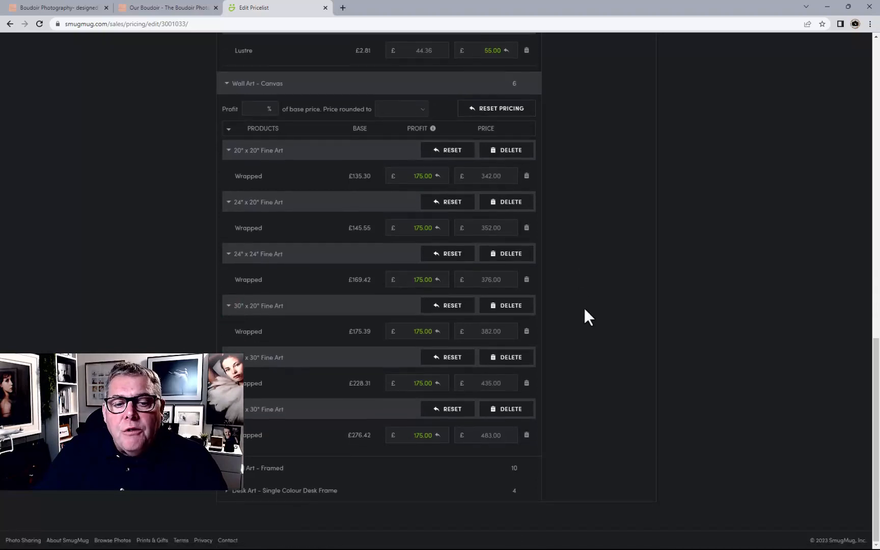
pyautogui.click(475, 469)
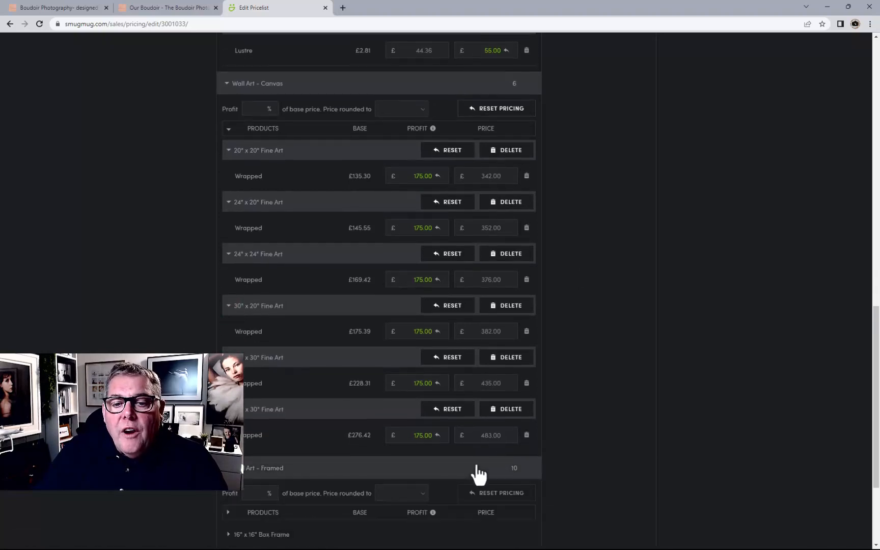
pyautogui.scroll(-2, 588, 251)
pyautogui.scroll(-1, 585, 244)
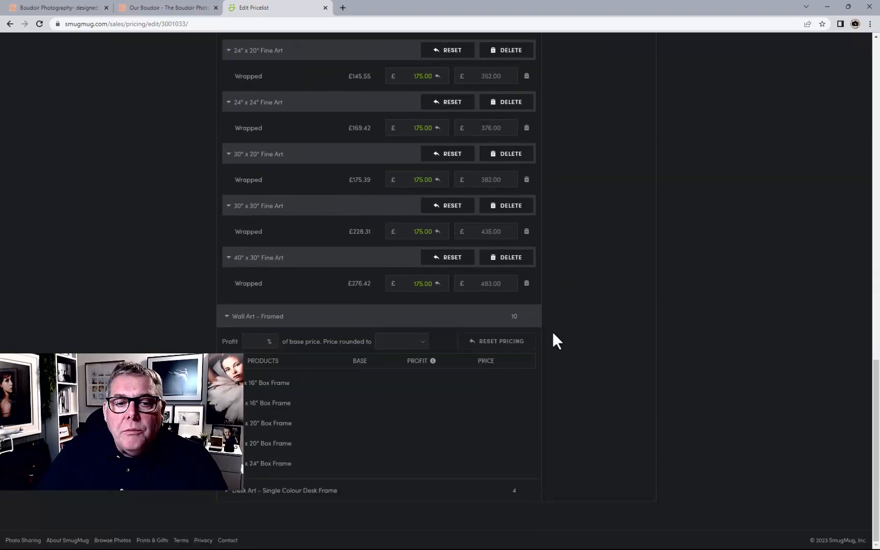
pyautogui.click(485, 362)
pyautogui.scroll(-5, 607, 249)
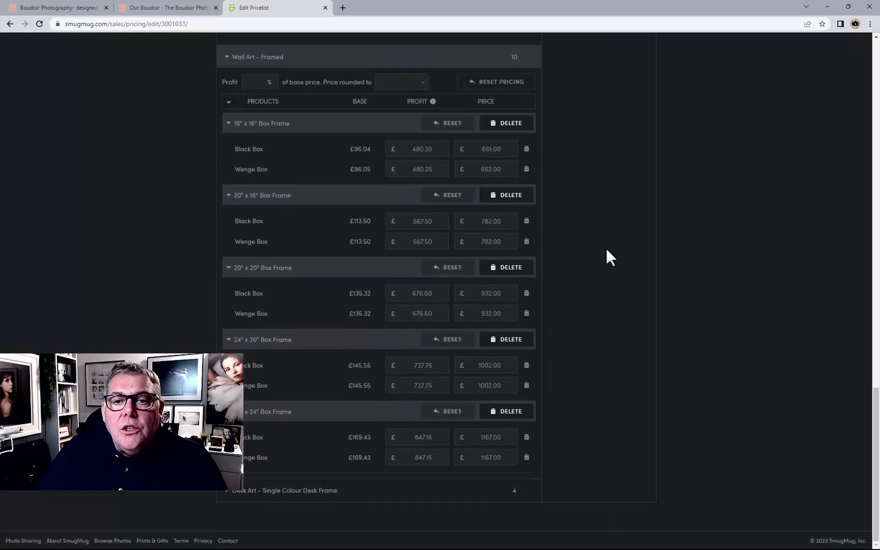
pyautogui.scroll(1, 606, 249)
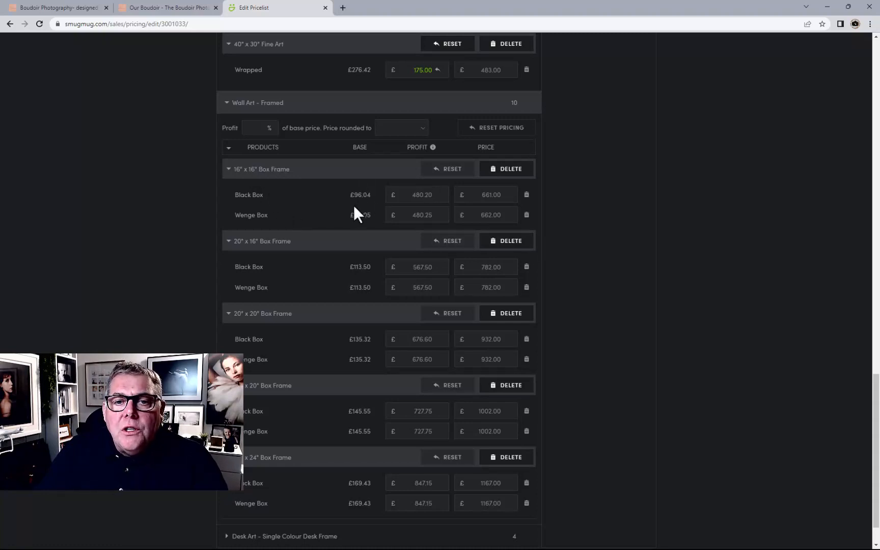
pyautogui.click(480, 197)
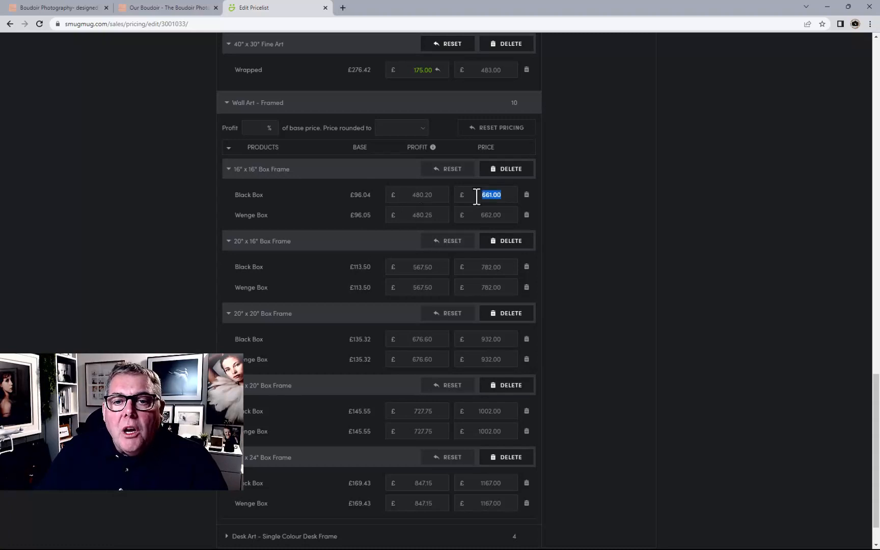
pyautogui.write('450')
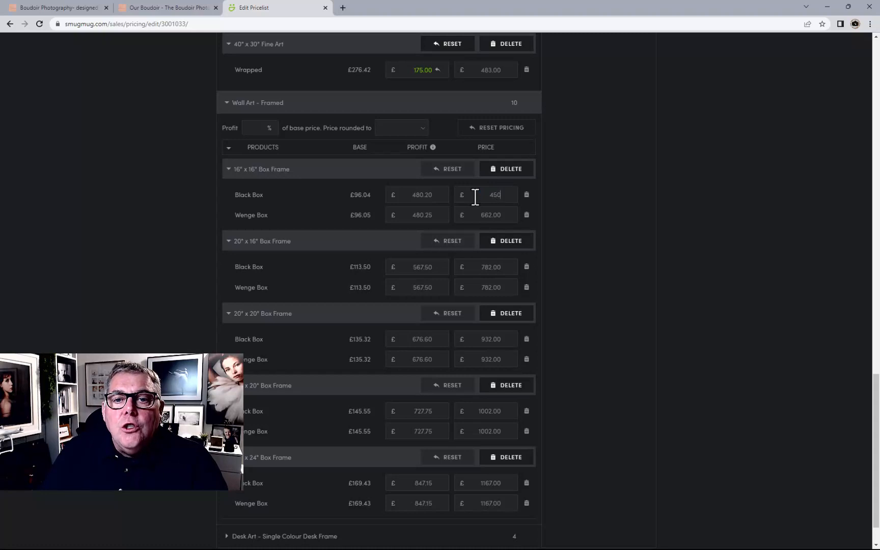
pyautogui.click(492, 214)
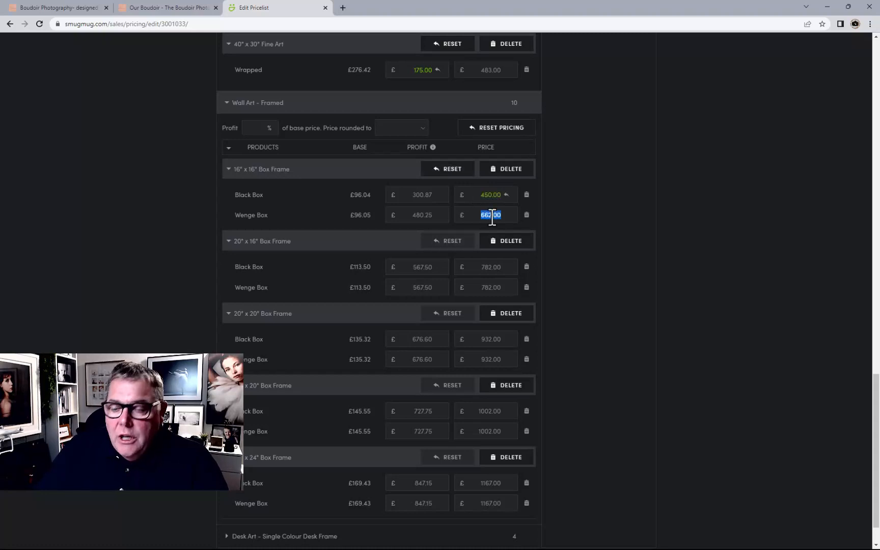
pyautogui.write('500')
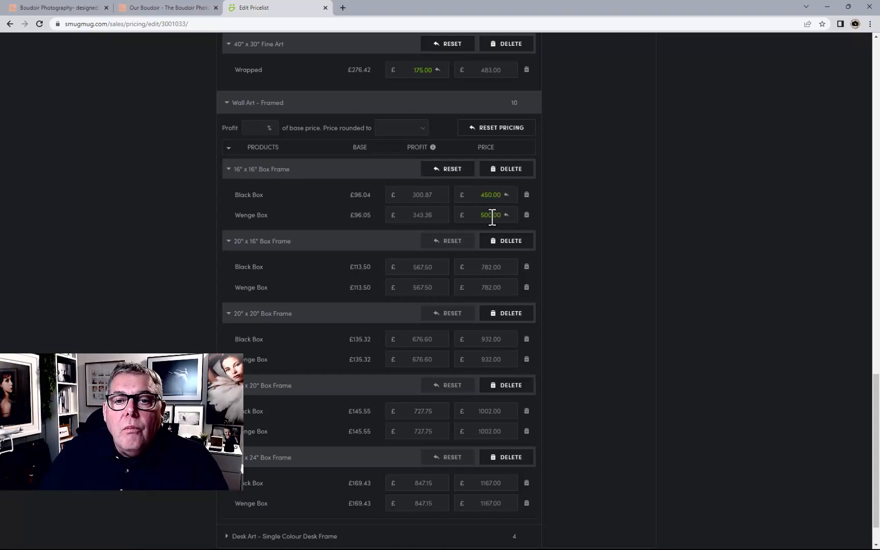
# Set the 20" x 16" Box Frame Black Box and Wenge Box prices to £500.00
pyautogui.click(491, 267)
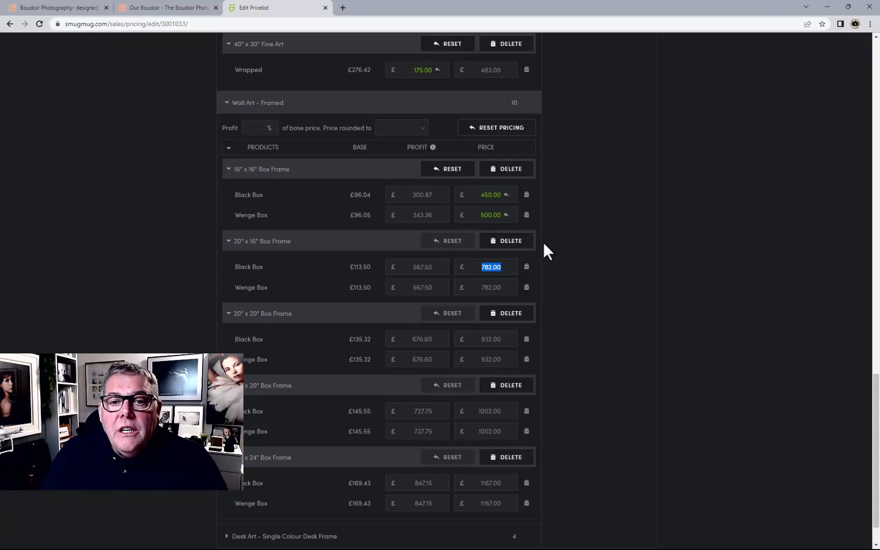
pyautogui.write('500.00')
pyautogui.press('Return')
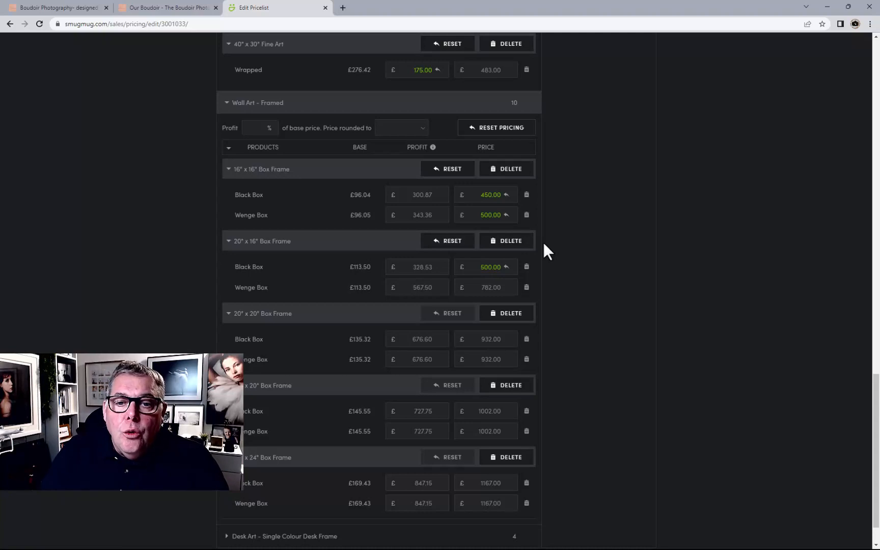
pyautogui.doubleClick(491, 287)
pyautogui.write('50')
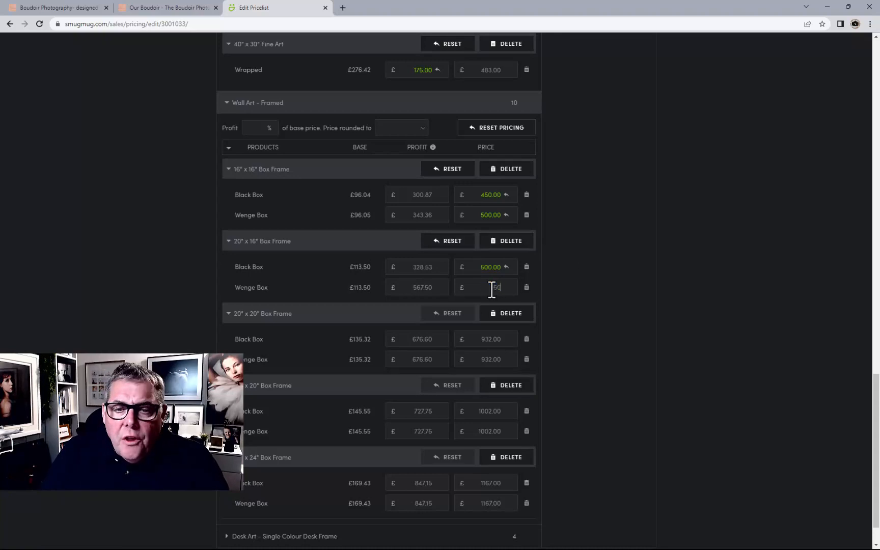
pyautogui.write('0.00')
pyautogui.press('Return')
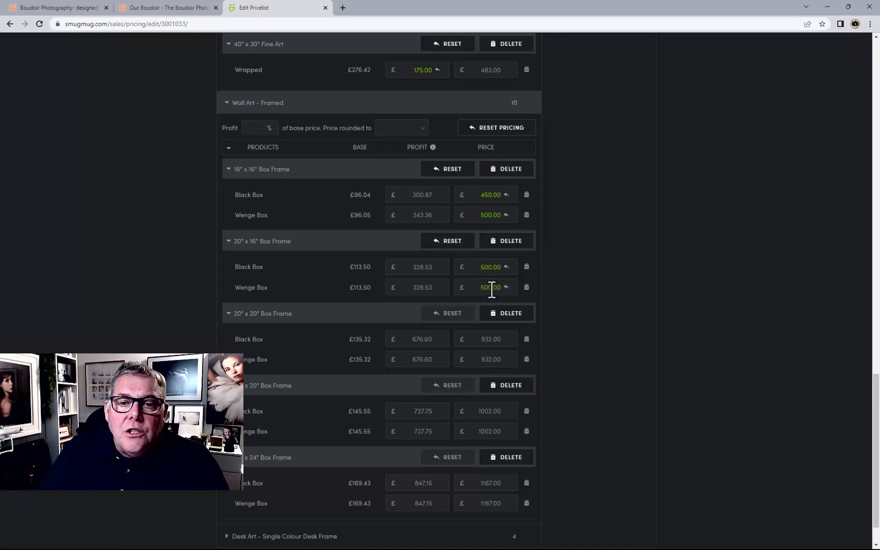
# Set the 20" x 20" Box Frame Black Box and Wenge Box prices to £550.00
pyautogui.doubleClick(484, 339)
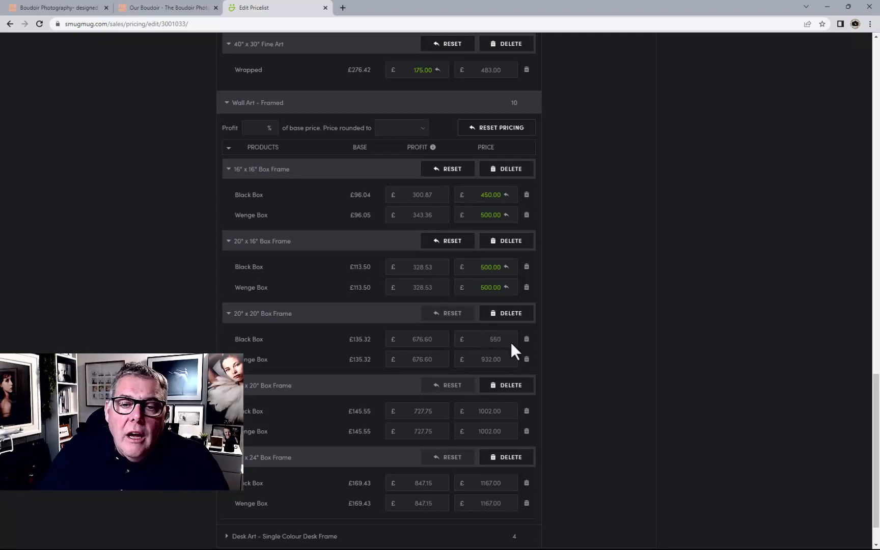
pyautogui.doubleClick(499, 359)
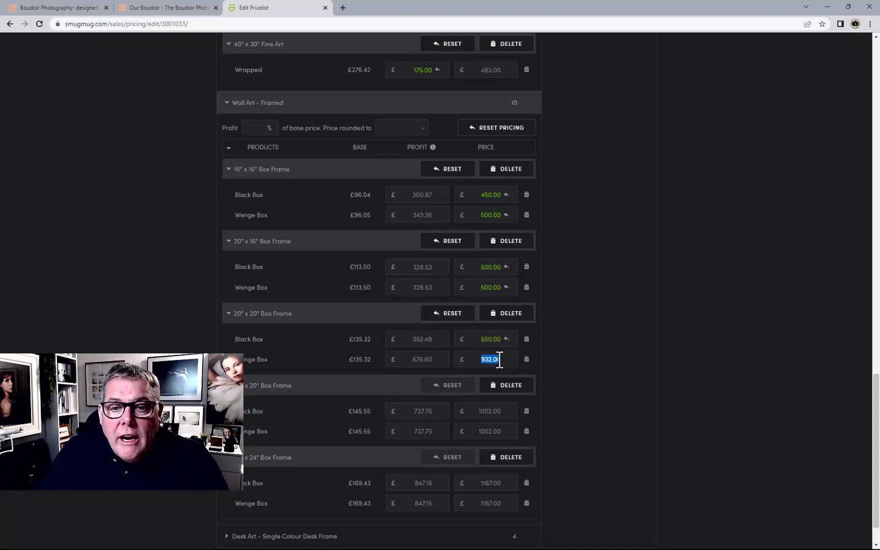
pyautogui.write('550.00')
pyautogui.press('Return')
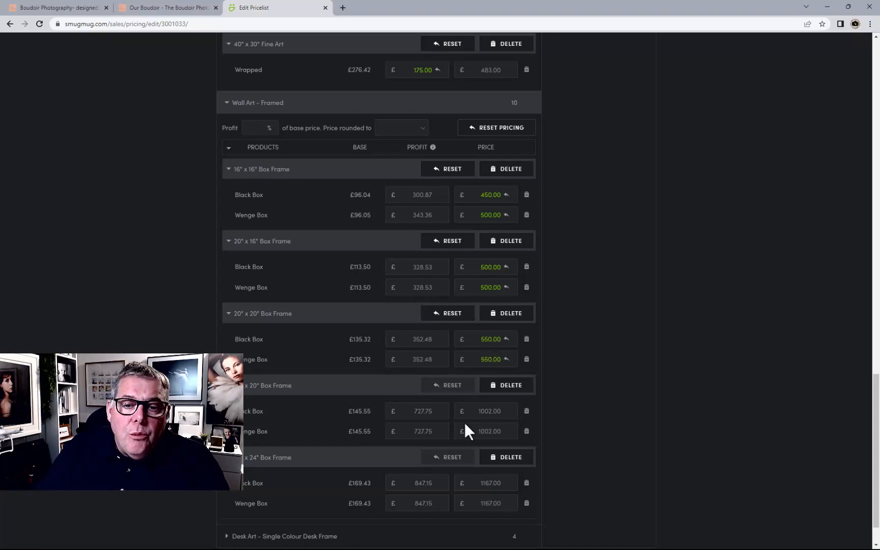
# Set the 24" x 20" Box Frame Black Box and Wenge Box prices to £600.00
pyautogui.doubleClick(488, 411)
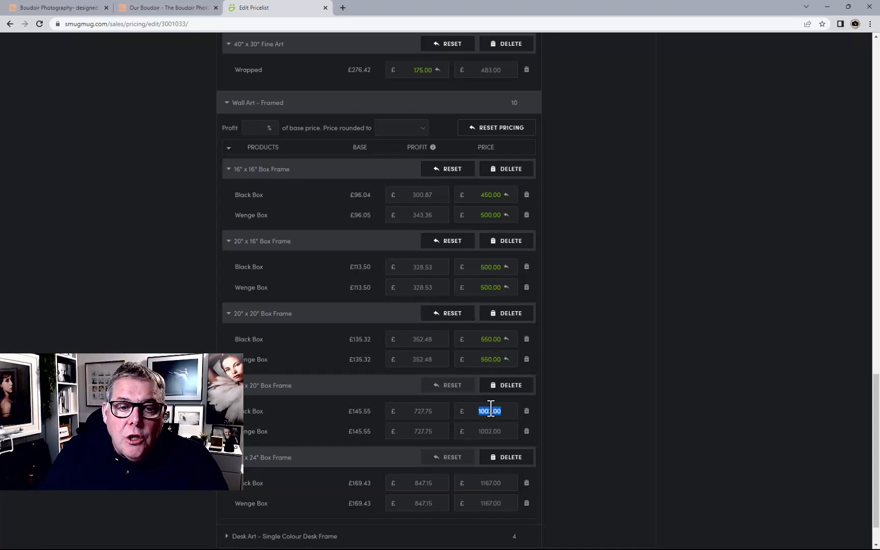
pyautogui.write('60')
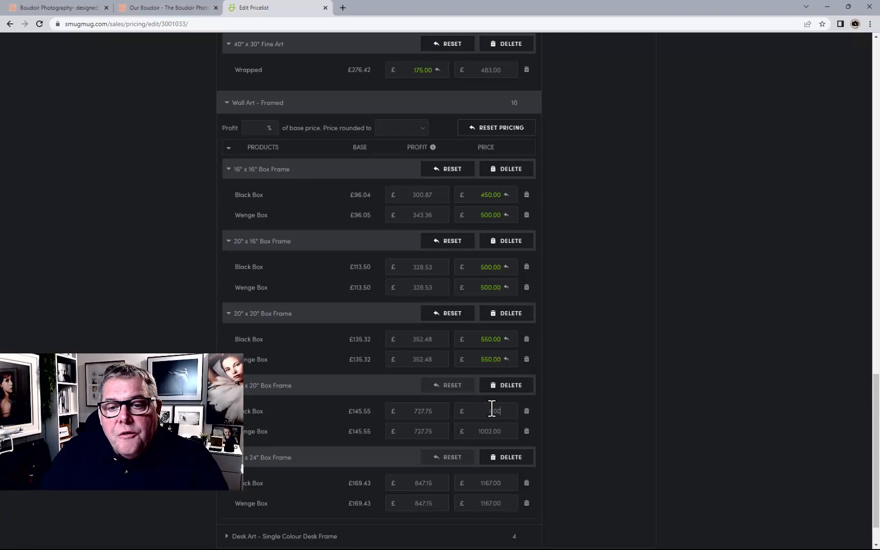
pyautogui.write('0')
pyautogui.doubleClick(489, 431)
pyautogui.write('600')
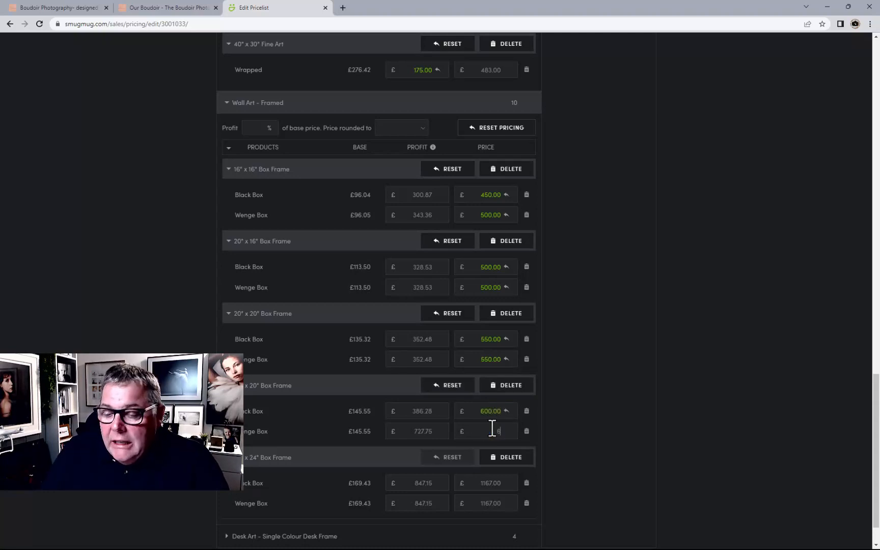
pyautogui.click(561, 387)
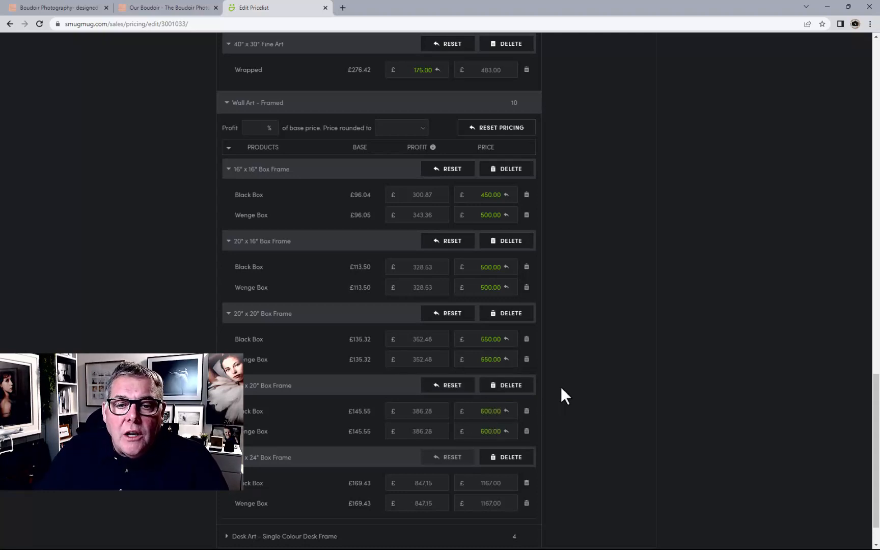
# Set the 24" x 24" Box Frame Black Box and Wenge Box prices to £650.00
pyautogui.scroll(-2, 566, 385)
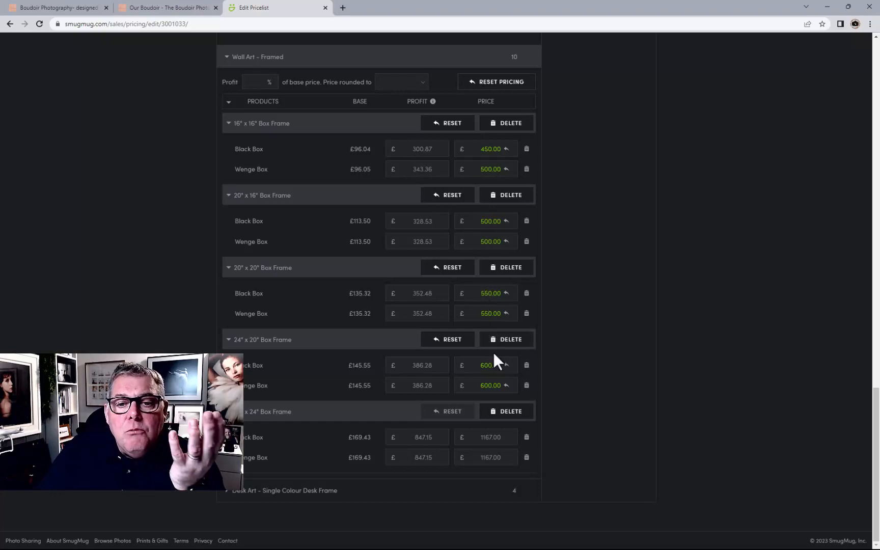
pyautogui.doubleClick(497, 437)
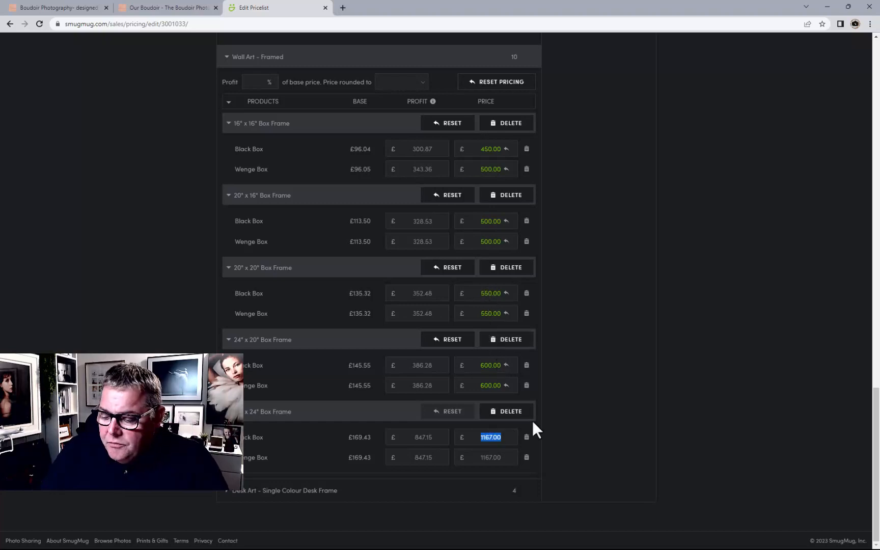
pyautogui.write('680')
pyautogui.press('Return')
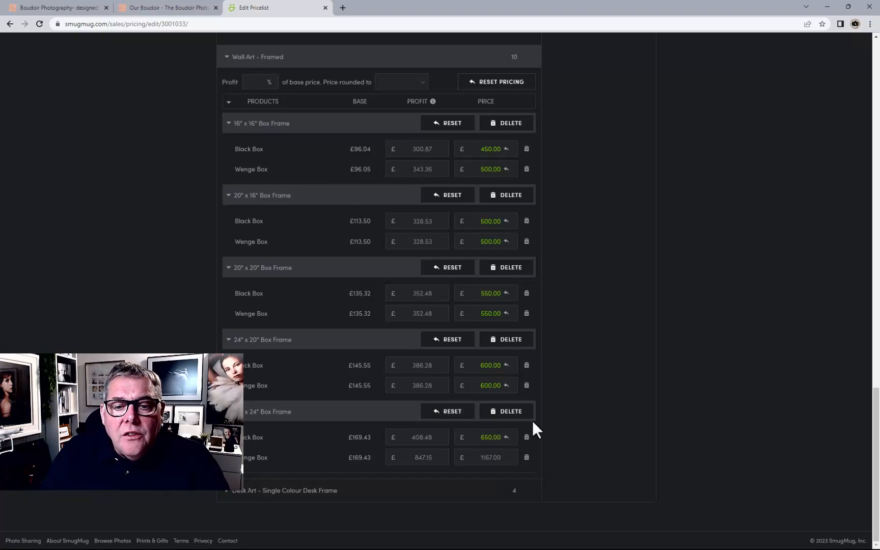
pyautogui.doubleClick(496, 457)
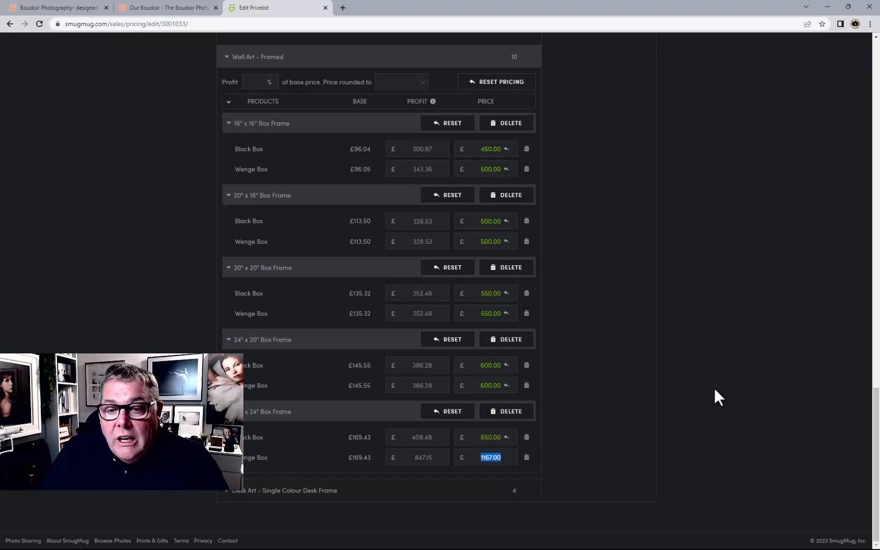
pyautogui.write('650')
pyautogui.press('Return')
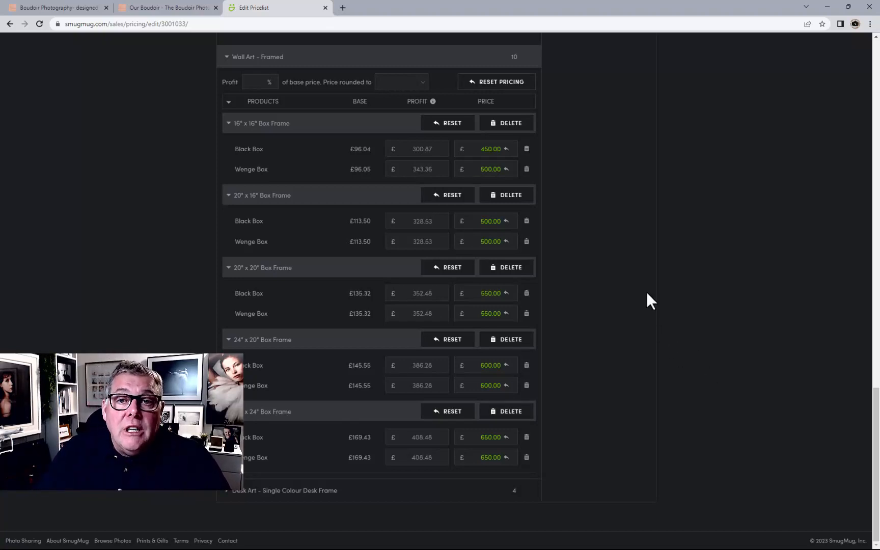
# Expand Desk Art - Single Colour Desk Frame and set both finishes of the smaller desk frame to £125.00
pyautogui.click(465, 495)
pyautogui.scroll(-2, 647, 293)
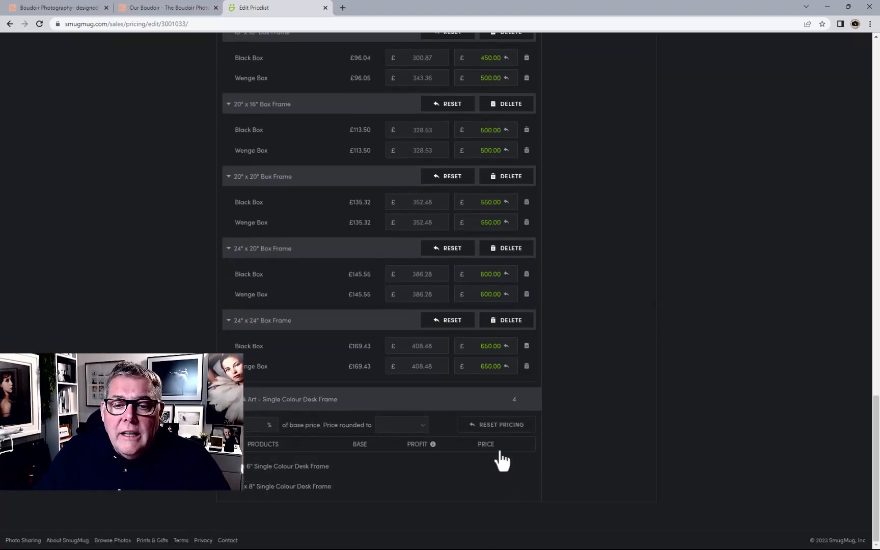
pyautogui.scroll(-2, 581, 318)
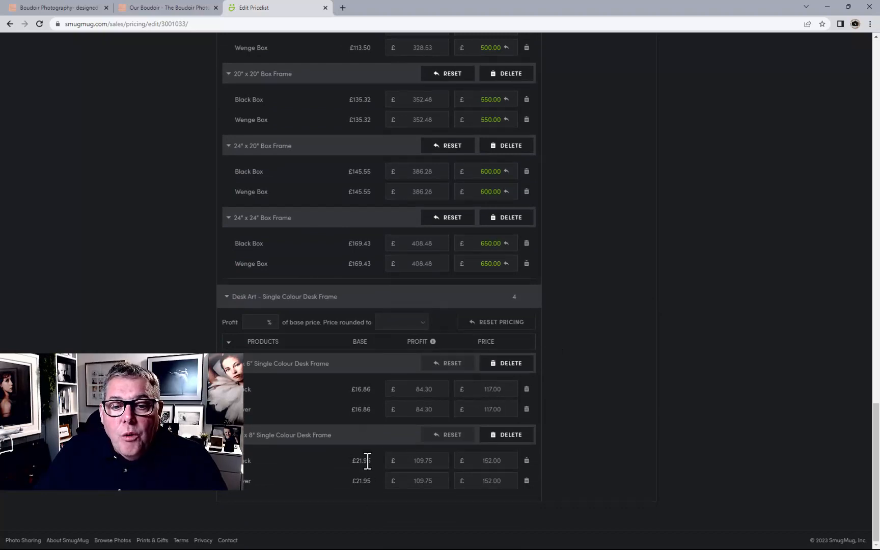
pyautogui.doubleClick(483, 389)
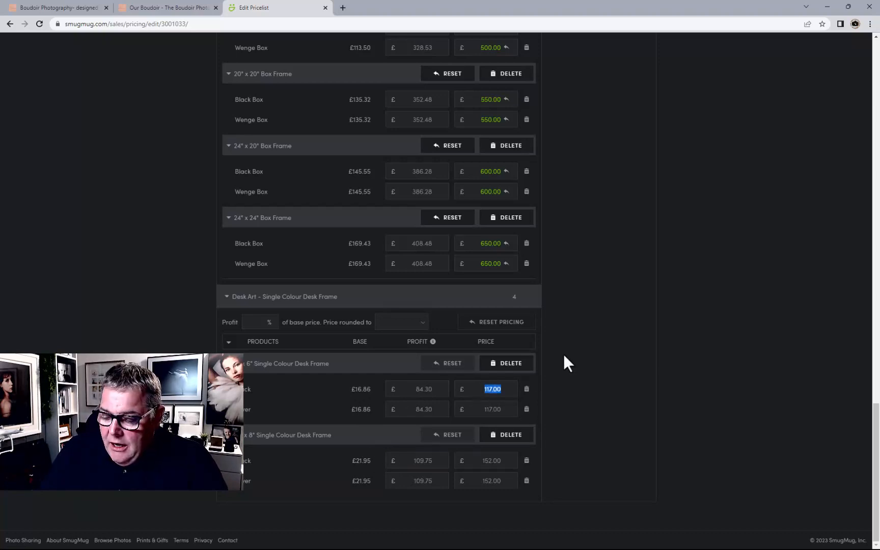
pyautogui.write('125')
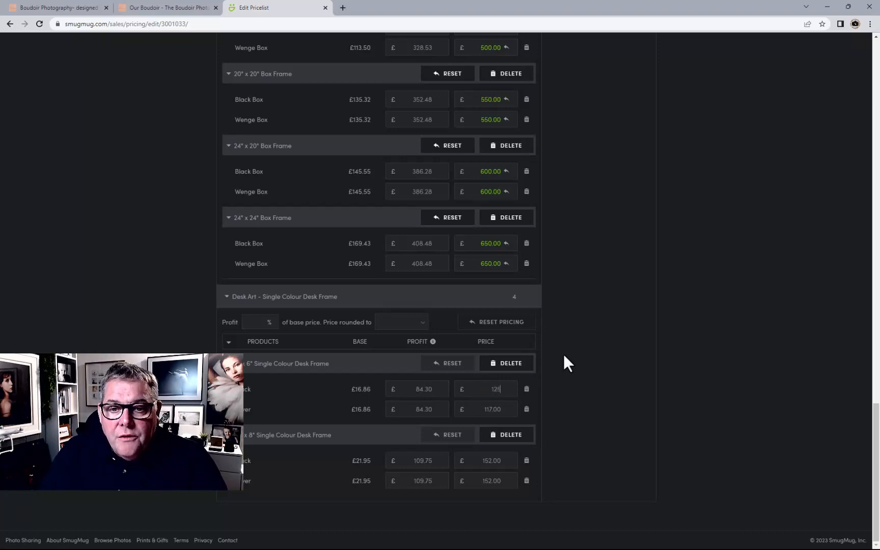
pyautogui.click(563, 363)
pyautogui.doubleClick(488, 409)
pyautogui.write('125')
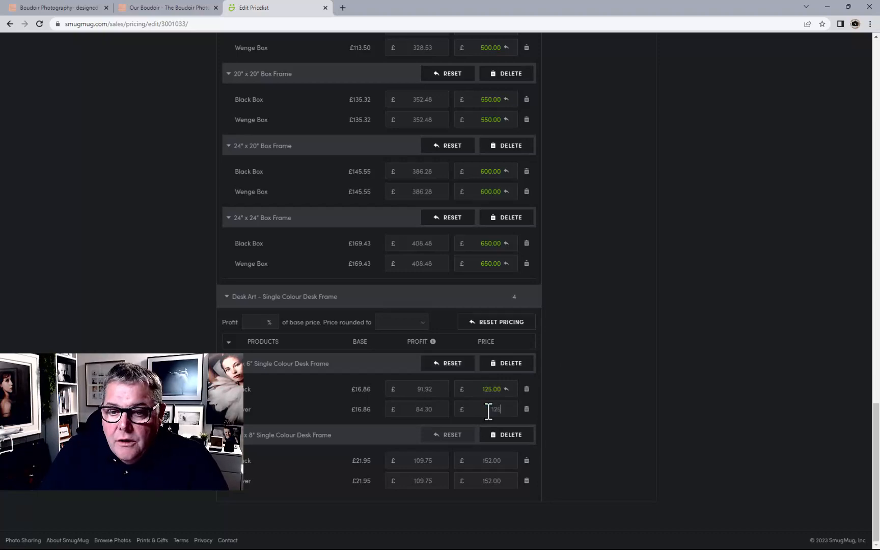
# Set both finishes of the 8" Single Colour Desk Frame to £150.00
pyautogui.doubleClick(489, 461)
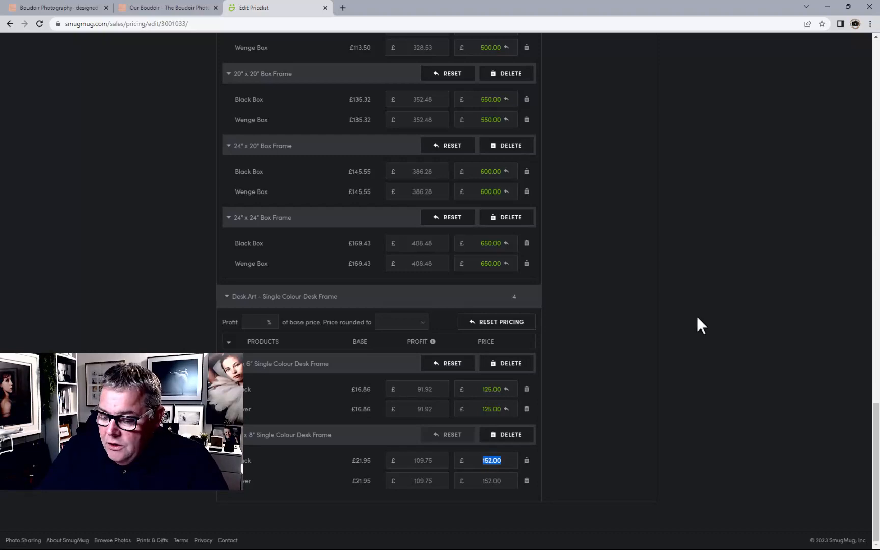
pyautogui.write('150')
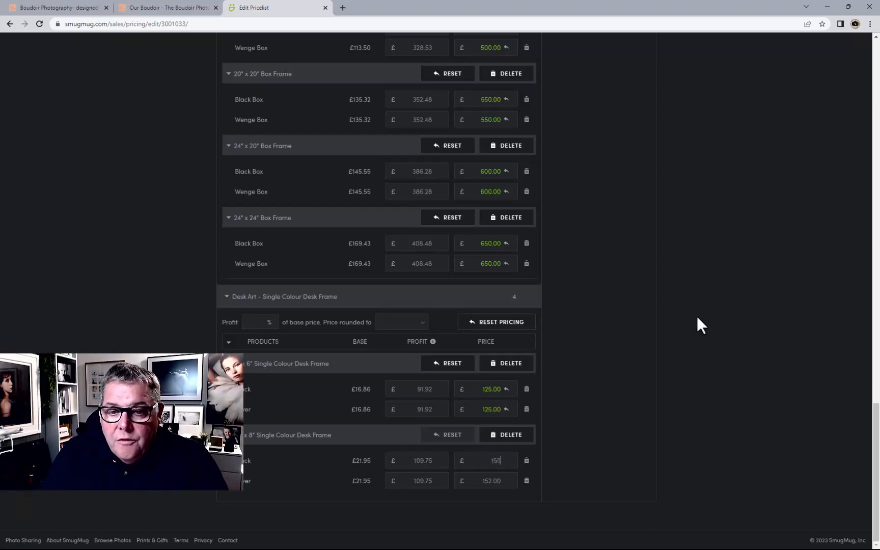
pyautogui.doubleClick(483, 481)
pyautogui.write('150')
pyautogui.press('Return')
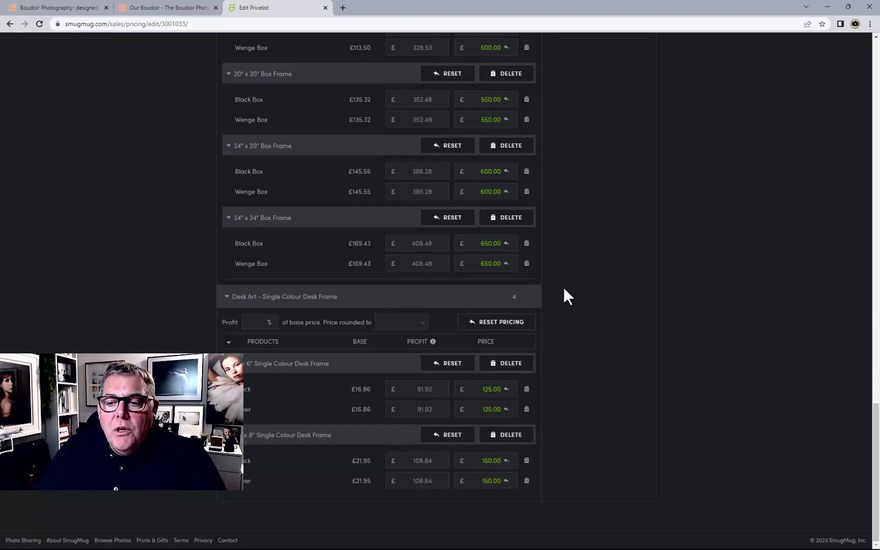
# Apply the pricelist changes and return to Manage Pricelists
pyautogui.scroll(12, 563, 287)
pyautogui.scroll(15, 569, 286)
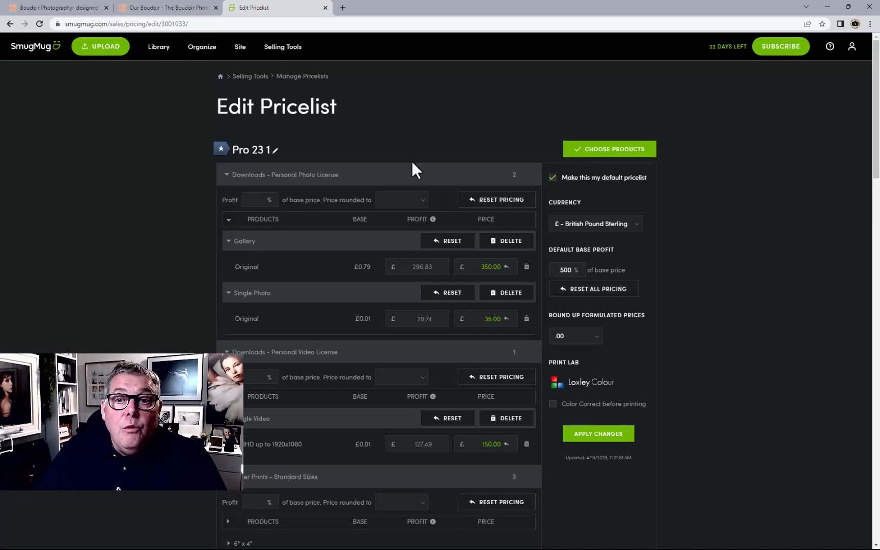
pyautogui.click(582, 432)
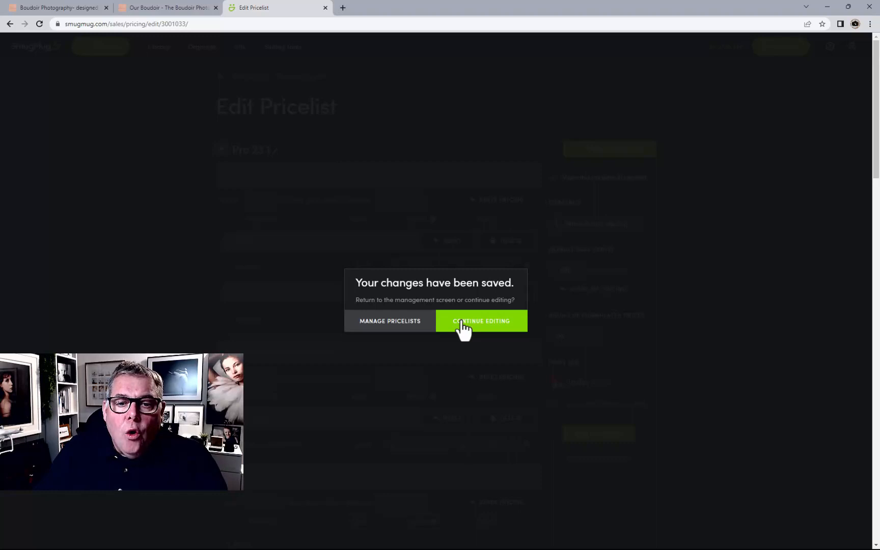
pyautogui.click(412, 326)
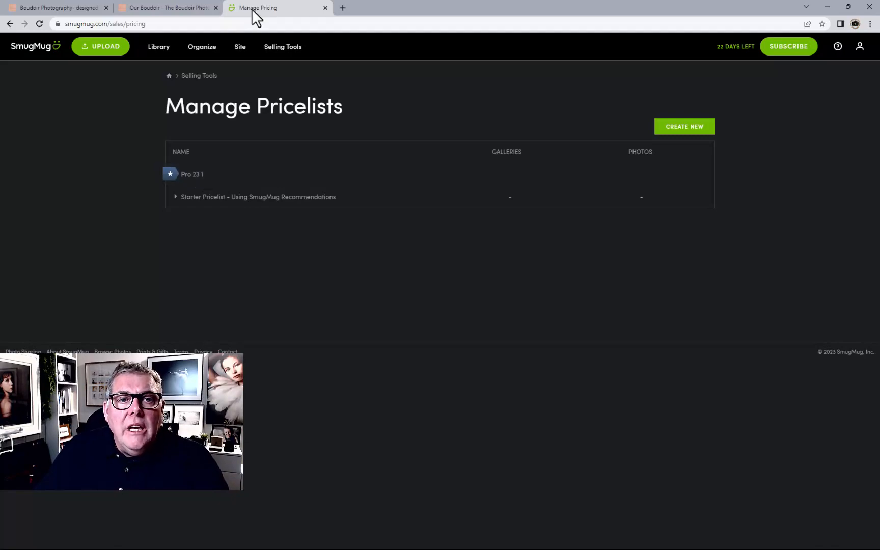
# Create a new gallery in Client Files titled with the client's initials, copying the same text into its description
pyautogui.click(239, 48)
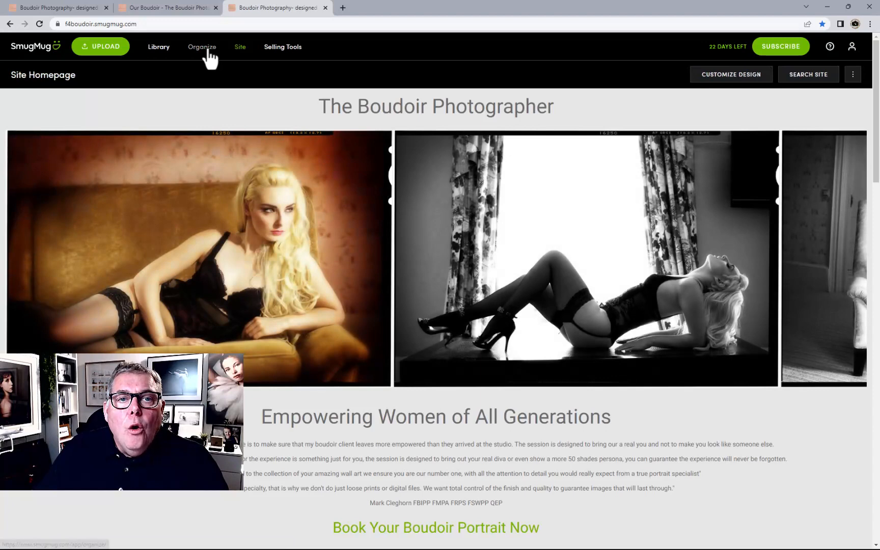
pyautogui.click(203, 51)
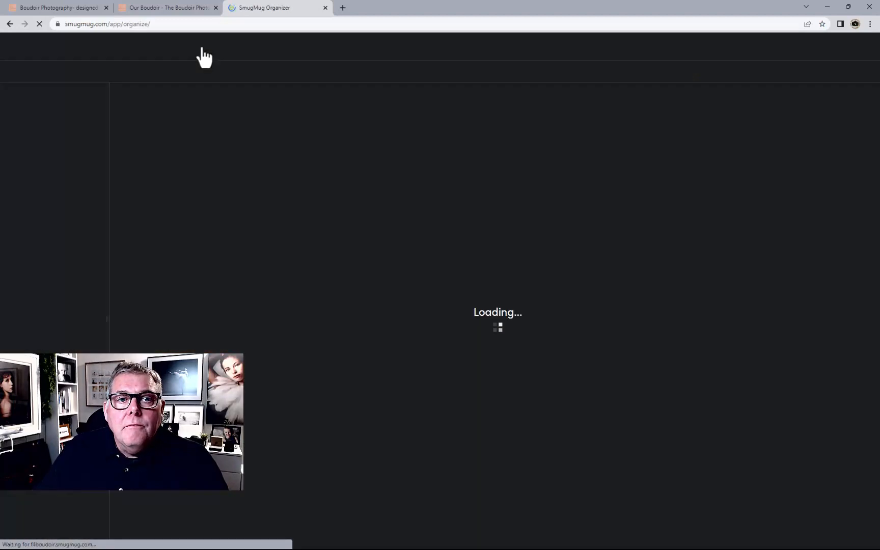
pyautogui.click(147, 170)
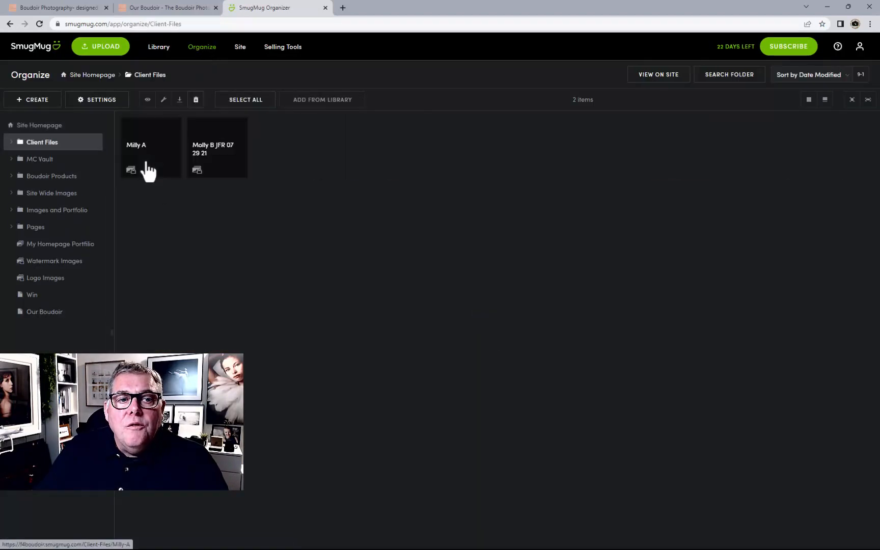
pyautogui.click(38, 101)
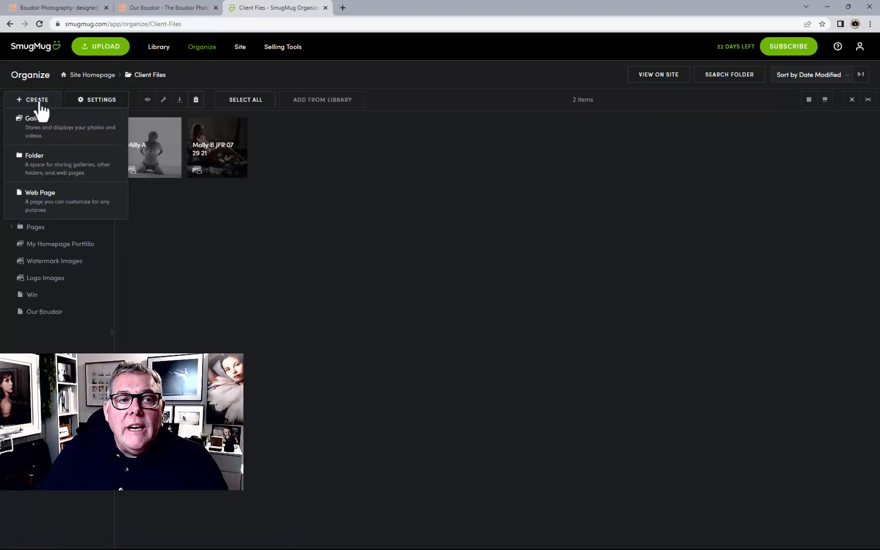
pyautogui.click(48, 130)
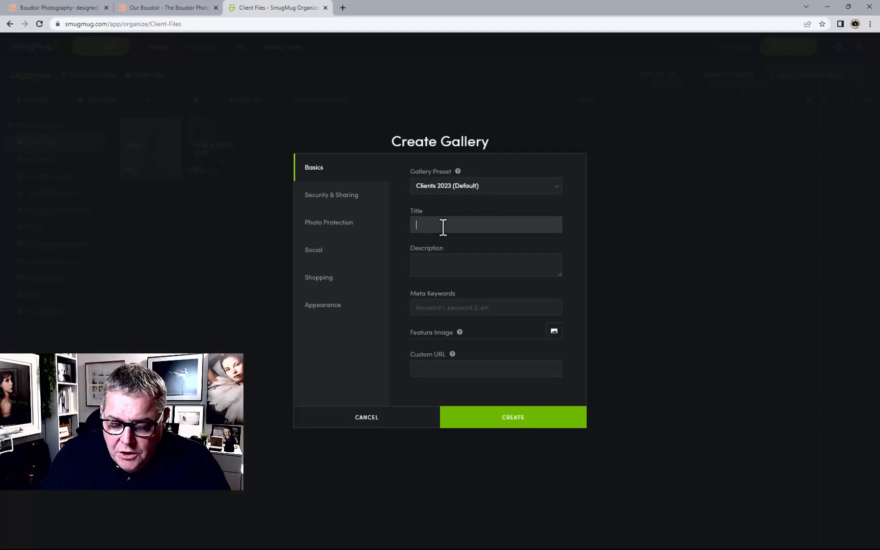
pyautogui.write('K. R')
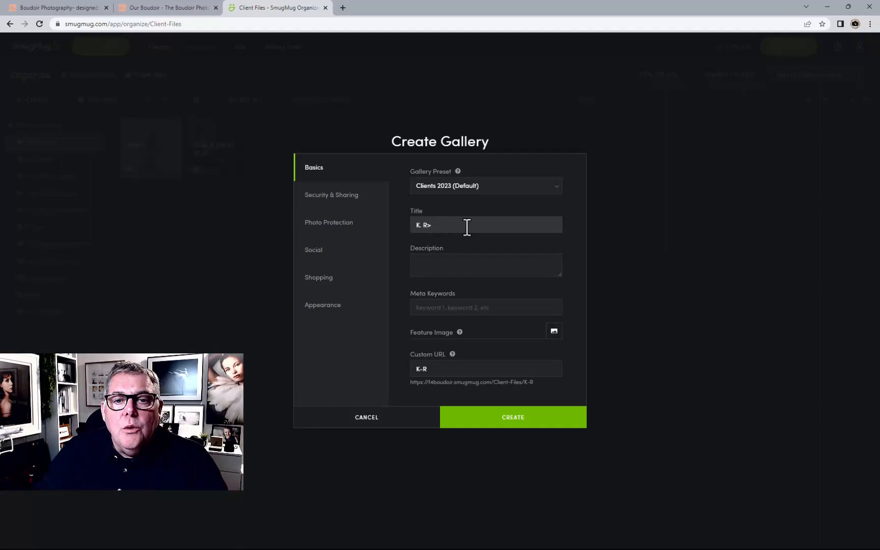
pyautogui.press('BackSpace')
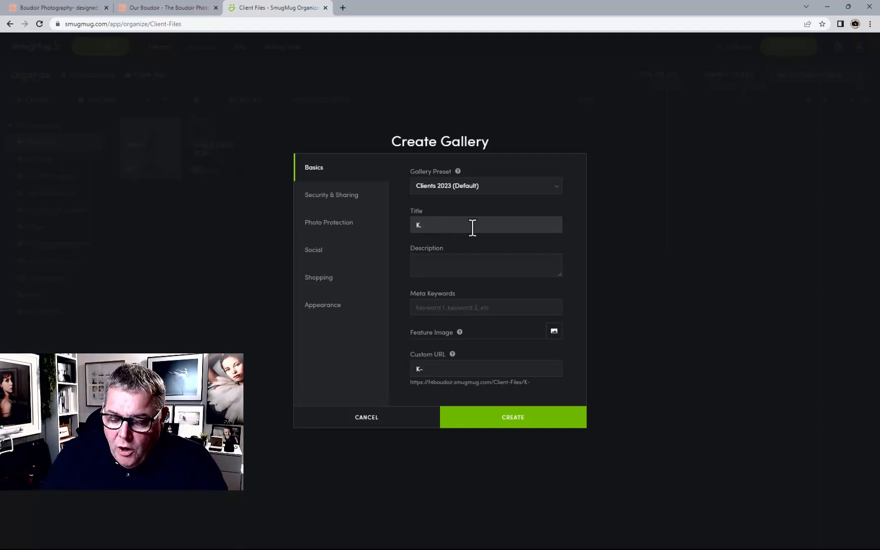
pyautogui.write('R')
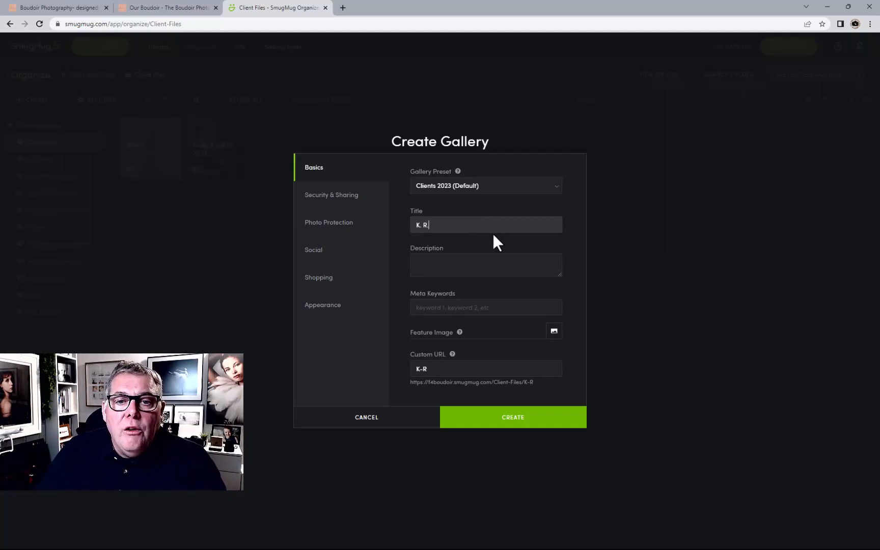
pyautogui.write('.')
pyautogui.moveTo(450, 224); pyautogui.dragTo(407, 230)
pyautogui.hotkey('ctrl', 'c')
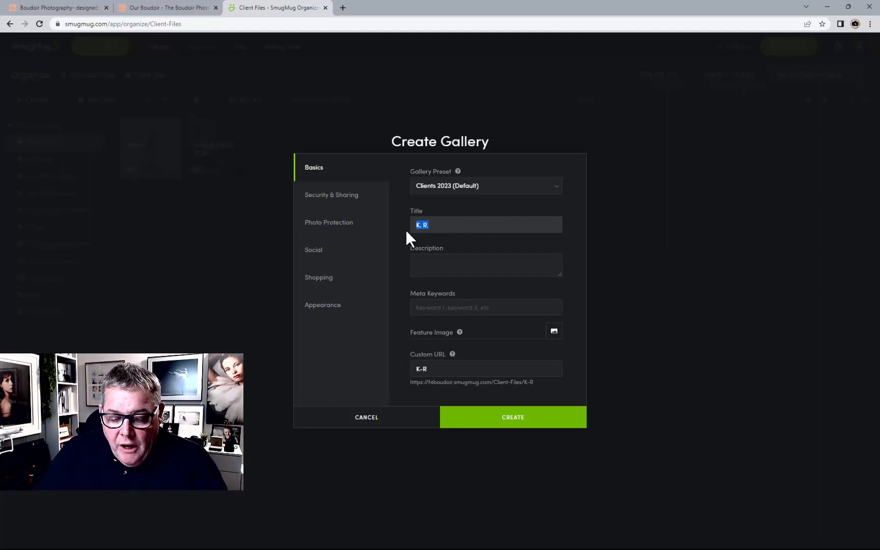
pyautogui.click(434, 258)
pyautogui.hotkey('ctrl', 'v')
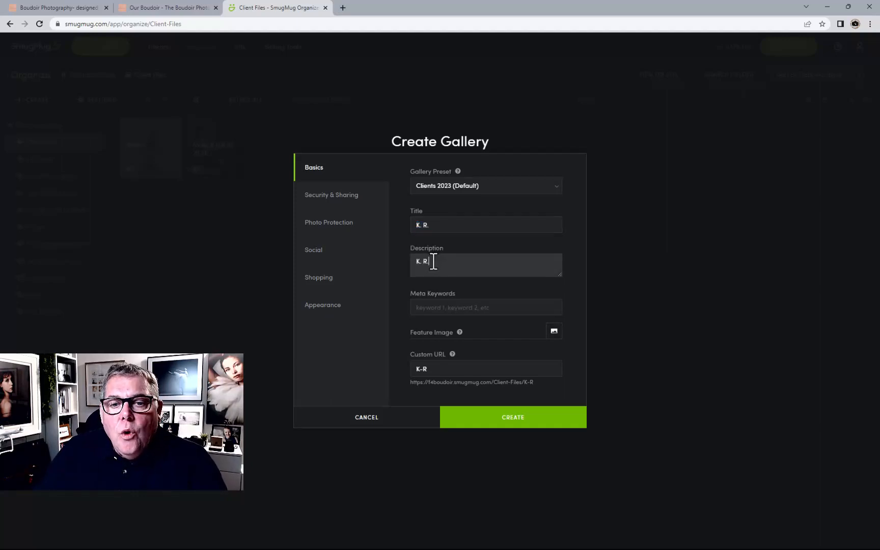
pyautogui.click(514, 419)
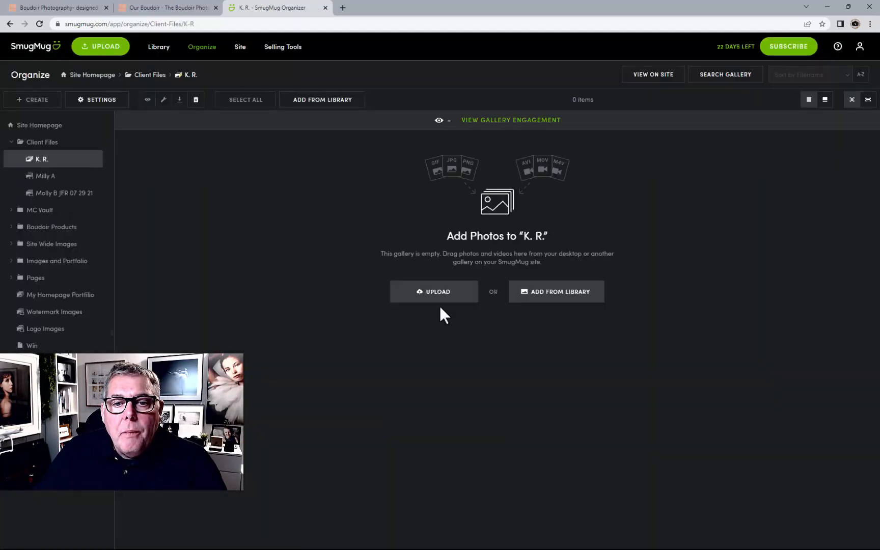
# Upload the client's photos from the computer into the new gallery
pyautogui.click(424, 296)
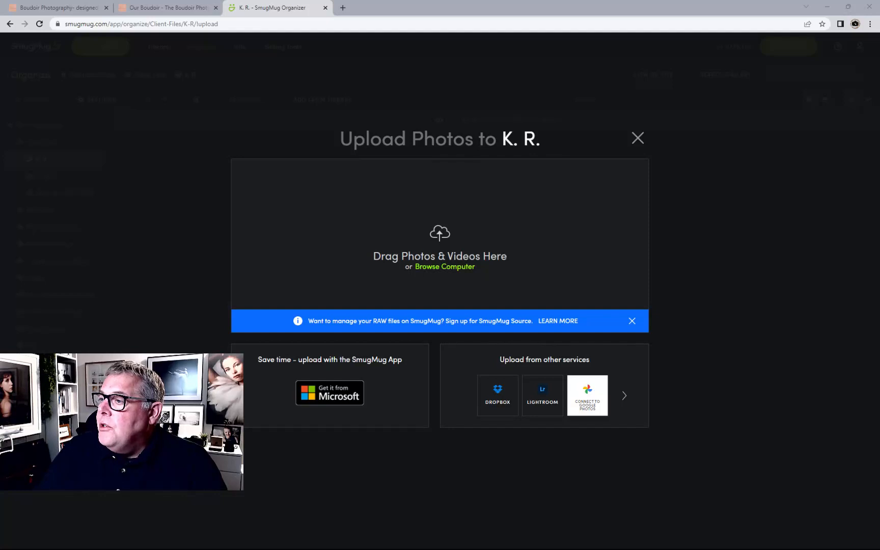
pyautogui.moveTo(879, 249); pyautogui.dragTo(500, 259)
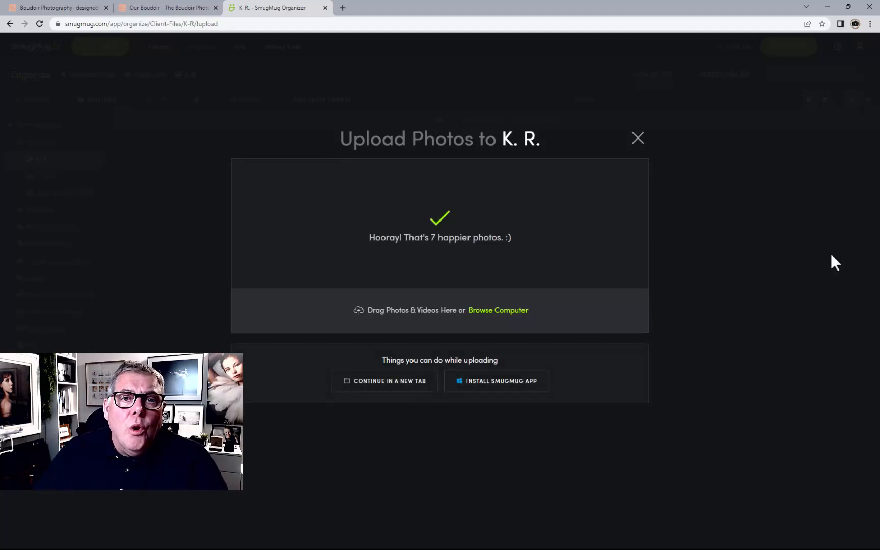
pyautogui.click(637, 142)
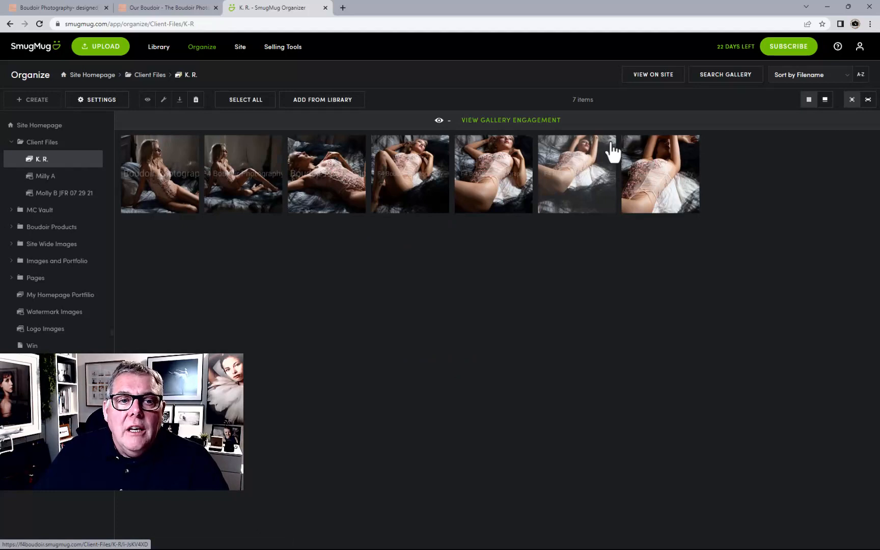
# View the first photo of the gallery at full size
pyautogui.doubleClick(150, 179)
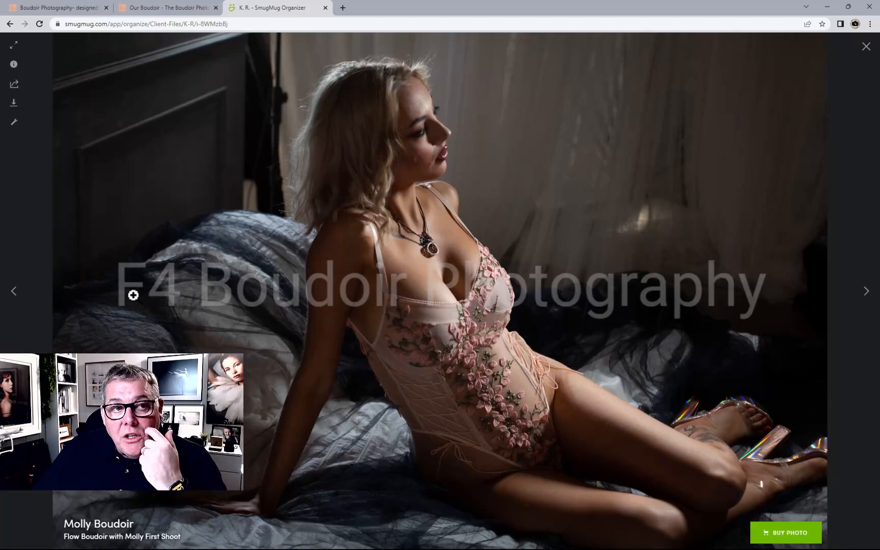
pyautogui.click(862, 50)
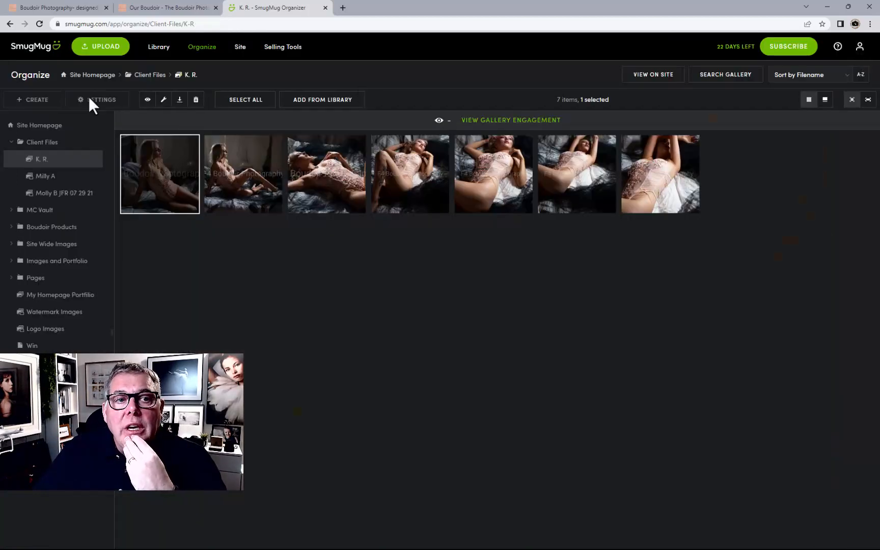
pyautogui.click(153, 149)
# Open the K. R. gallery's settings, set its access to People with Password, and enter a visitor password
pyautogui.click(108, 102)
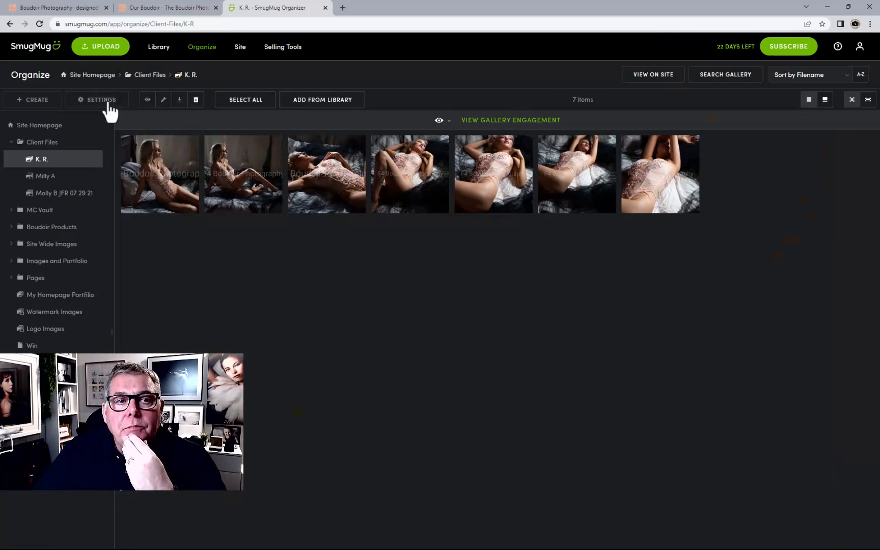
pyautogui.click(351, 199)
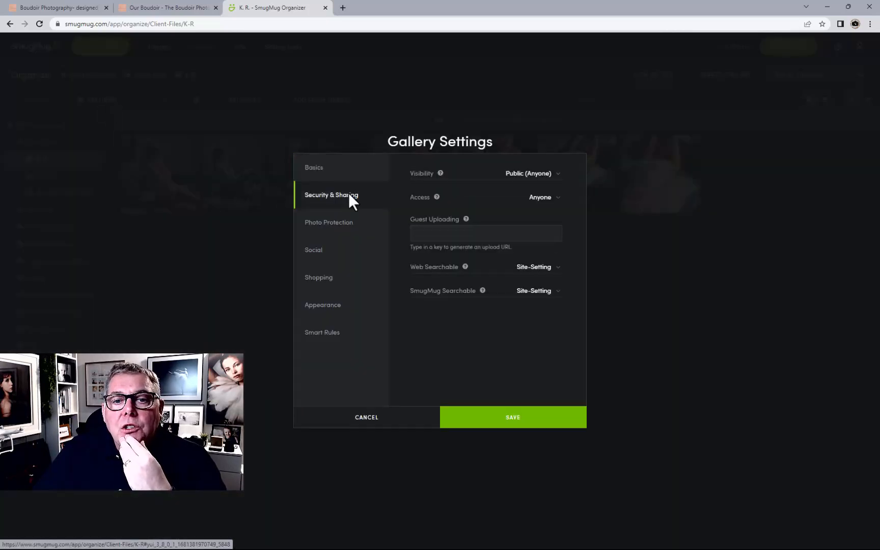
pyautogui.click(537, 201)
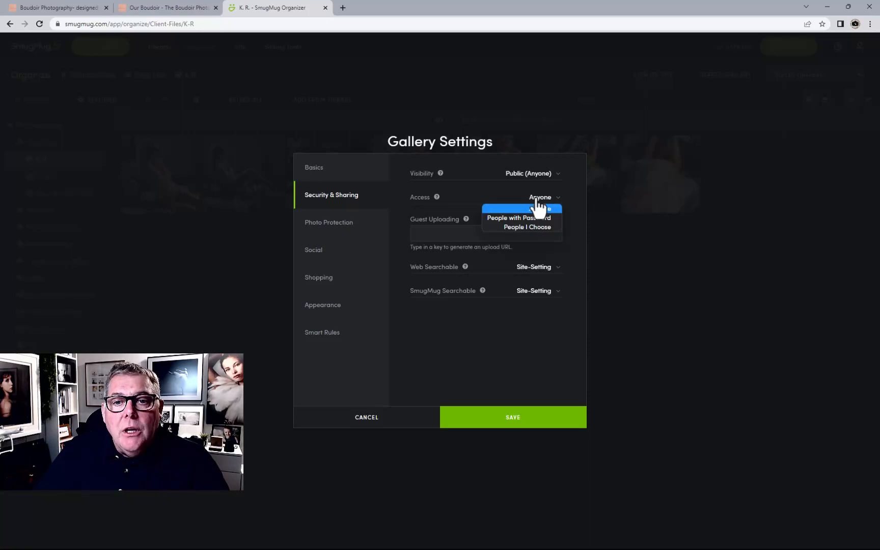
pyautogui.click(515, 220)
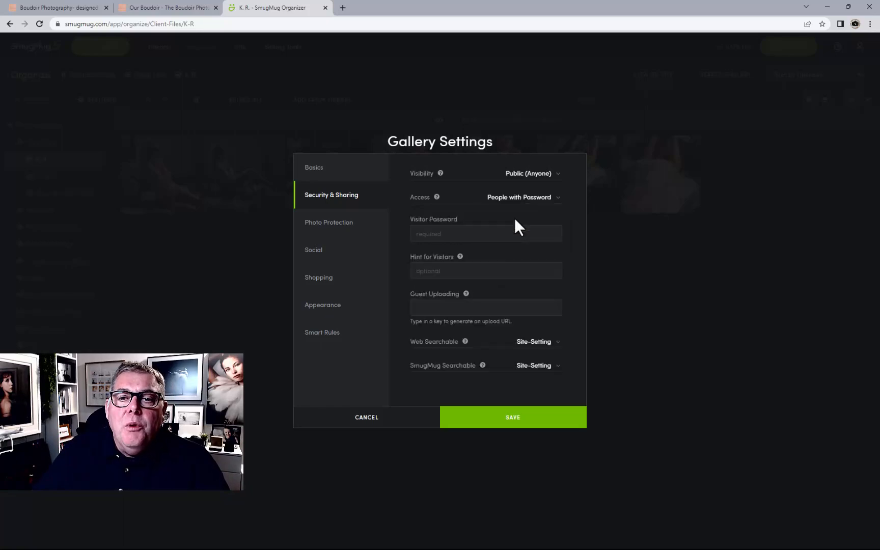
pyautogui.click(461, 234)
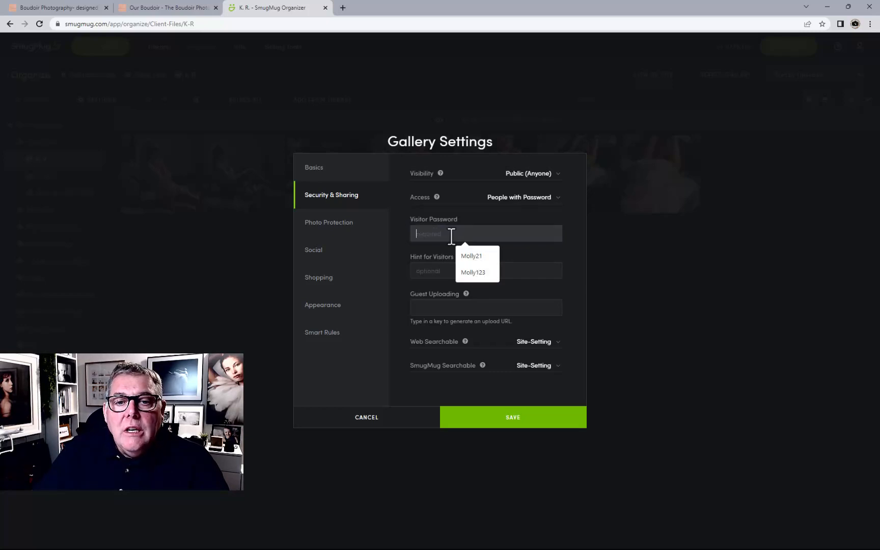
pyautogui.write('123')
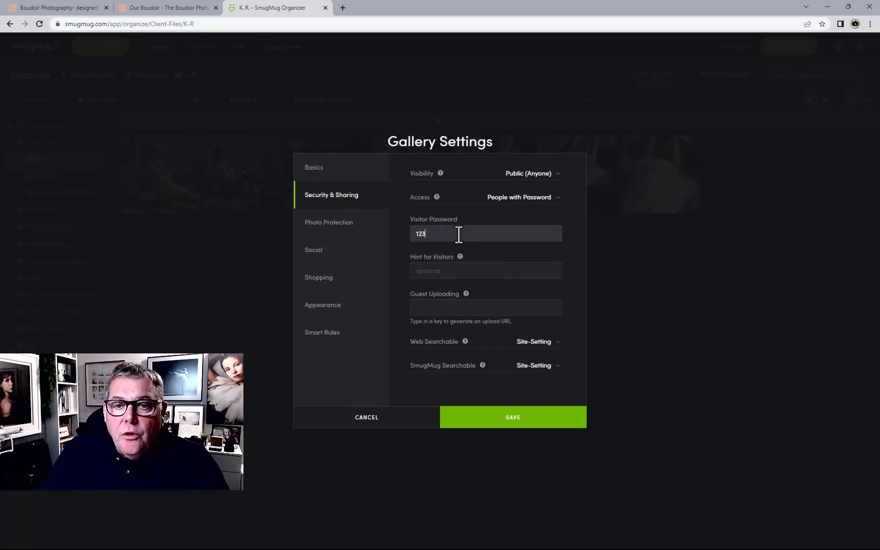
# Add the visitor hint "just numbers" and save the gallery settings
pyautogui.click(464, 269)
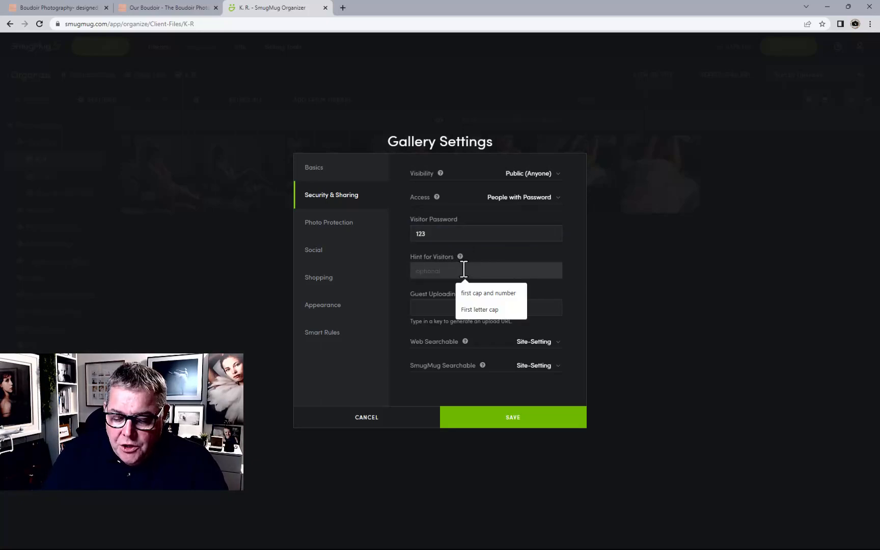
pyautogui.write('just numb')
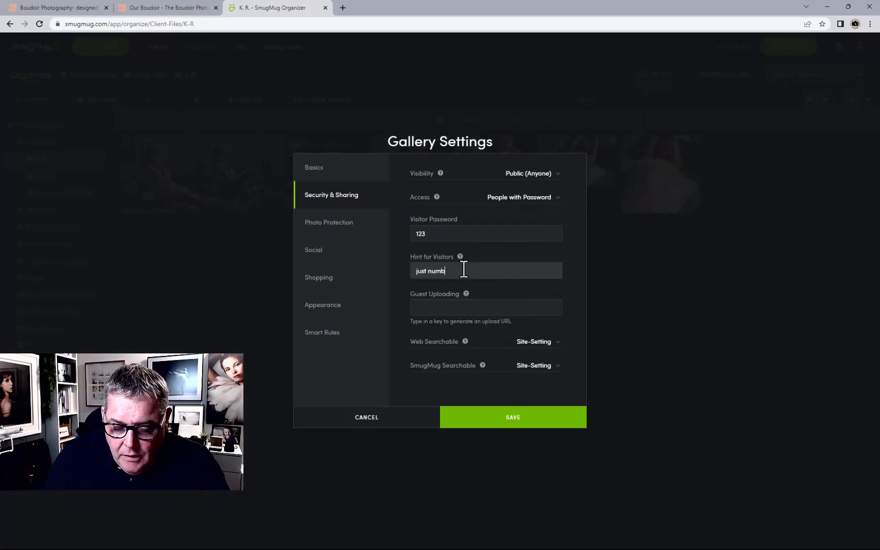
pyautogui.write('ers')
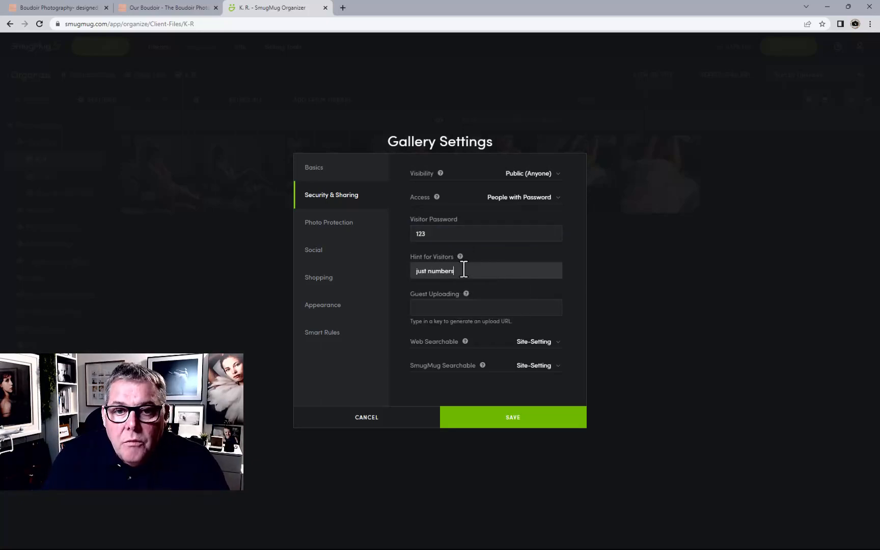
pyautogui.click(511, 420)
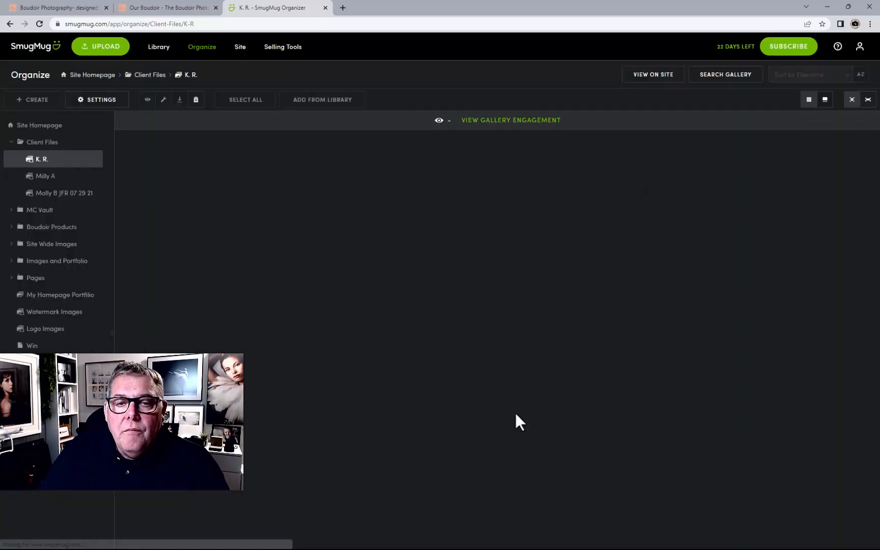
# View the gallery on the live site, then log out of the account
pyautogui.click(665, 74)
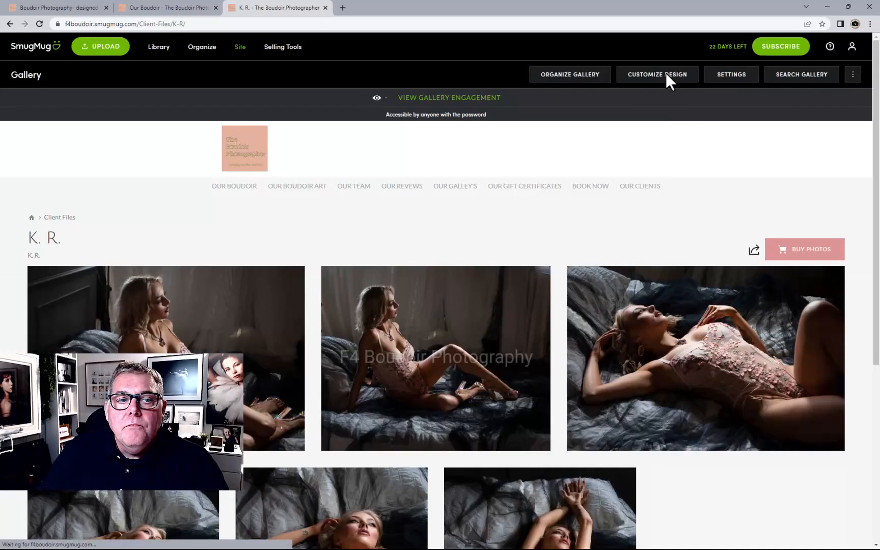
pyautogui.scroll(-5, 492, 403)
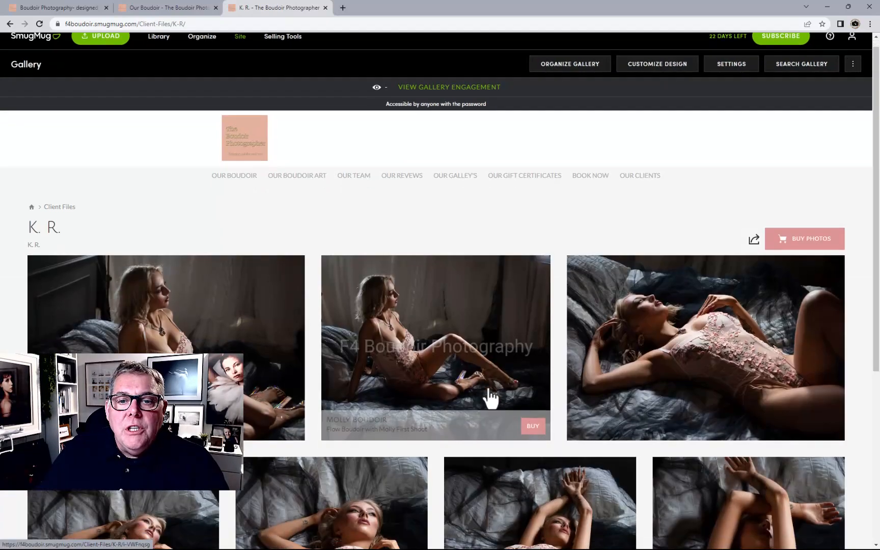
pyautogui.scroll(5, 488, 399)
pyautogui.scroll(1, 491, 399)
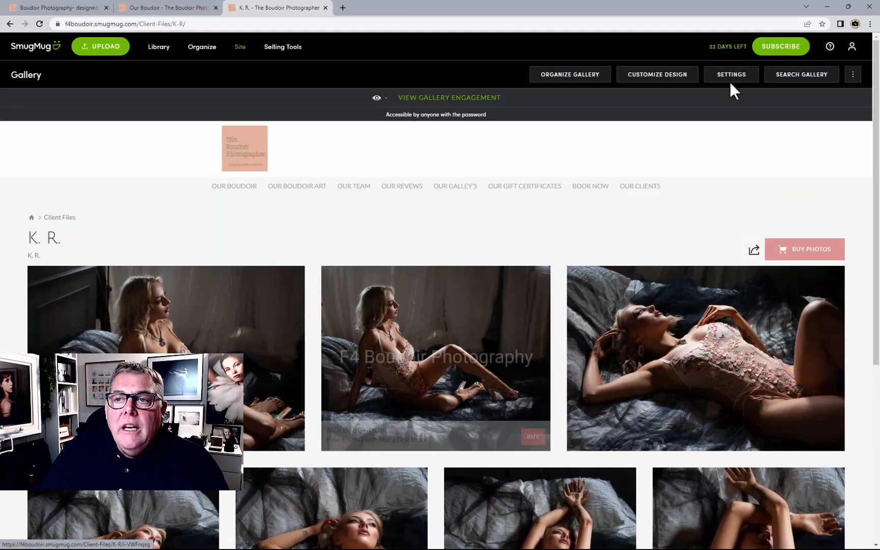
pyautogui.click(852, 51)
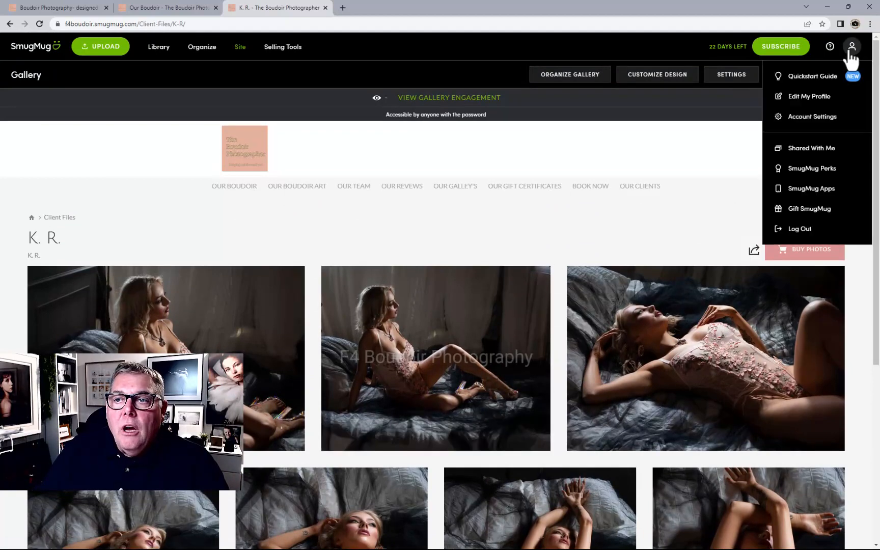
pyautogui.click(780, 228)
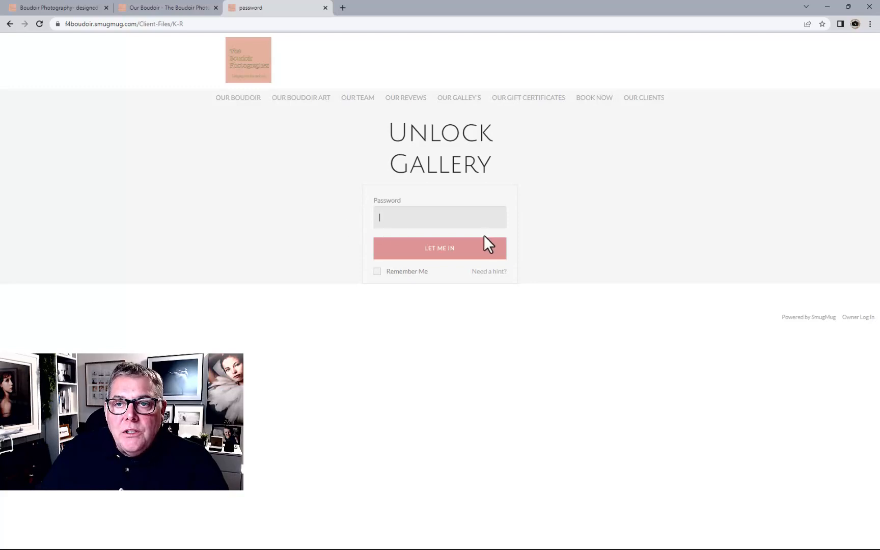
# Open the K. R. gallery from Our Clients and submit the visitor password
pyautogui.click(643, 99)
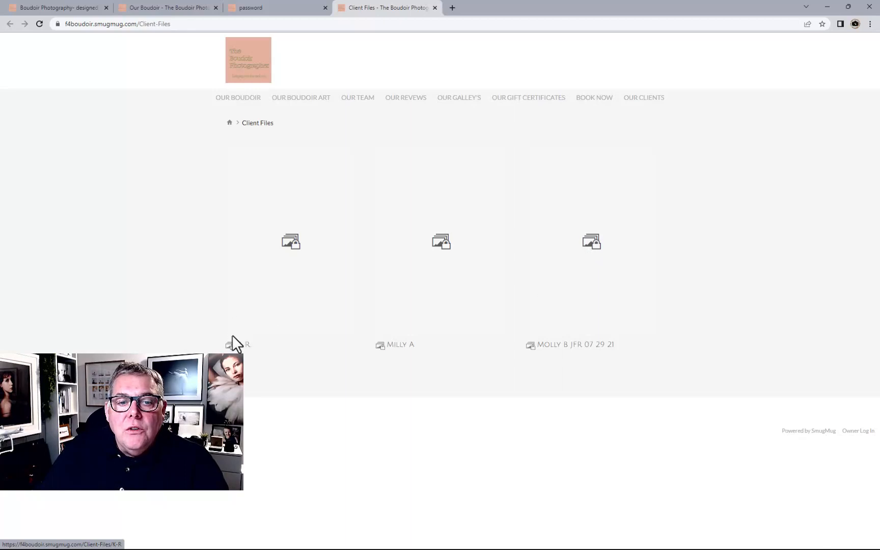
pyautogui.click(290, 247)
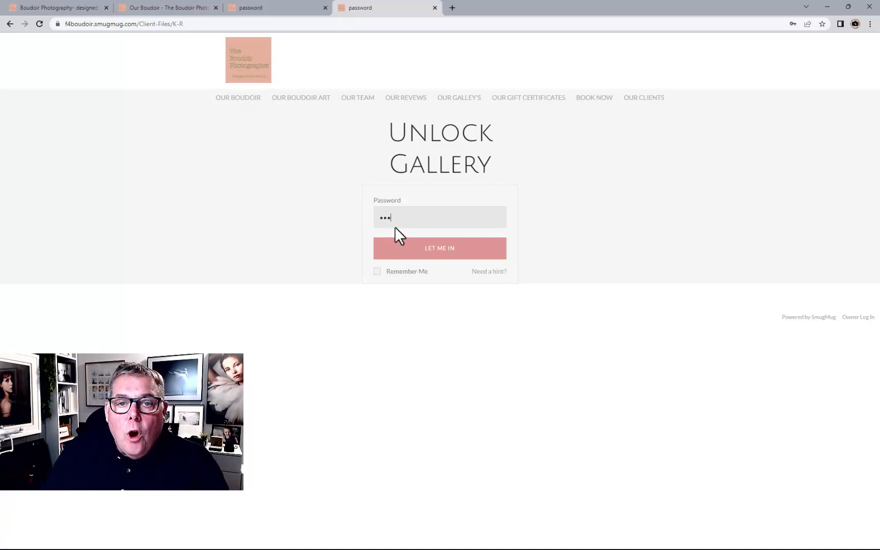
pyautogui.press('Return')
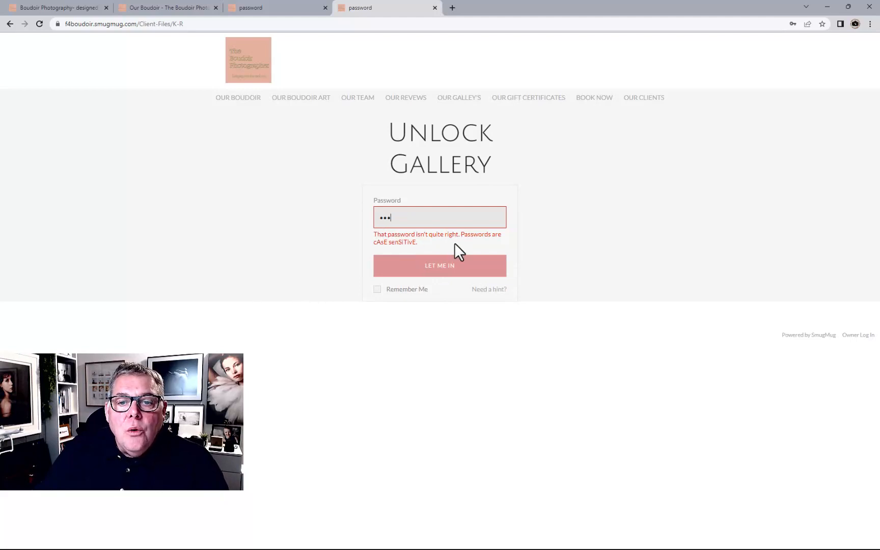
# Check the password hint, re-enter the visitor password to unlock the gallery, and decline saving the password
pyautogui.moveTo(478, 291)
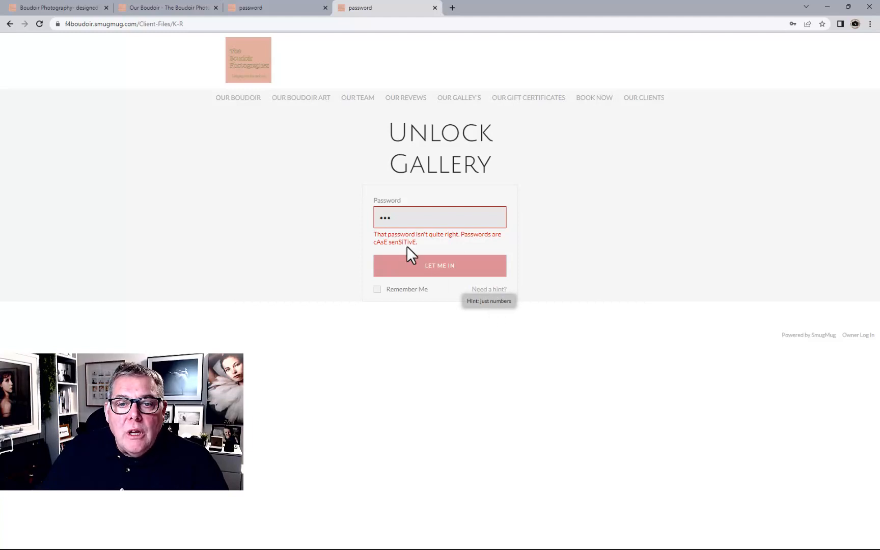
pyautogui.moveTo(415, 218); pyautogui.dragTo(338, 215)
pyautogui.write('123')
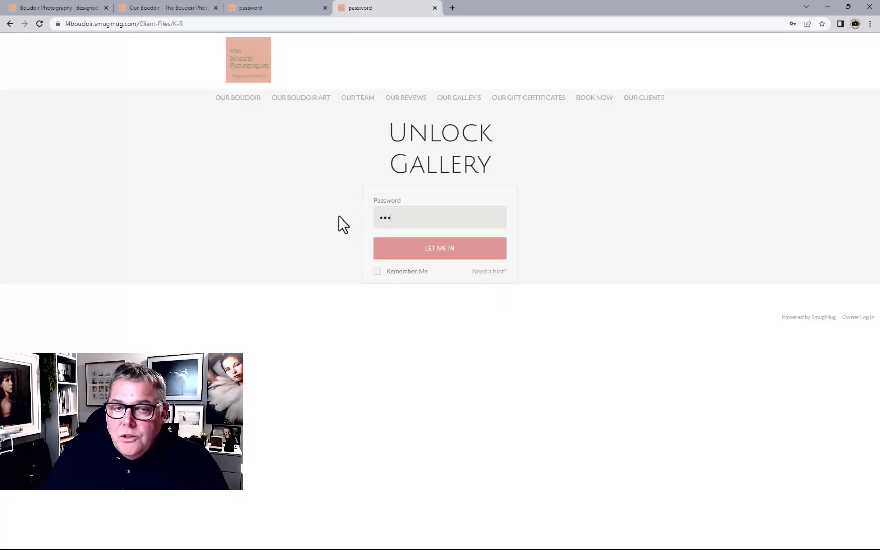
pyautogui.click(438, 257)
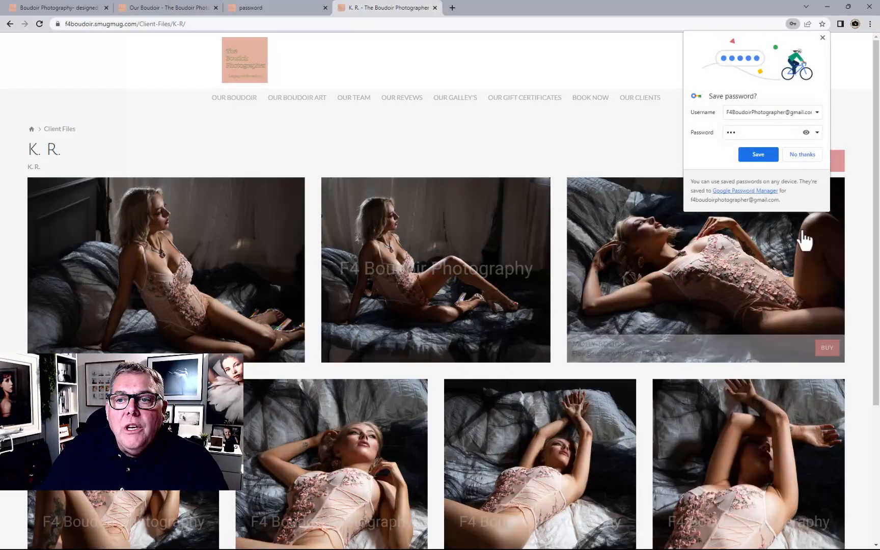
pyautogui.click(823, 37)
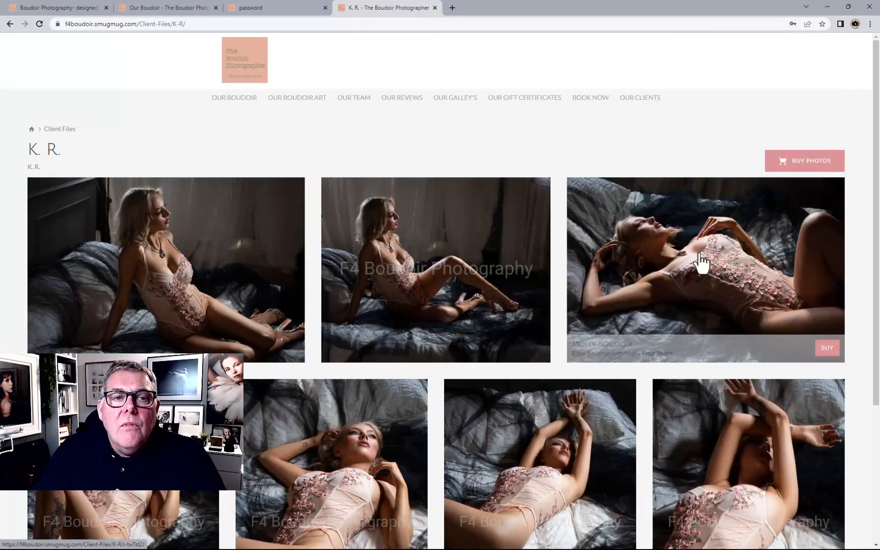
# Open the Buy Photos selection view for the gallery and close it
pyautogui.click(800, 175)
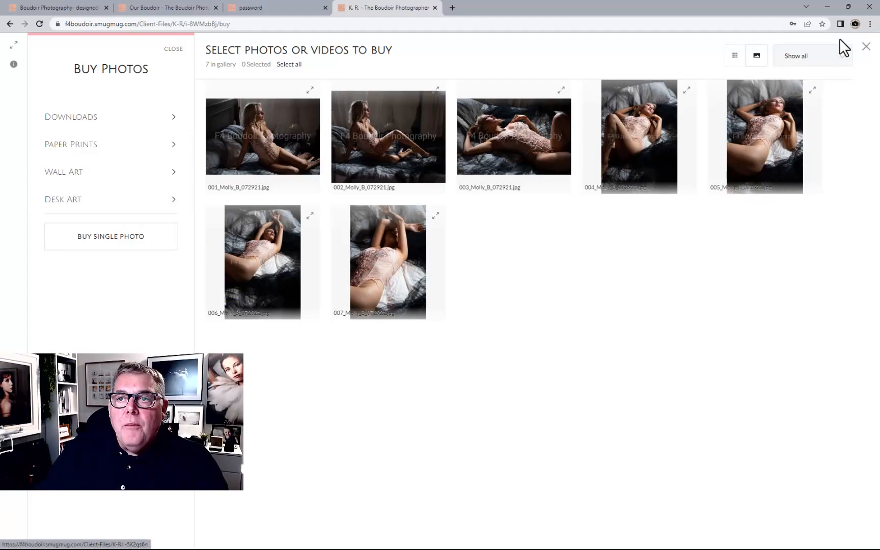
pyautogui.click(866, 47)
pyautogui.scroll(3, 736, 265)
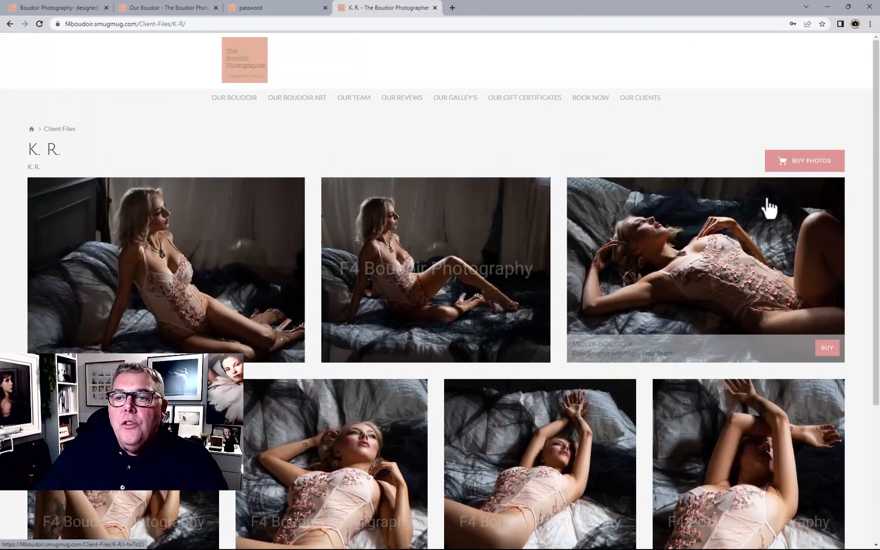
# Open the second photo's buying options and choose a 30" x 20" canvas wall art print
pyautogui.click(279, 296)
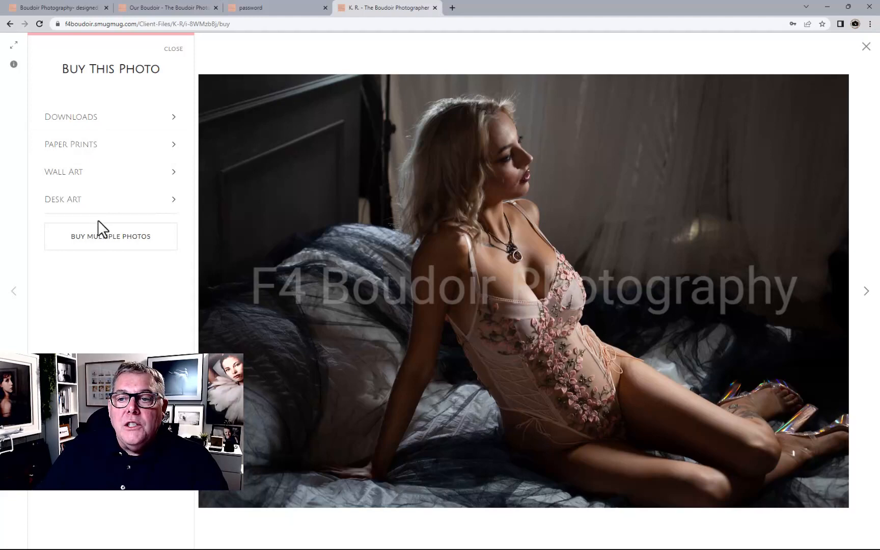
pyautogui.click(865, 295)
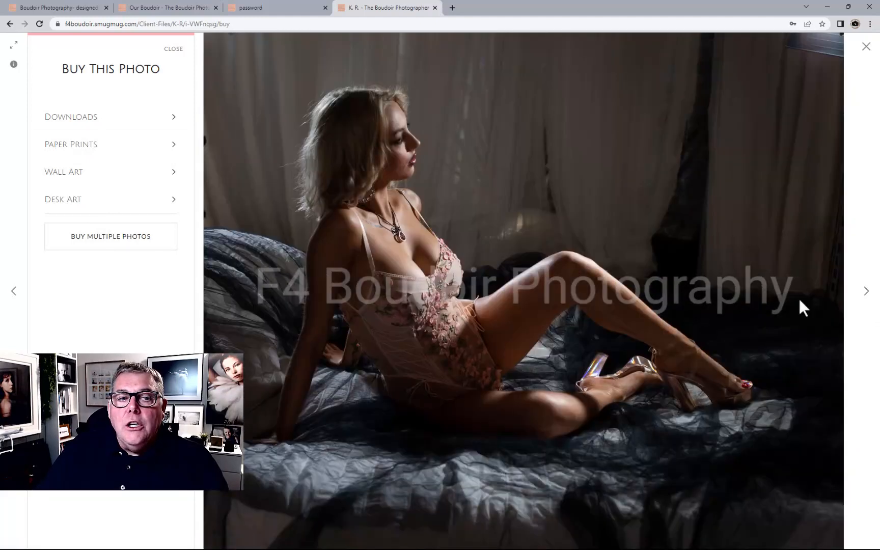
pyautogui.click(105, 179)
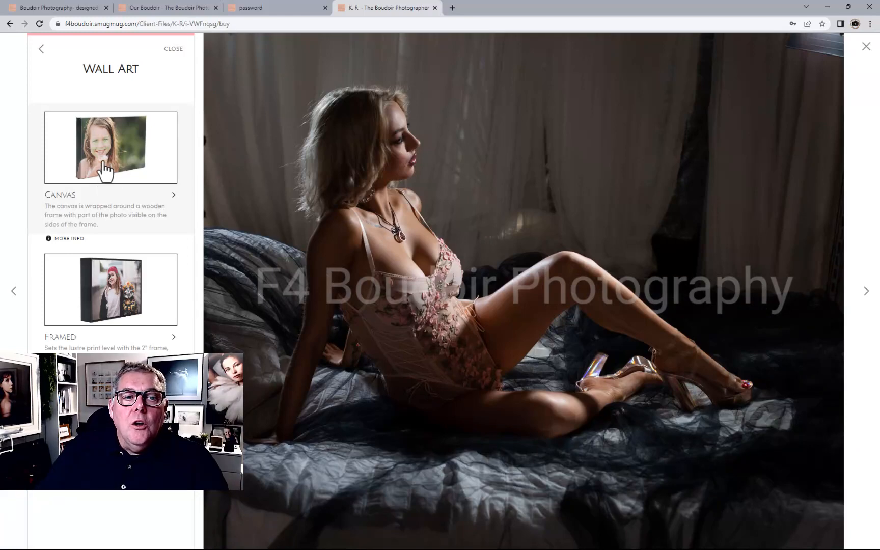
pyautogui.click(106, 171)
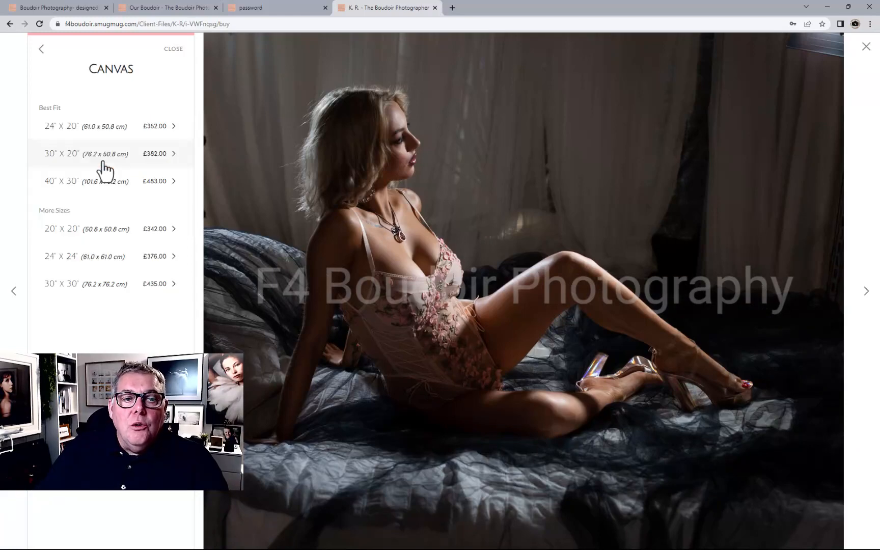
pyautogui.click(101, 161)
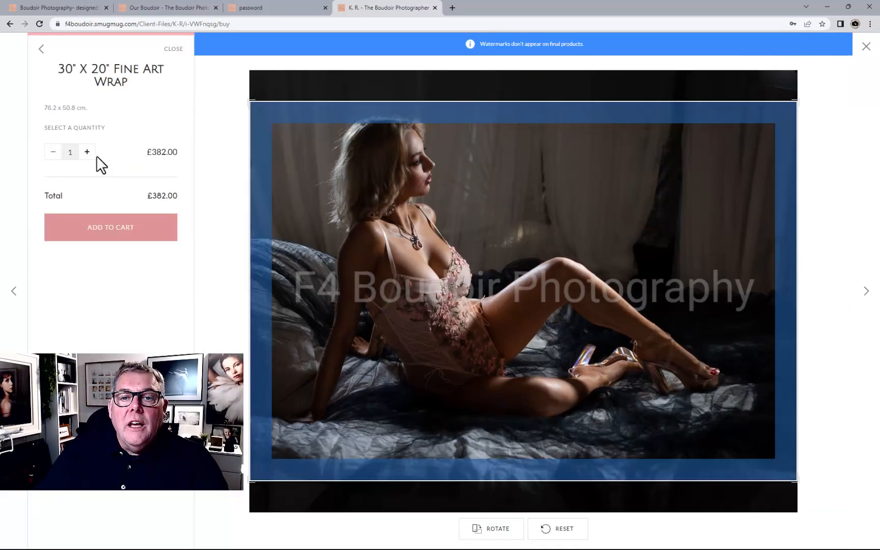
# Reposition and resize the crop frame on the canvas print, then add it to the cart
pyautogui.moveTo(369, 194)
pyautogui.mouseDown()
pyautogui.moveTo(369, 212)
pyautogui.moveTo(369, 182)
pyautogui.mouseUp()
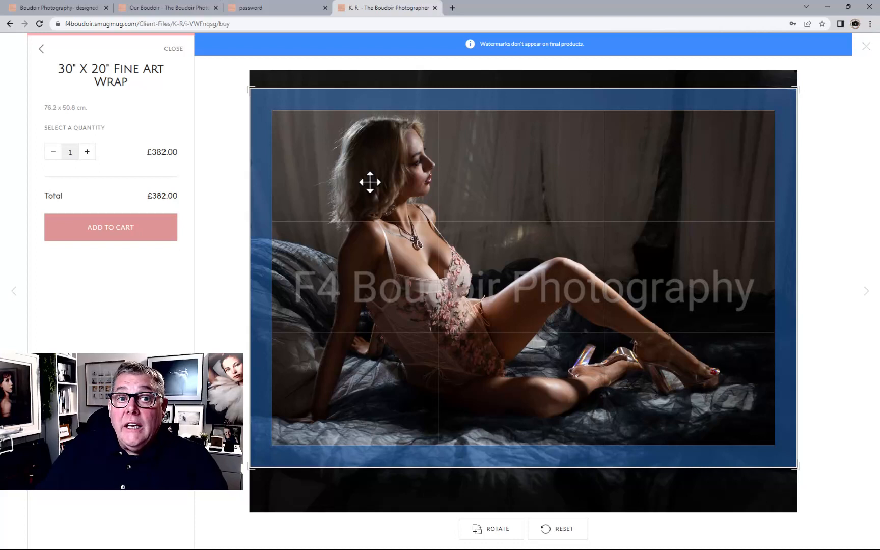
pyautogui.moveTo(369, 182); pyautogui.dragTo(369, 181)
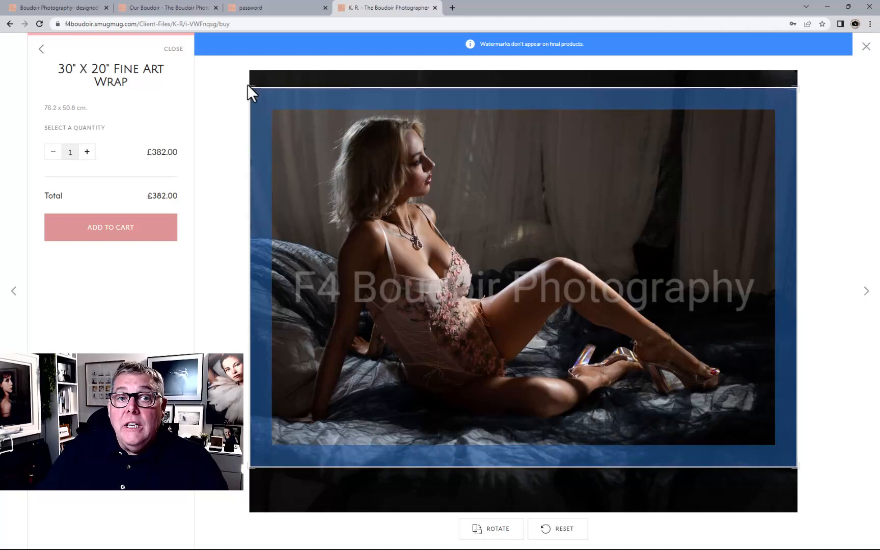
pyautogui.moveTo(249, 92); pyautogui.dragTo(390, 187)
pyautogui.moveTo(503, 255); pyautogui.dragTo(402, 179)
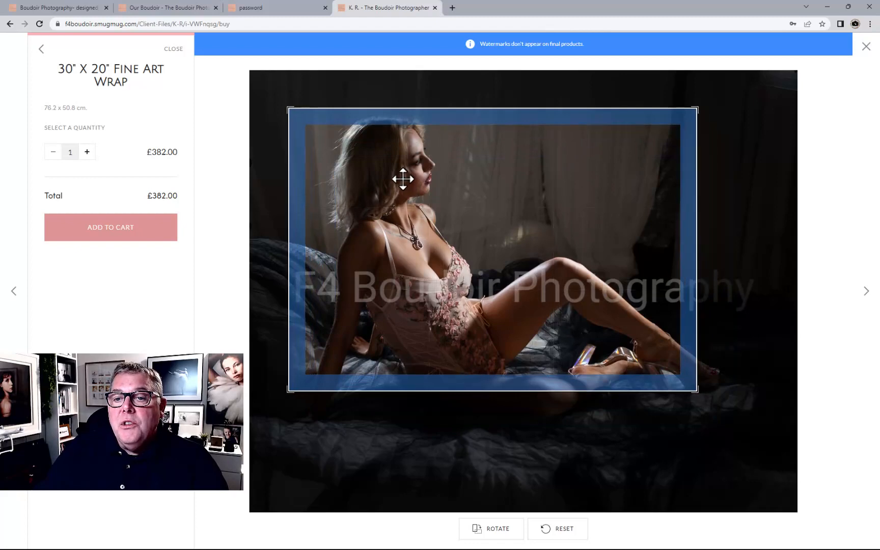
pyautogui.click(106, 235)
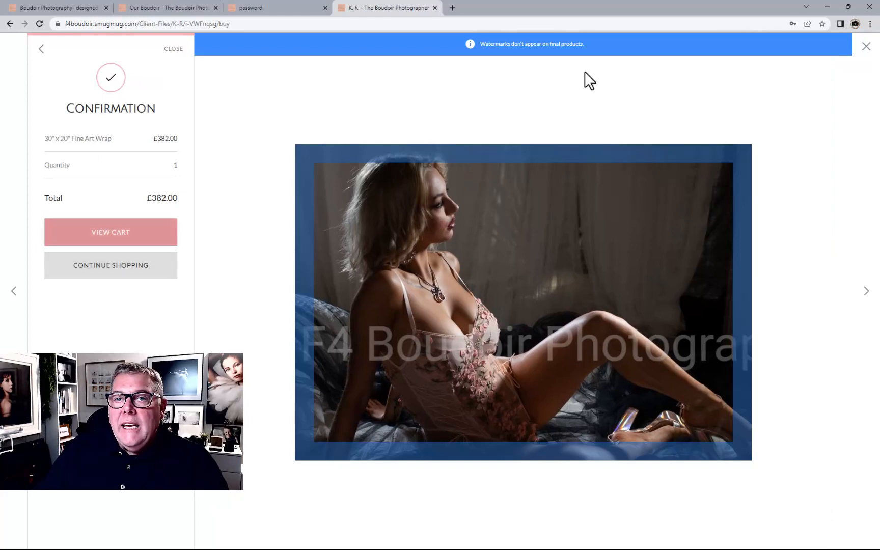
# Close the photo viewer and open the shopping cart
pyautogui.click(866, 46)
pyautogui.scroll(2, 815, 188)
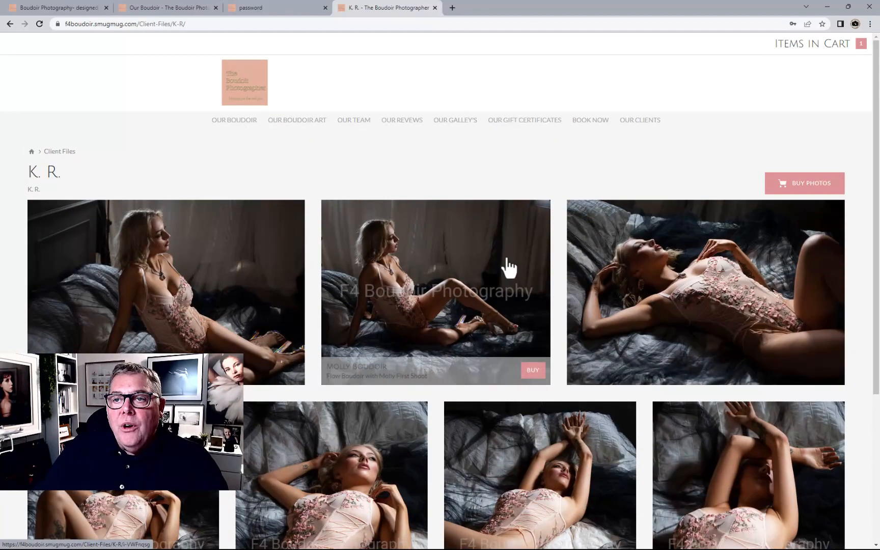
pyautogui.click(861, 45)
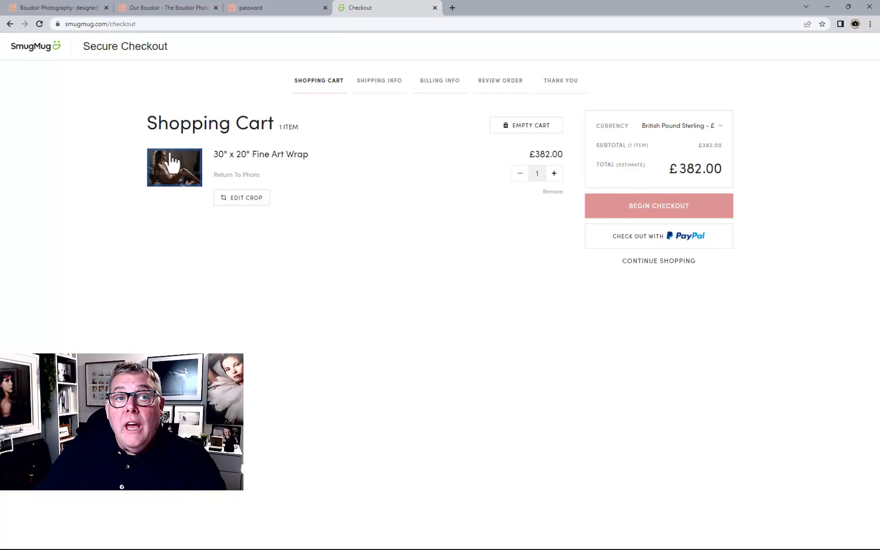
# Return to the gallery and add the Gallery Download Original personal-licence download to the cart from Buy Photos
pyautogui.click(10, 23)
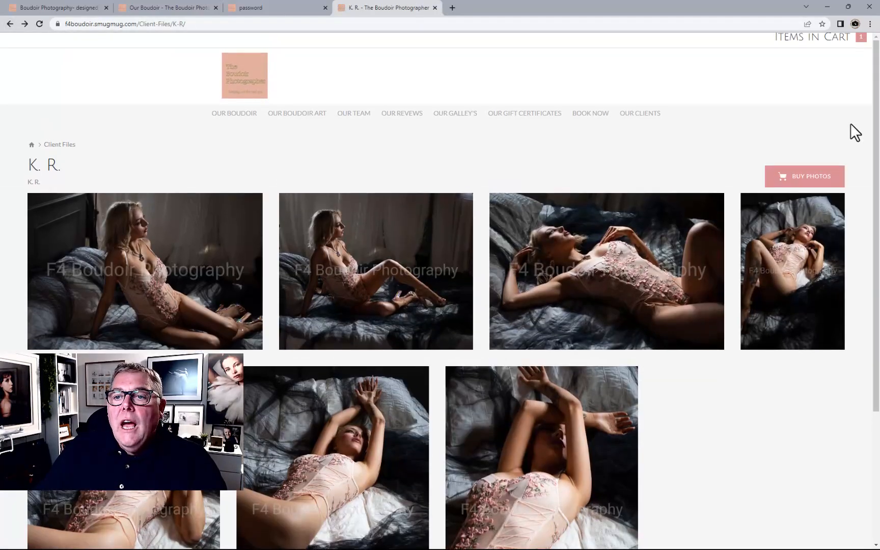
pyautogui.click(806, 184)
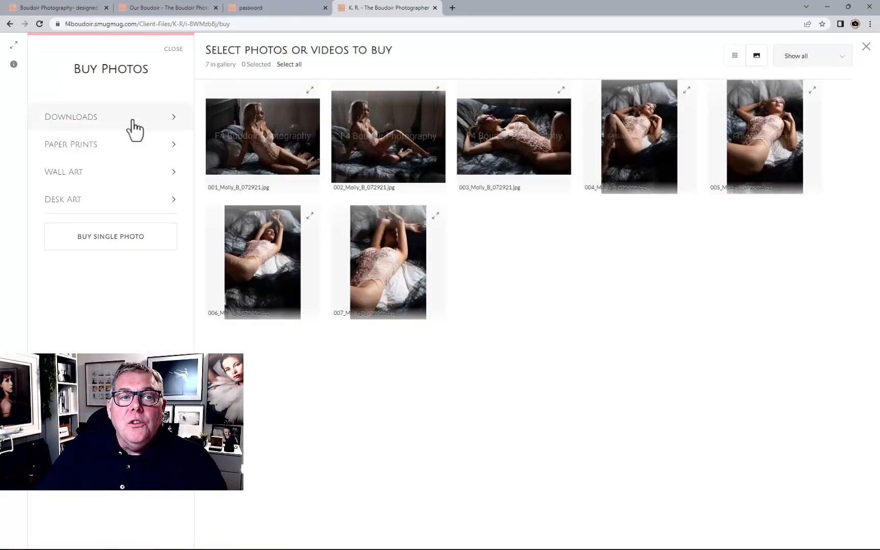
pyautogui.click(131, 121)
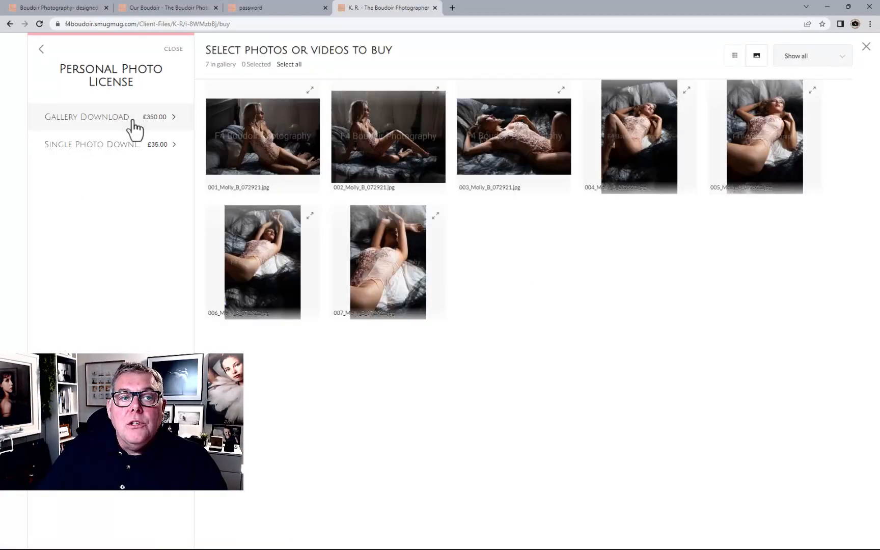
pyautogui.click(105, 121)
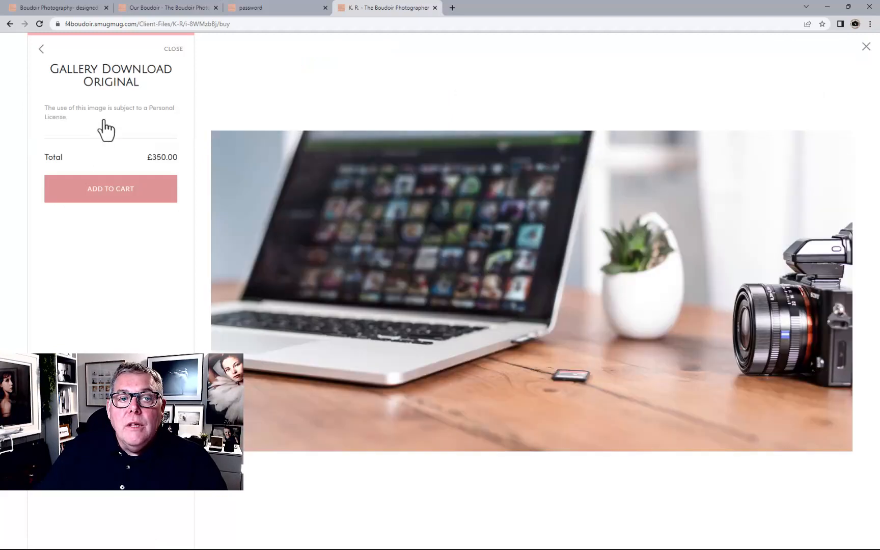
pyautogui.click(97, 192)
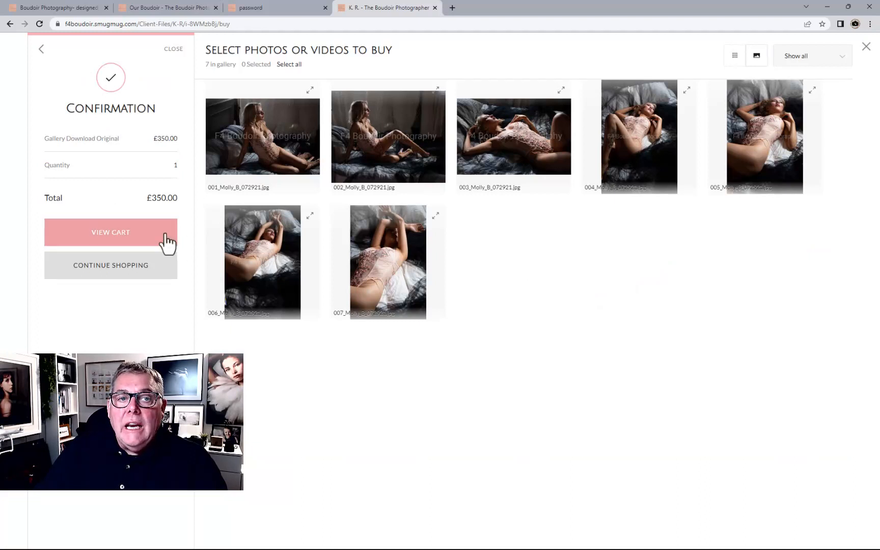
# Close the Buy Photos view and open the items in the cart
pyautogui.click(860, 50)
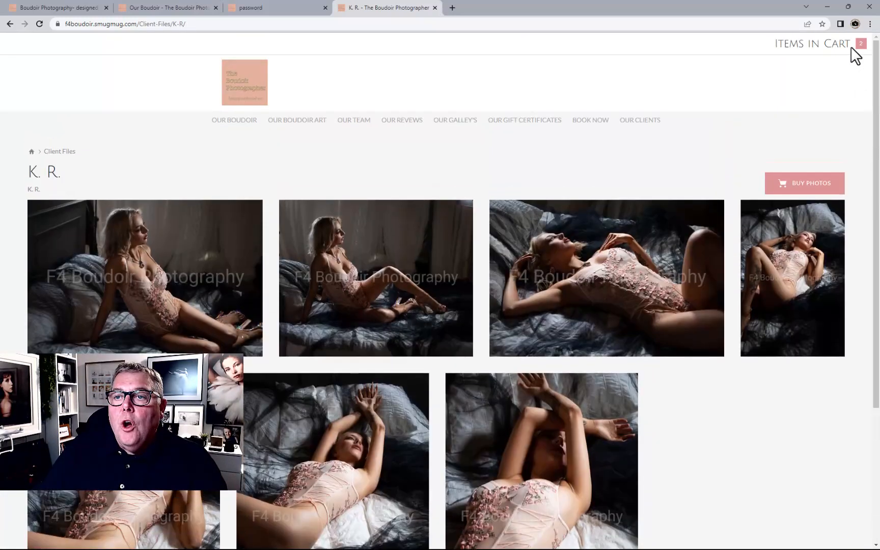
pyautogui.click(844, 46)
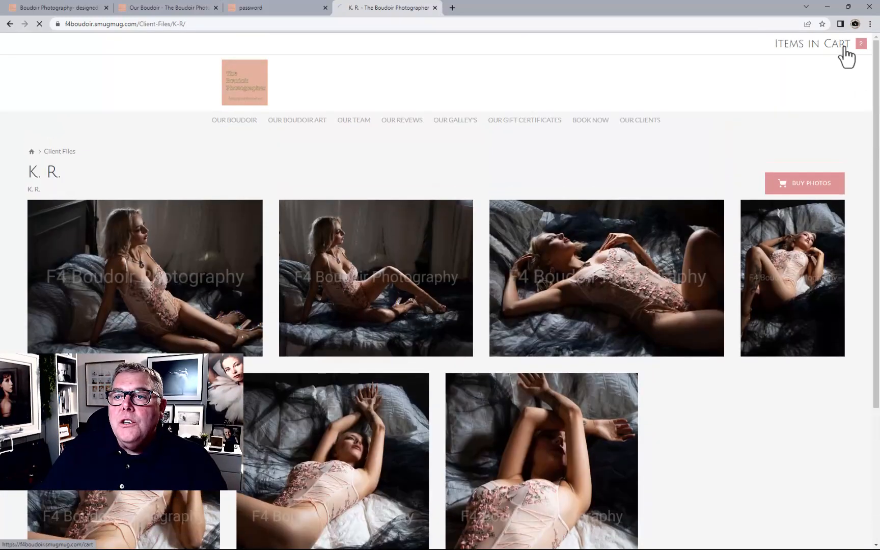